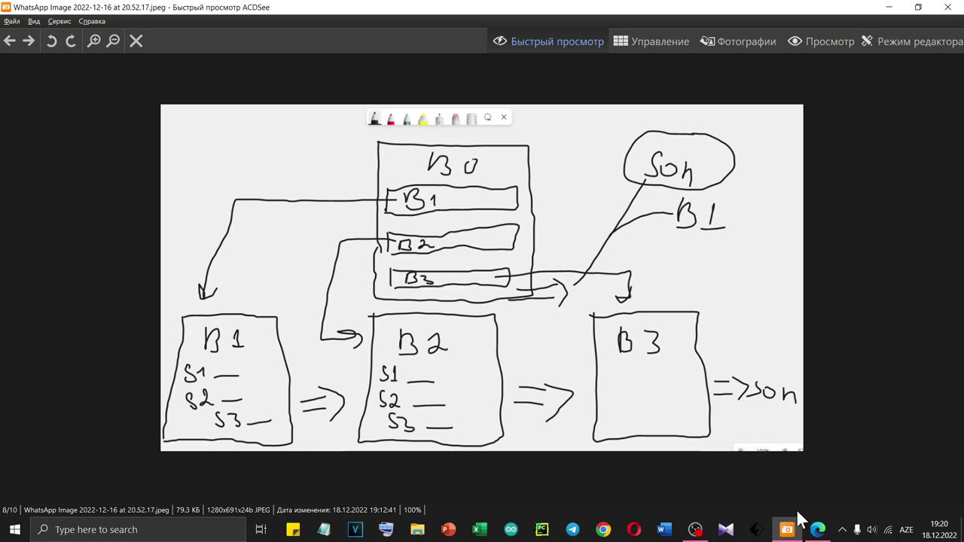
Switch to Edge, open the registration form linked on the Modern Educator channel page, and read through its introduction and course options.
left_click(817, 529)
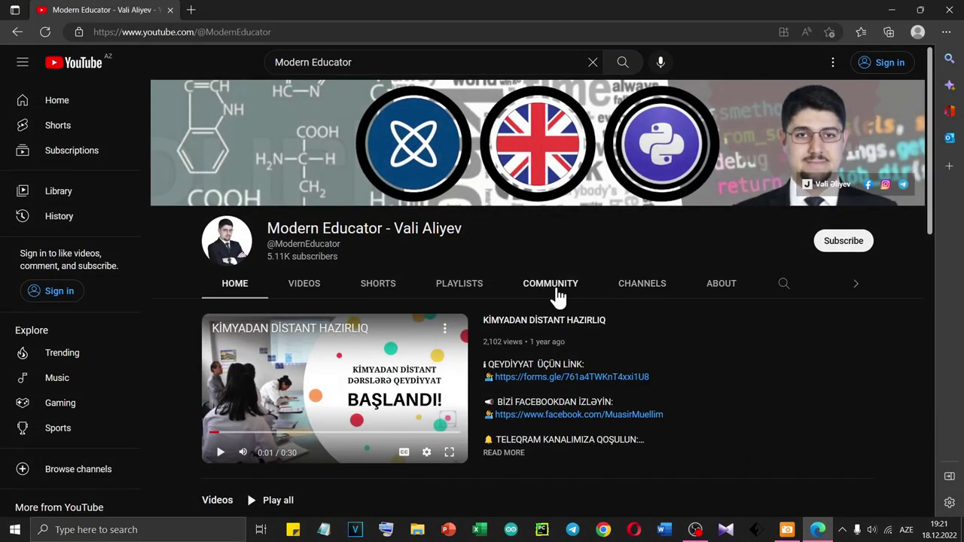
left_click(608, 379)
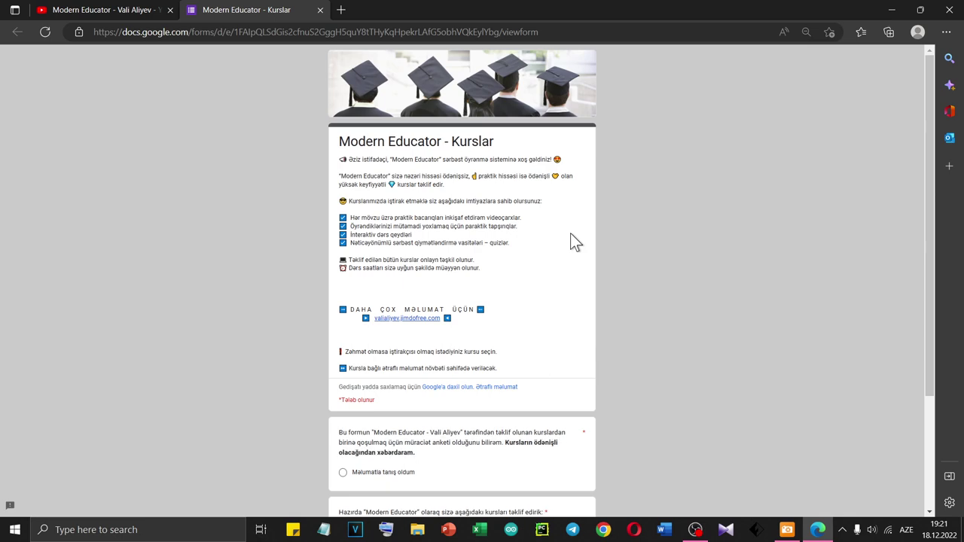
scroll(493, 263, "up", 1)
scroll(495, 262, "up", 3)
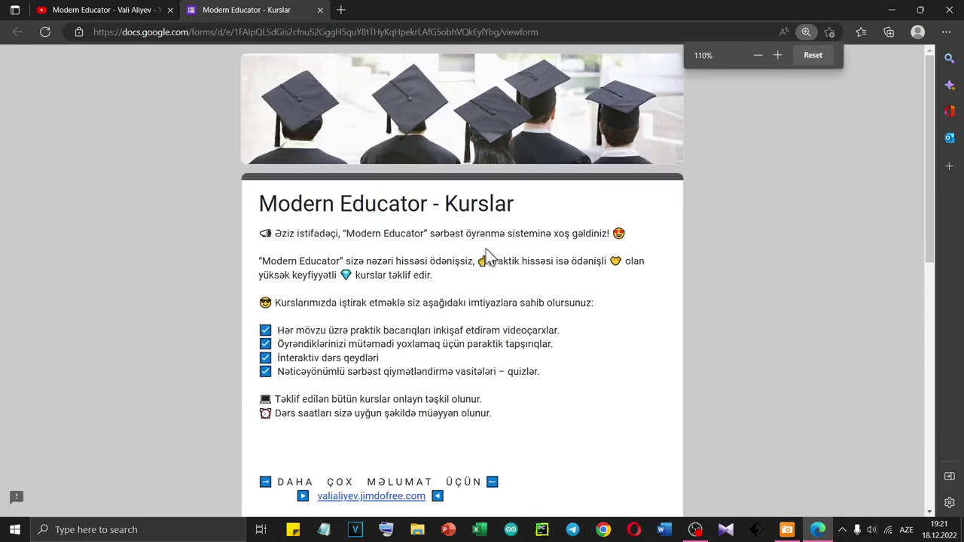
scroll(590, 326, "down", 5)
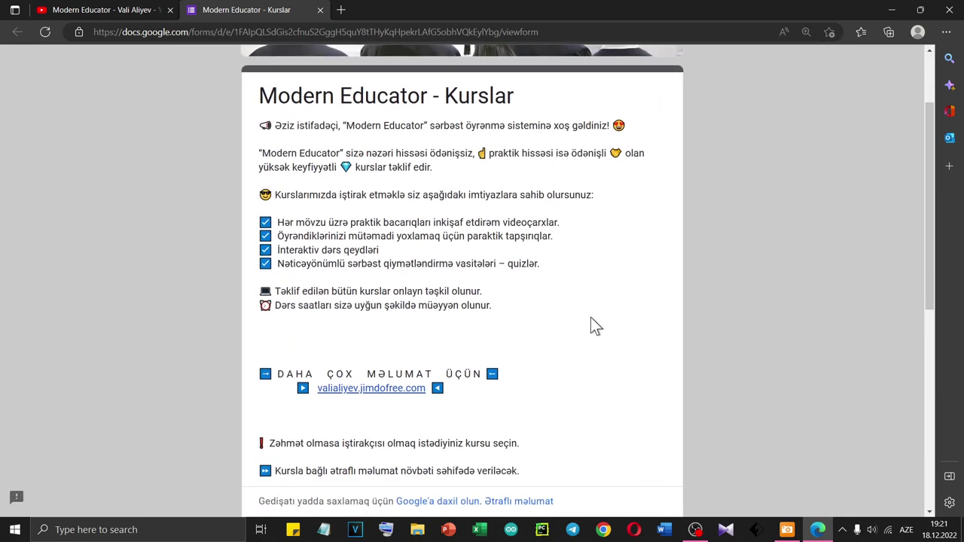
scroll(590, 325, "down", 2)
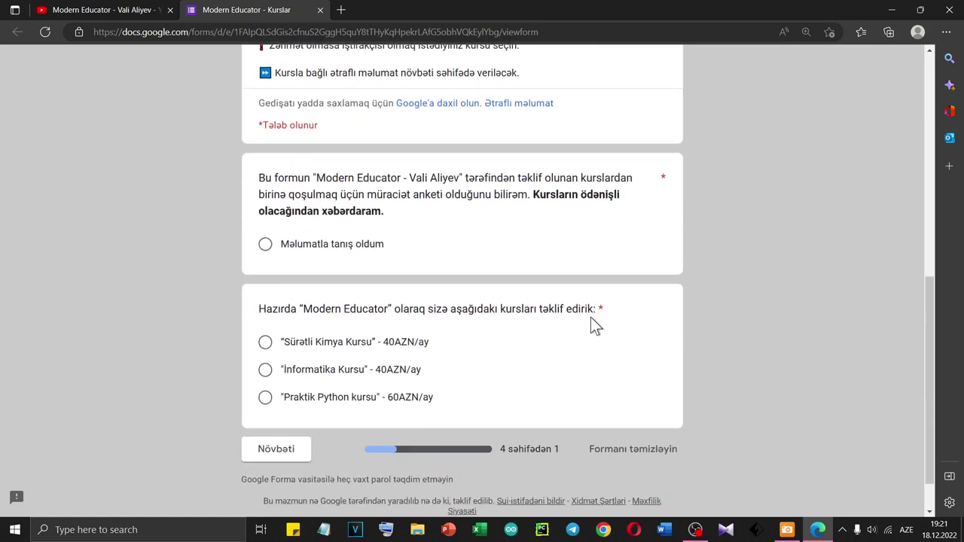
Select "Məlumatla tanış oldum" in the form and enlarge the course choice question.
left_click(266, 246)
scroll(344, 379, "down", 1)
scroll(349, 325, "up", 3)
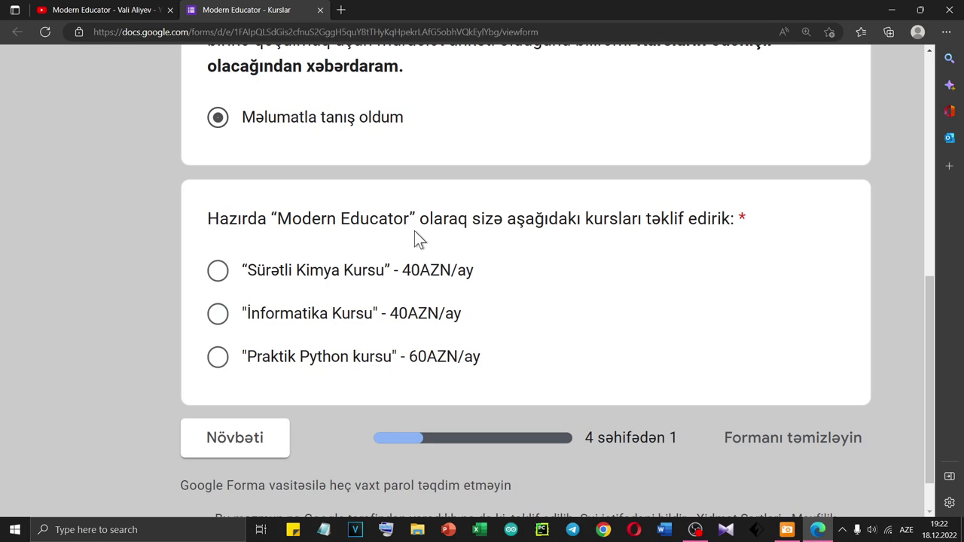
Compare the B0–B3 section diagram in ACDSee with the form's course choices, ending on the diagram.
left_click(786, 530)
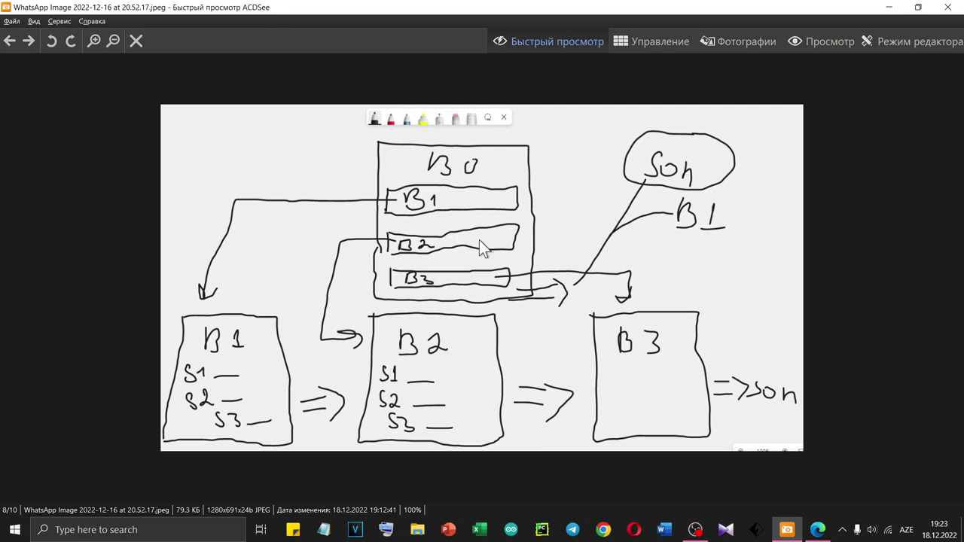
left_click(817, 529)
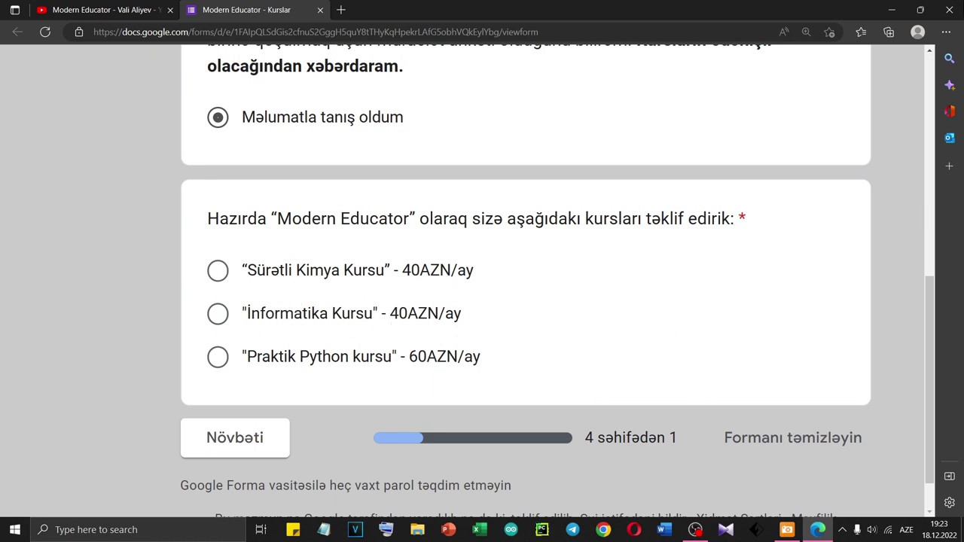
left_click(892, 12)
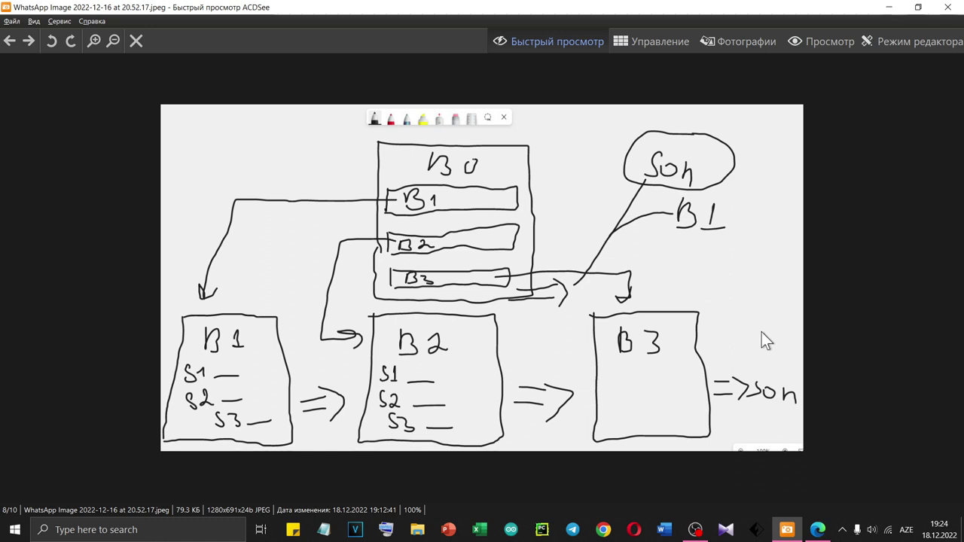
Switch to Chrome and open the Microsoft Teams site in a new tab.
left_click(605, 527)
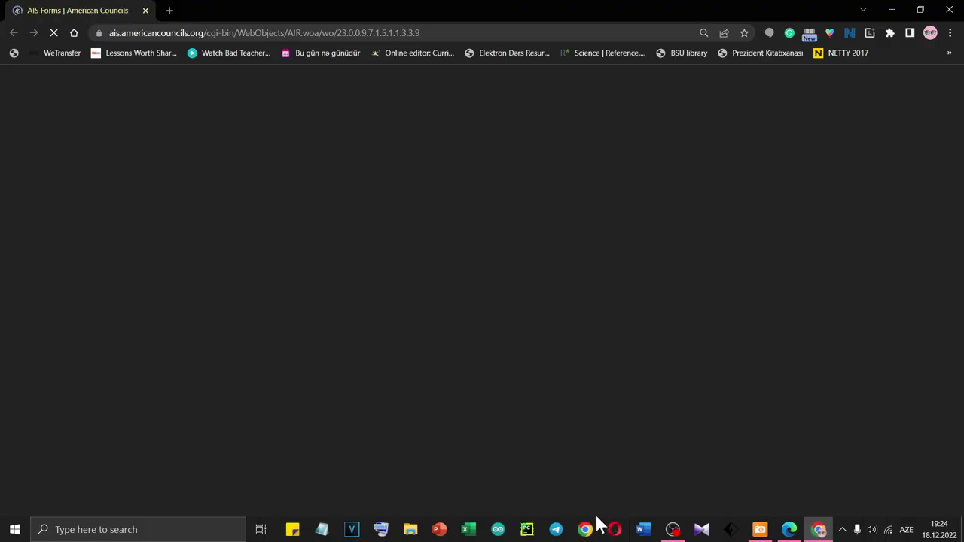
key("ctrl+t")
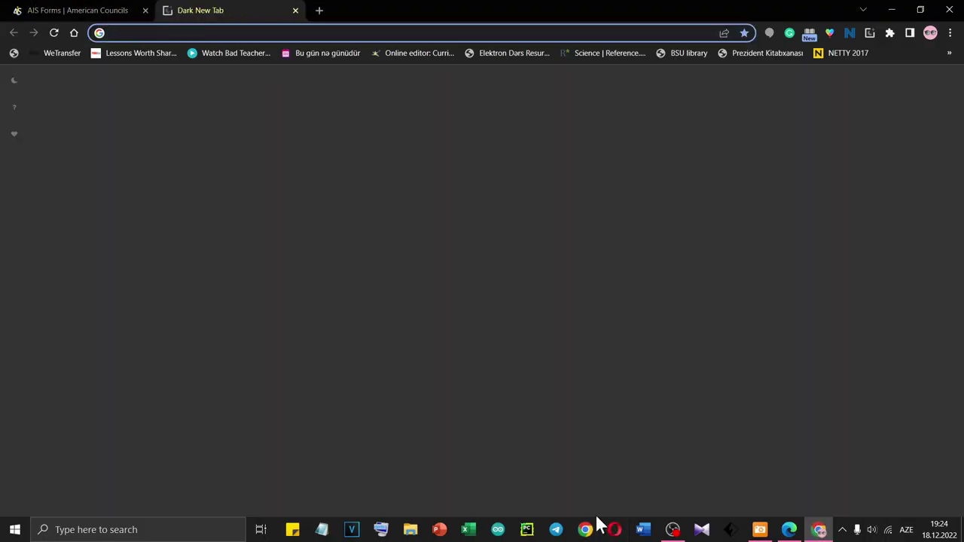
type("te")
key("Return")
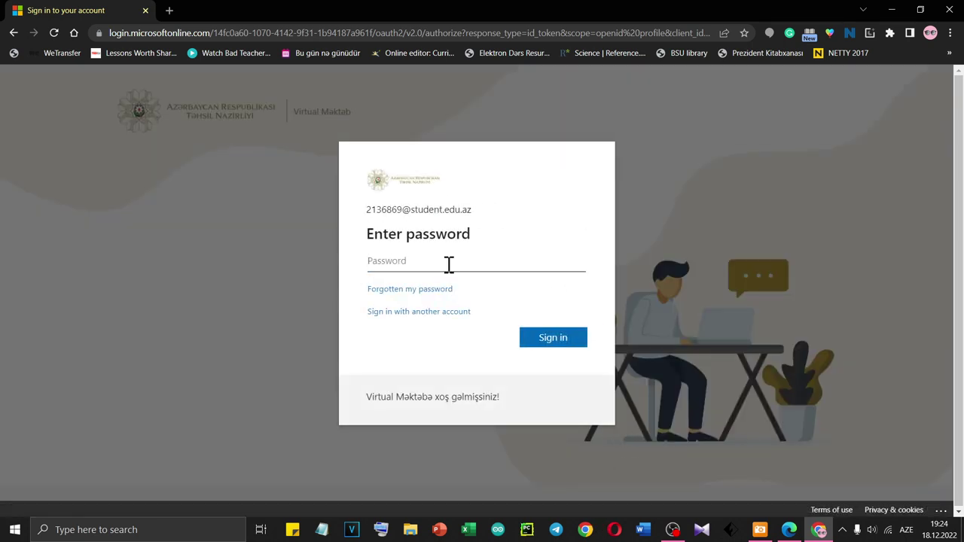
Enter the account password and complete the Microsoft sign-in.
type("•••••••••••")
key("Return")
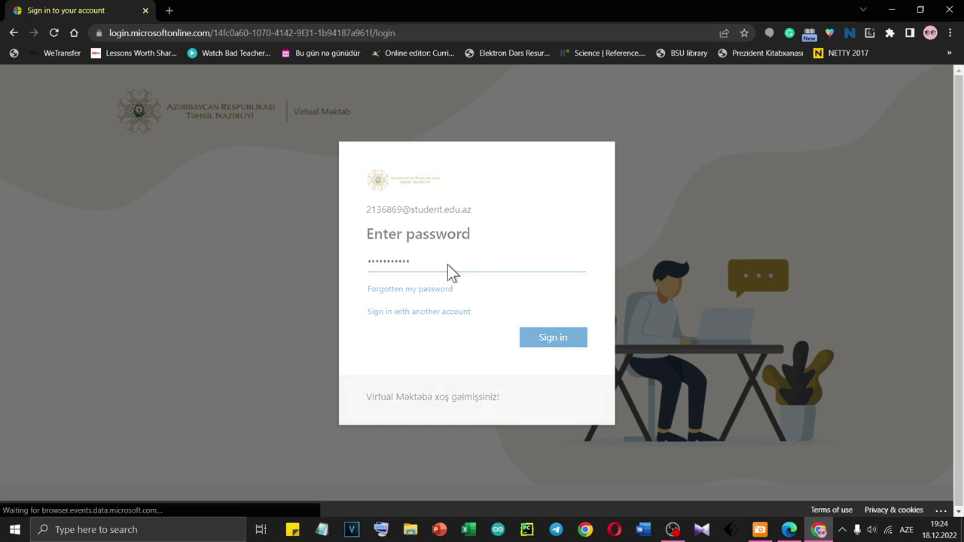
left_click(569, 337)
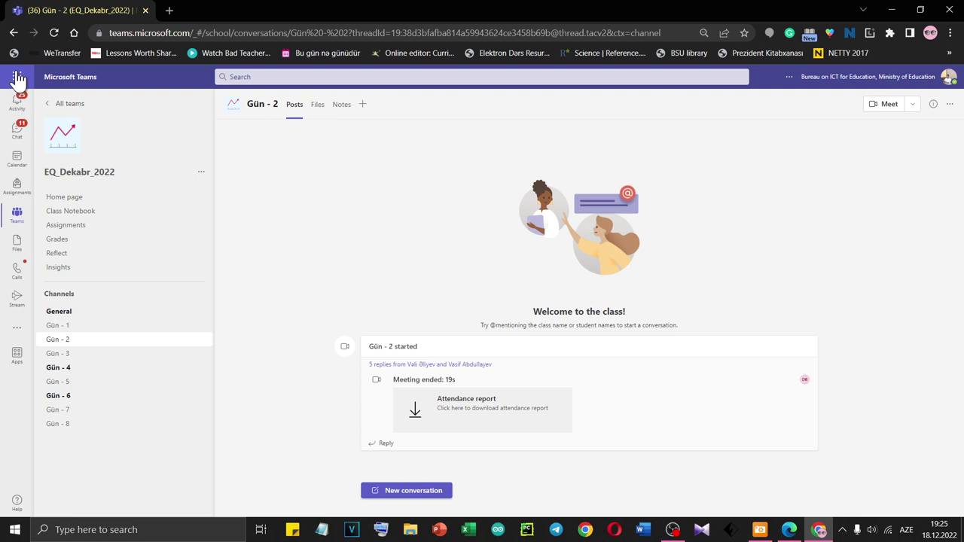
Open Microsoft 365 from the Teams app launcher.
left_click(18, 77)
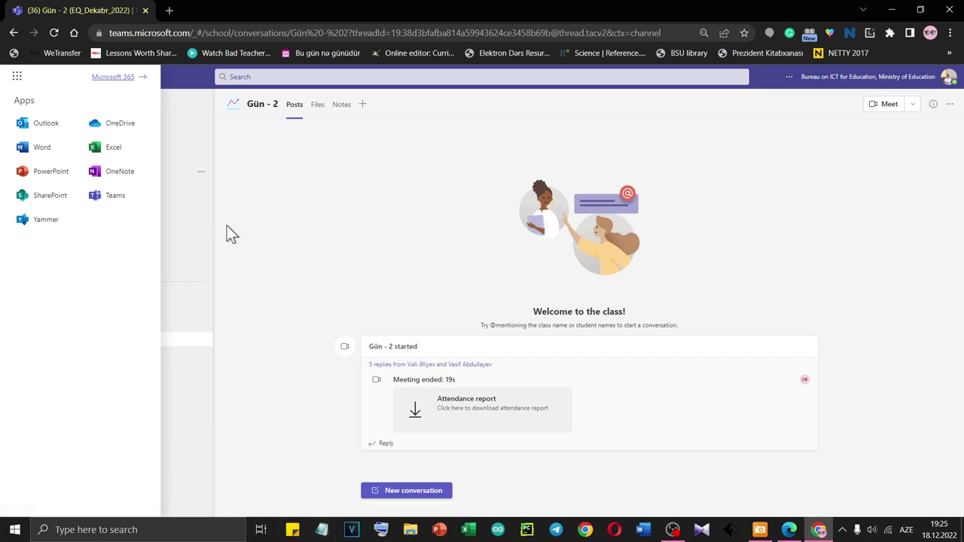
left_click(125, 78)
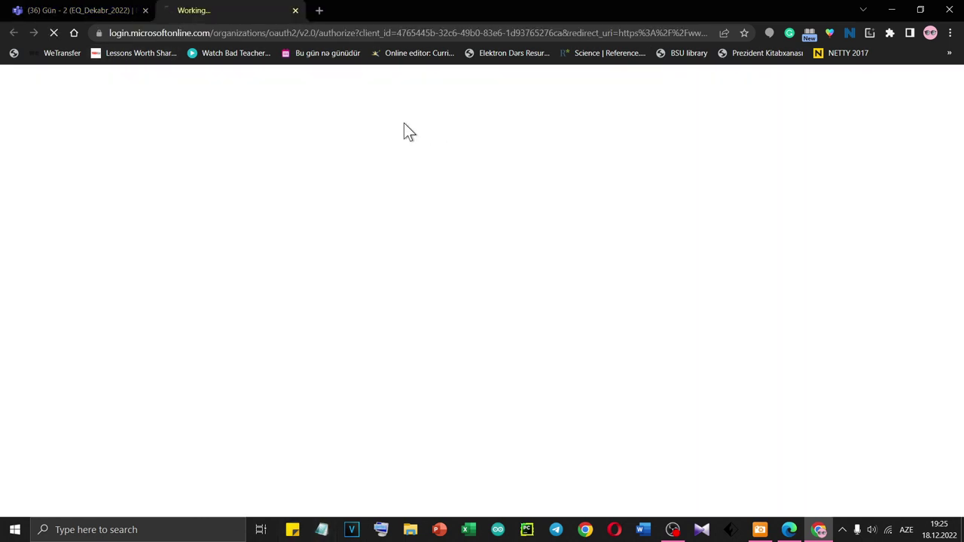
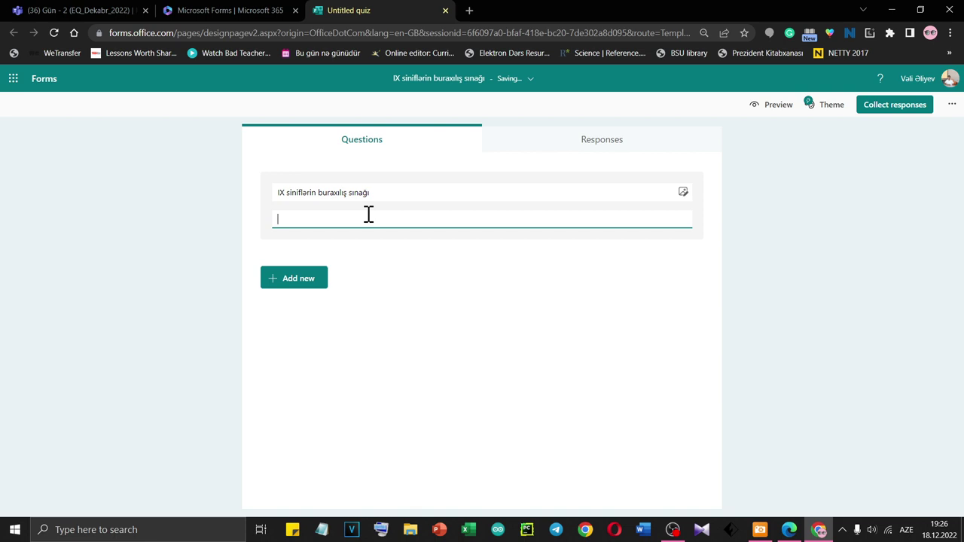
Enter the quiz subtitle "Bu sınaq IX sinif şagirdləri üçündür." and add a first section titled "Azərbaycan Dili".
type("Bu sınaq IX sinif şagirdləri üçündür.")
left_click(299, 280)
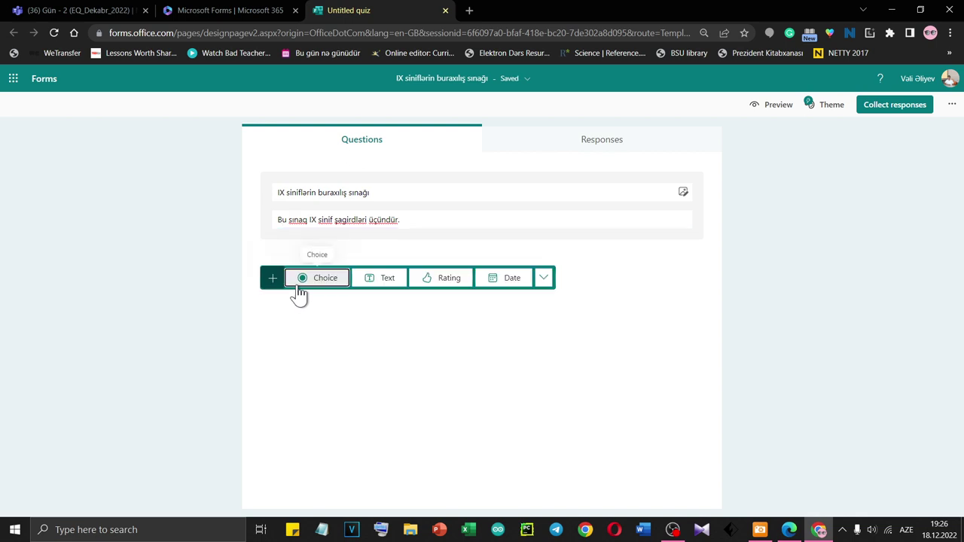
left_click(546, 280)
left_click(570, 378)
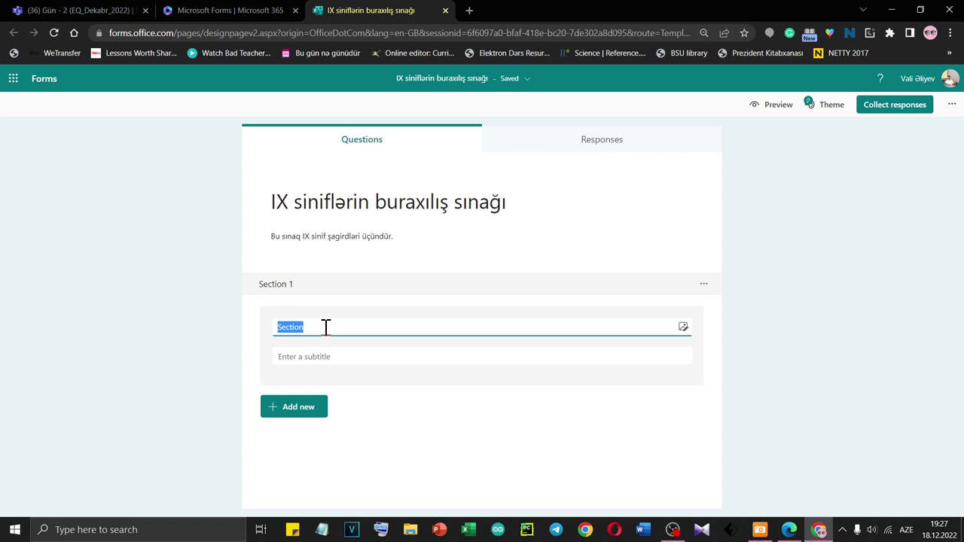
type("Azərbay")
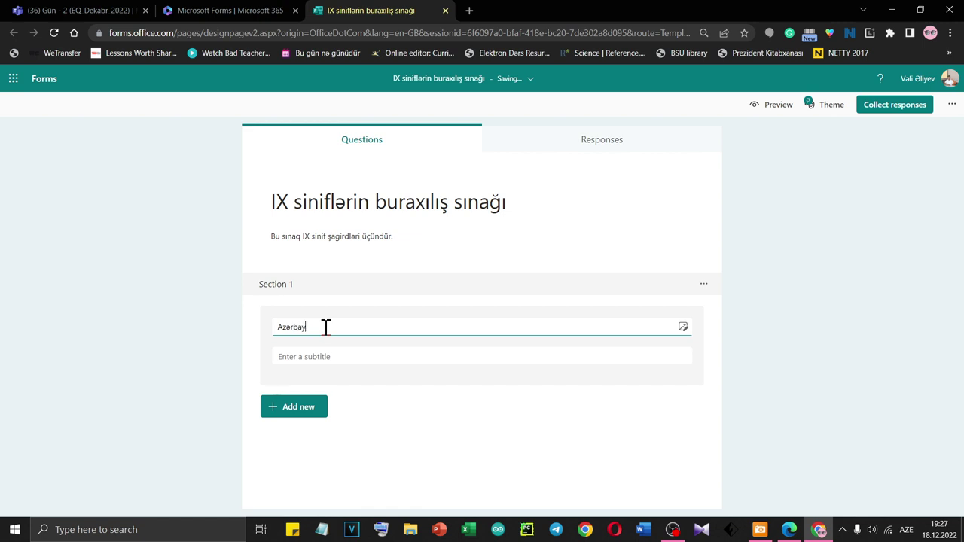
type("can Dili")
Add a second section to the quiz and title it "Riyaziyyat".
left_click(299, 408)
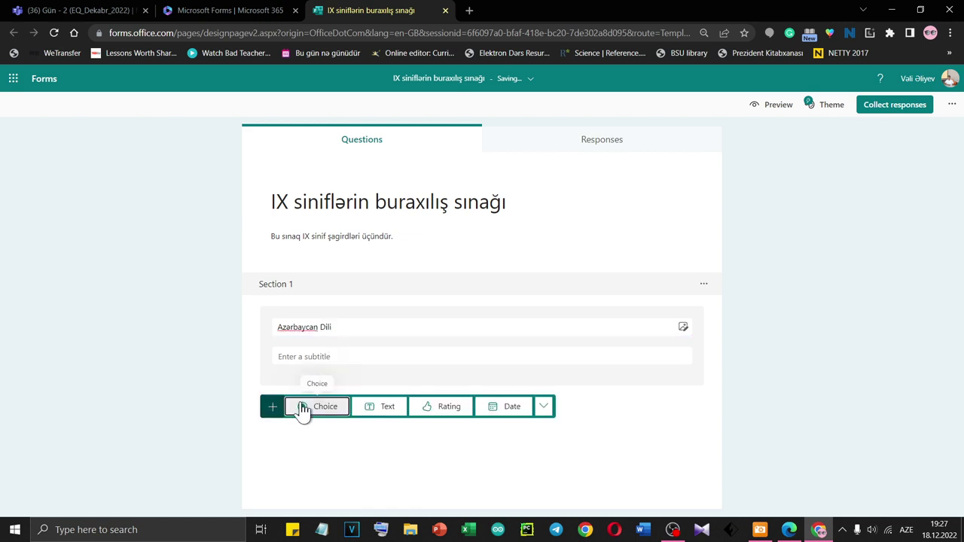
left_click(550, 407)
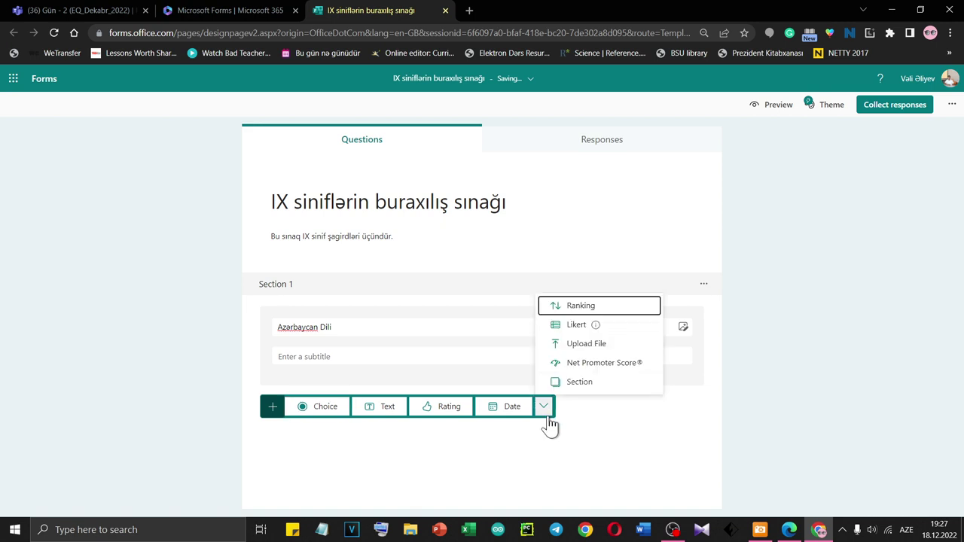
left_click(571, 384)
type("R")
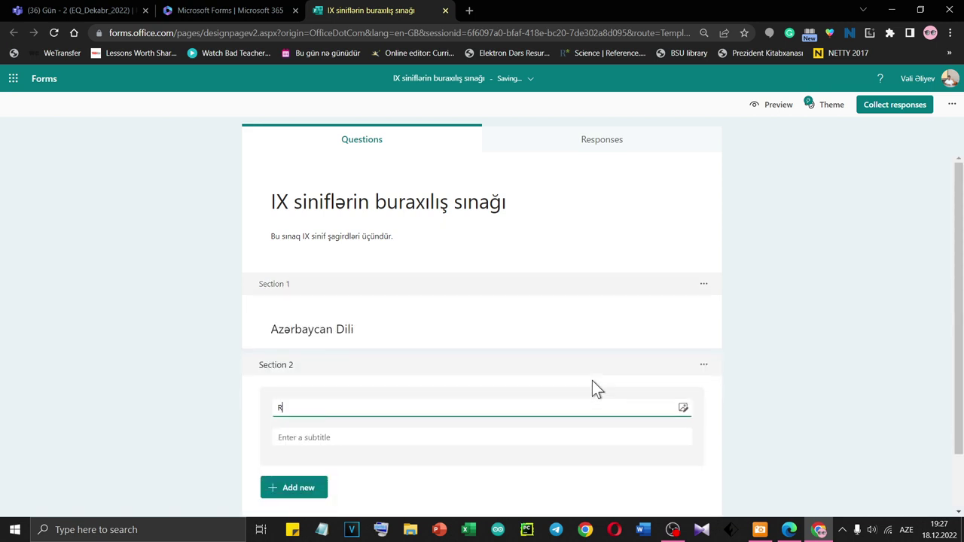
type("iyaziyyat")
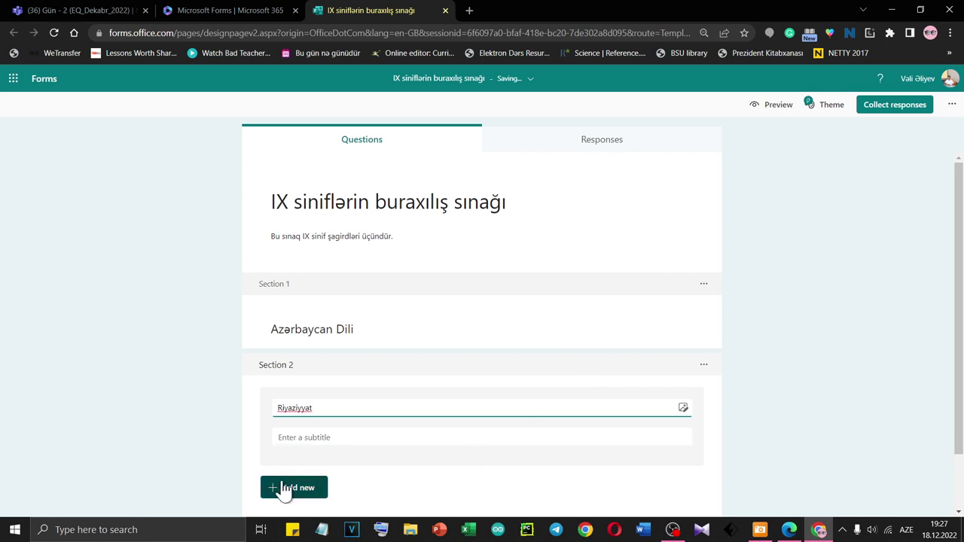
Add a third section to the quiz and title it "İngilis Dili".
left_click(286, 488)
left_click(546, 488)
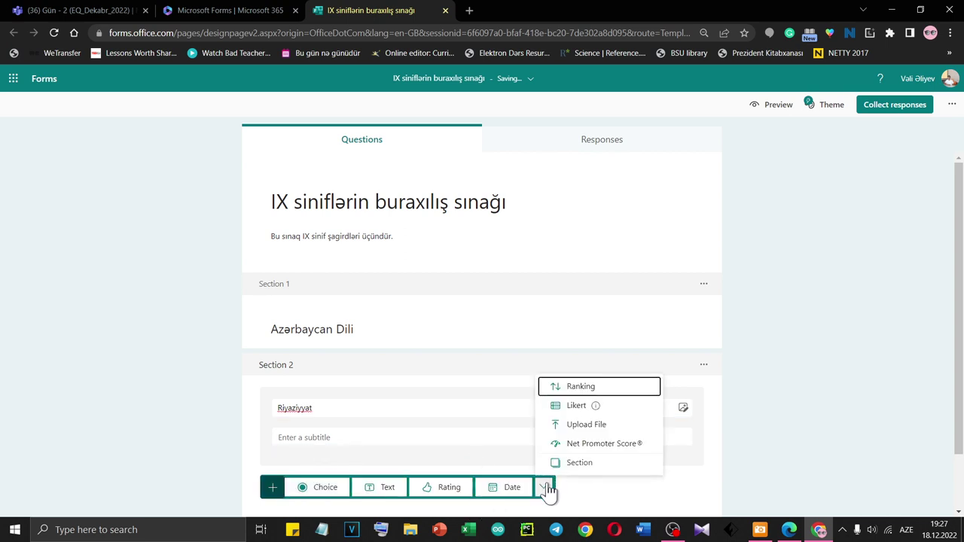
left_click(582, 461)
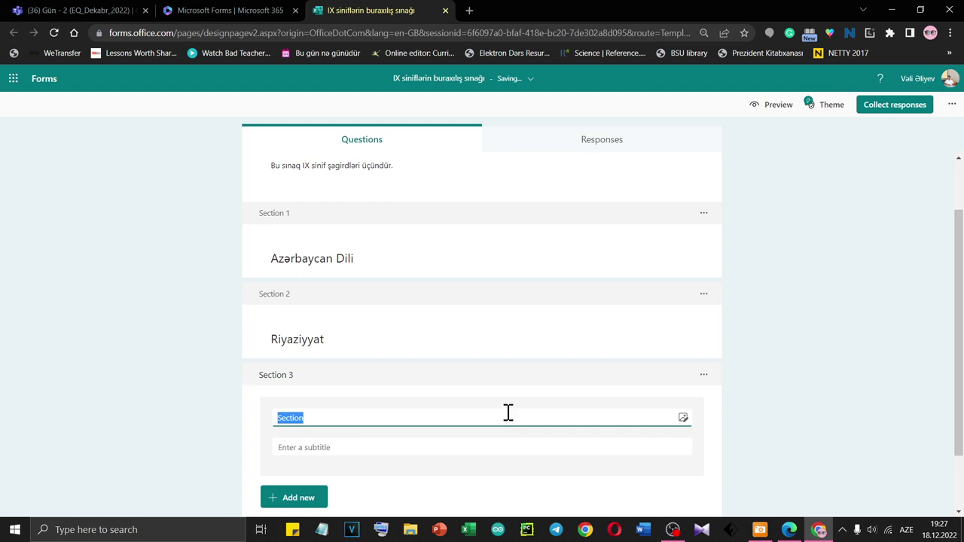
type("İngilis")
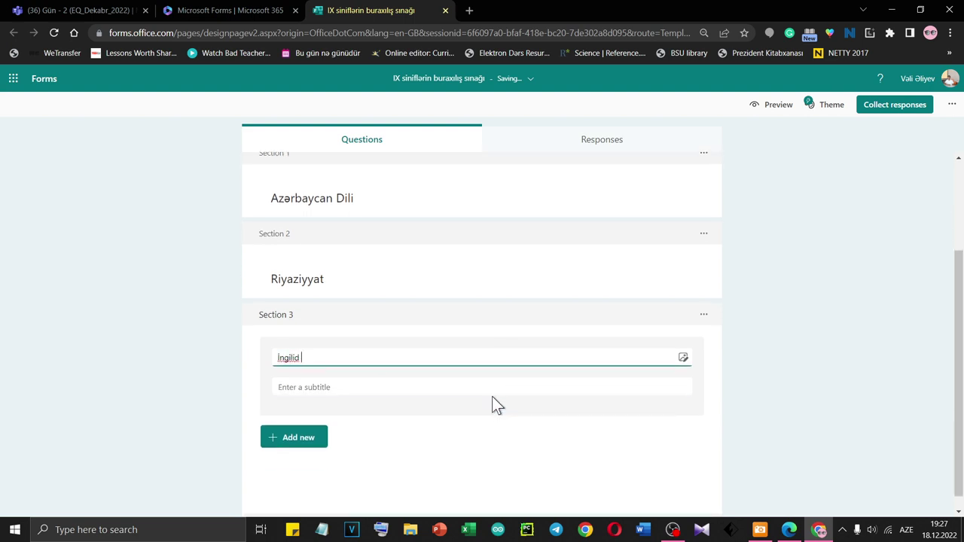
key("BackSpace")
type("s Dili")
Enter the subtitle "Bu bölmədə sizə 30 sual təqdim olunur." for the Azərbaycan Dili section.
left_click(332, 200)
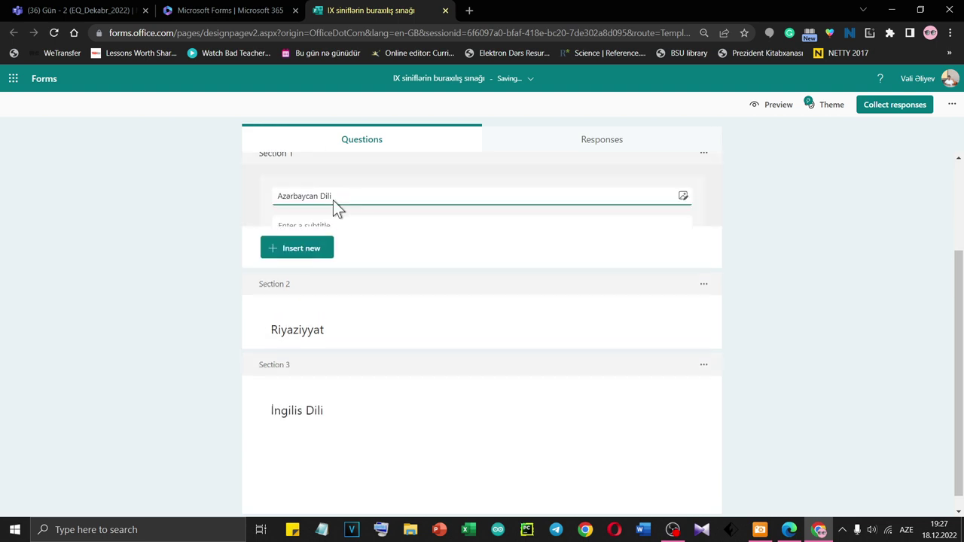
left_click(316, 242)
left_click(312, 233)
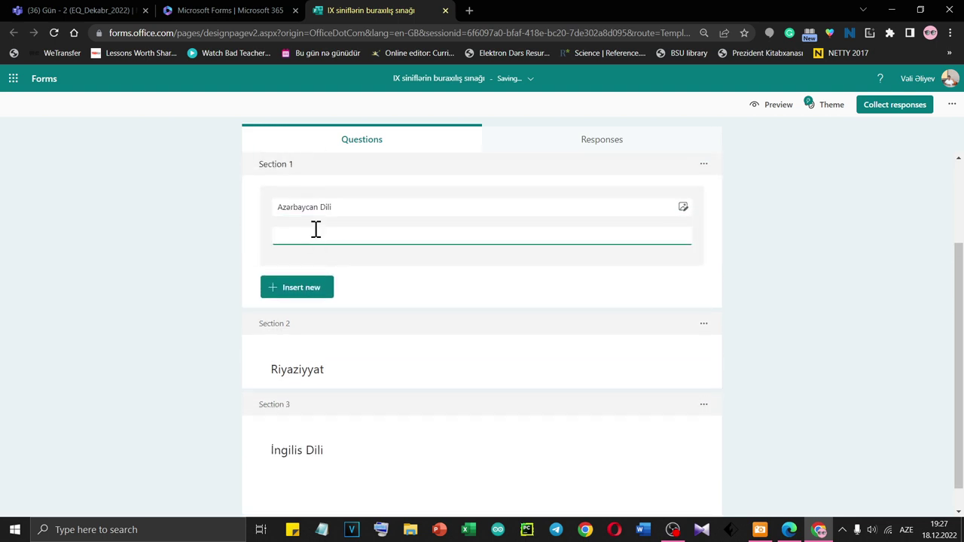
type("Bu bölmədə sizə 30 sual təqdim olunur.")
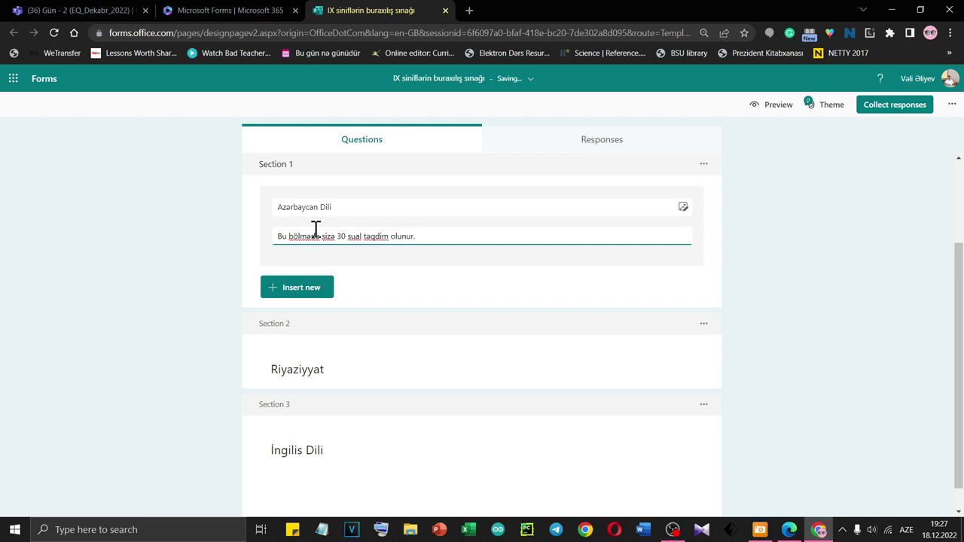
Copy the Azərbaycan Dili section's subtitle into the subtitles of the Riyaziyyat and İngilis Dili sections.
key("ctrl+a")
key("ctrl+c")
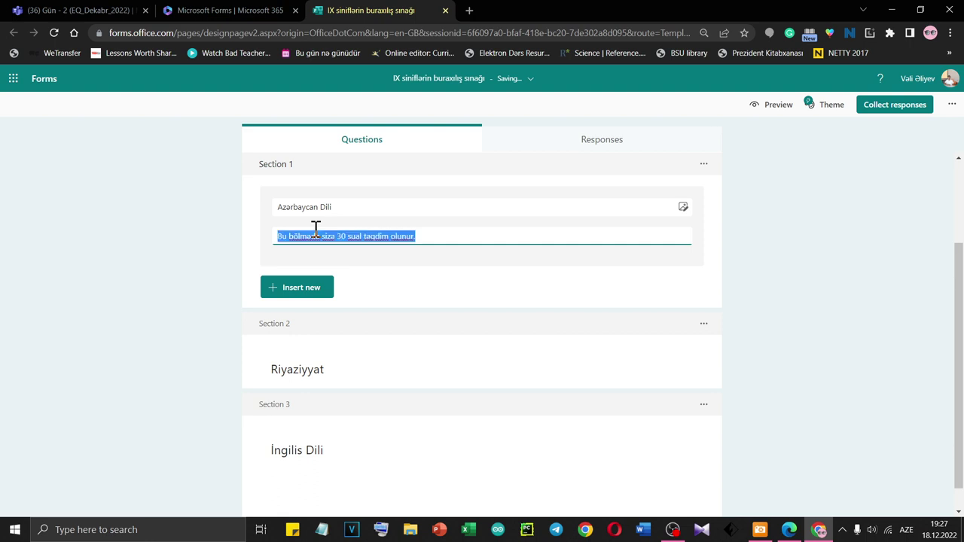
left_click(316, 371)
left_click(329, 340)
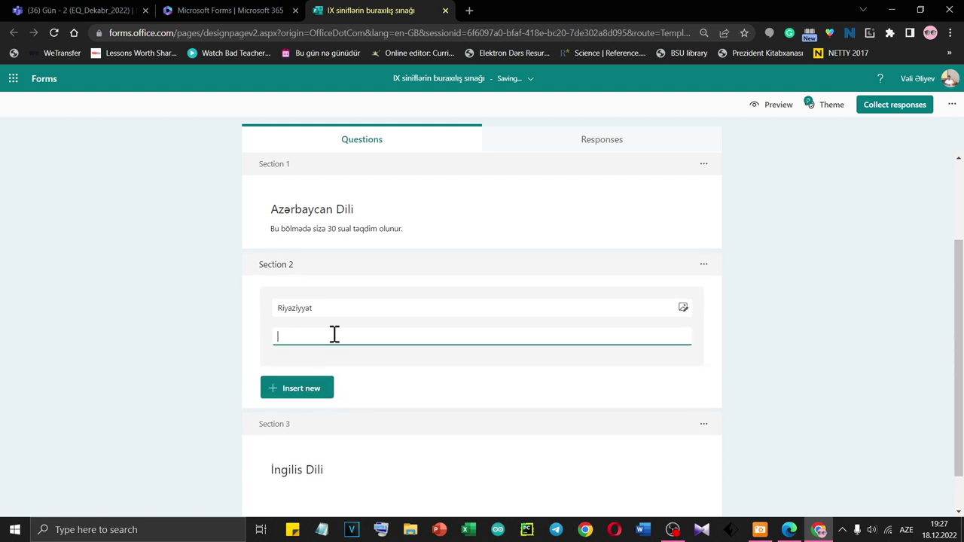
key("ctrl+v")
left_click(295, 493)
left_click(314, 441)
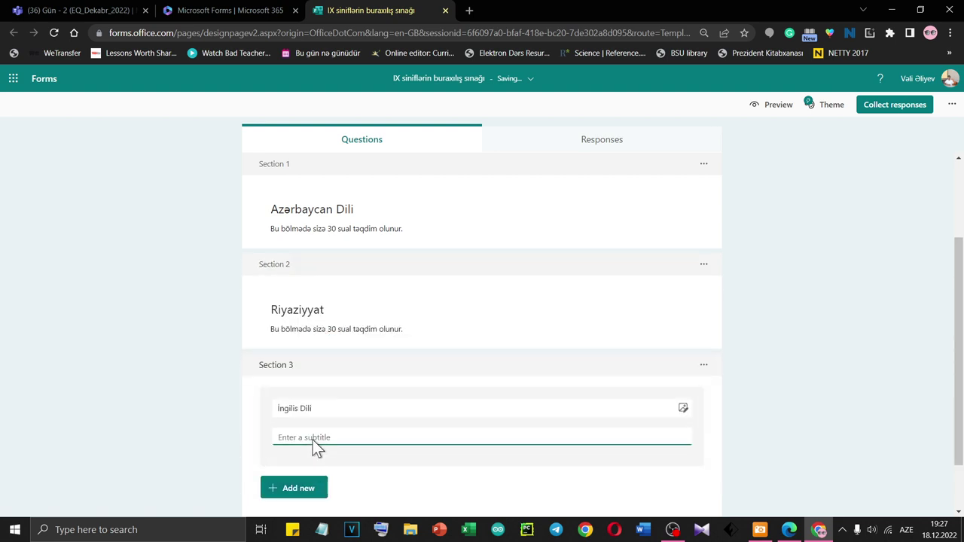
key("ctrl+v")
scroll(400, 421, "up", 2)
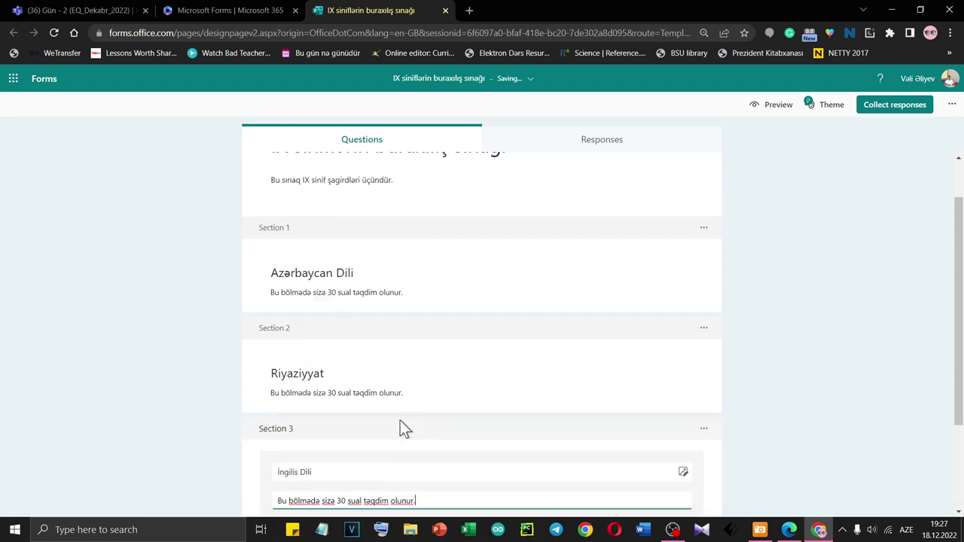
left_click(725, 202)
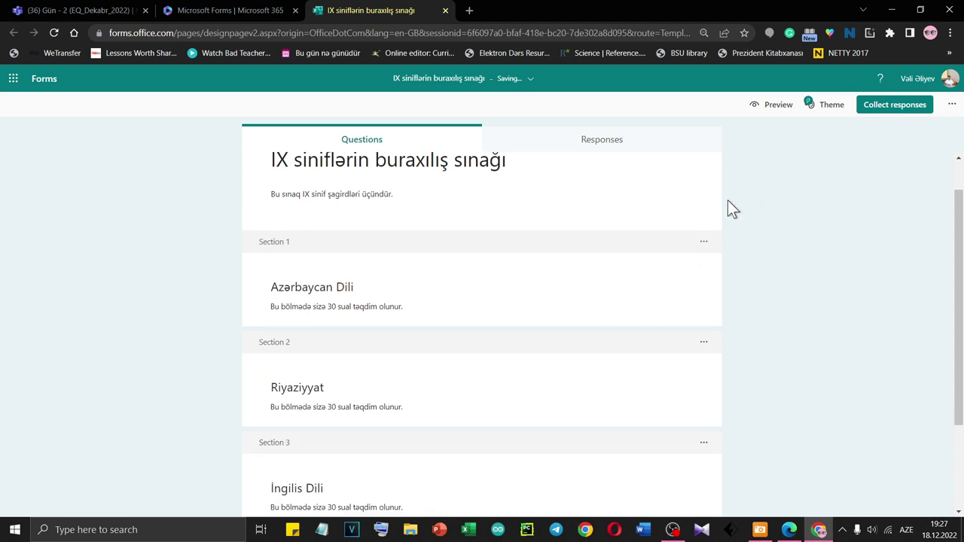
Add a choice question ahead of the Azərbaycan Dili section, worded "İmtahana hansı fənndən başlamaq istərdiniz?".
left_click(420, 182)
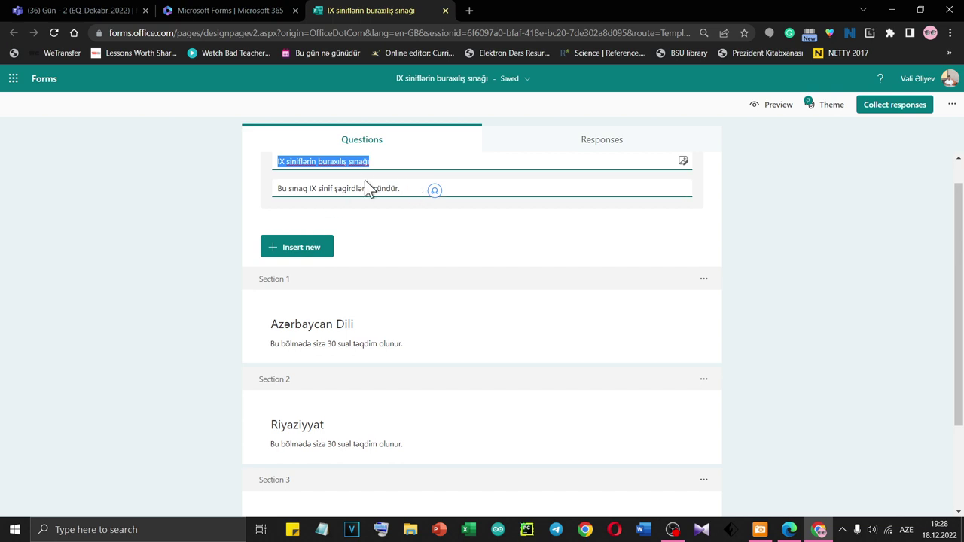
left_click(320, 251)
left_click(323, 254)
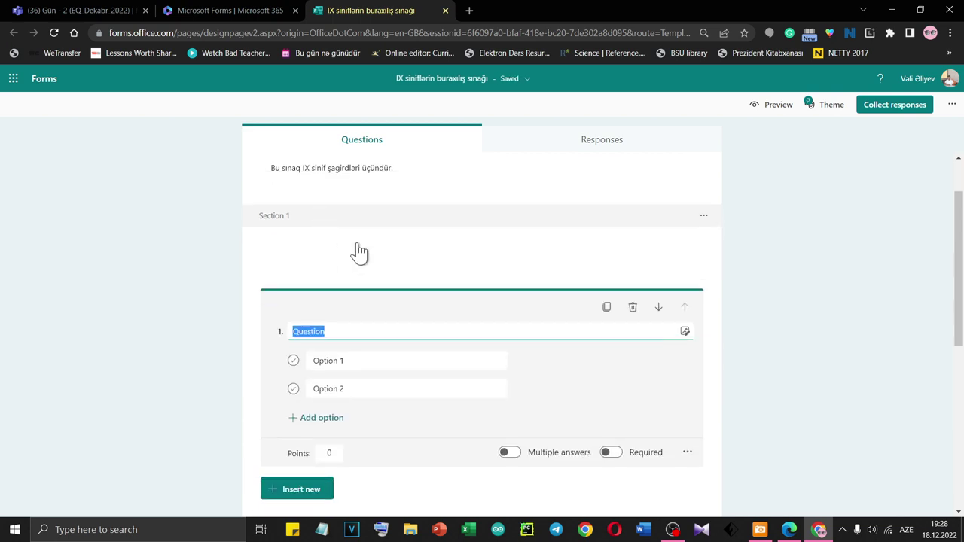
scroll(340, 279, "up", 1)
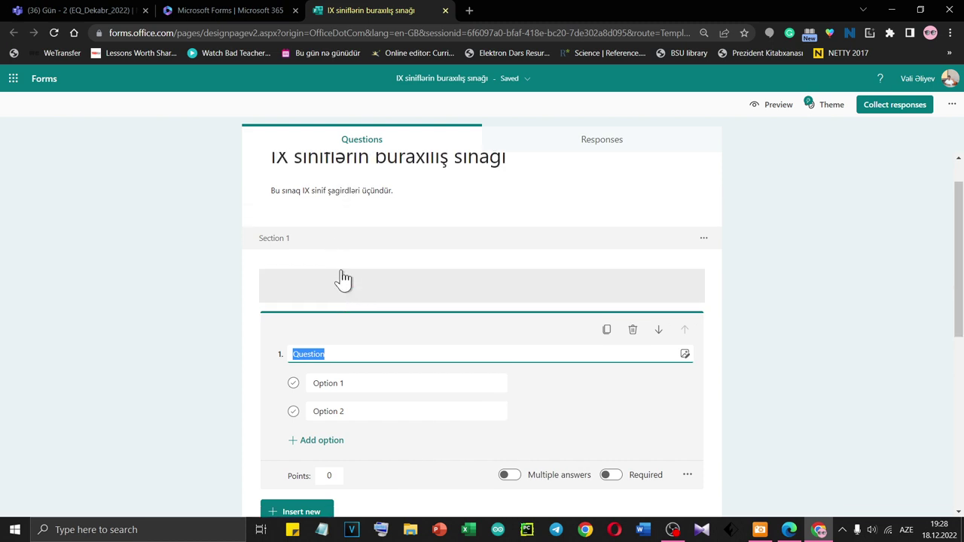
scroll(333, 368, "down", 2)
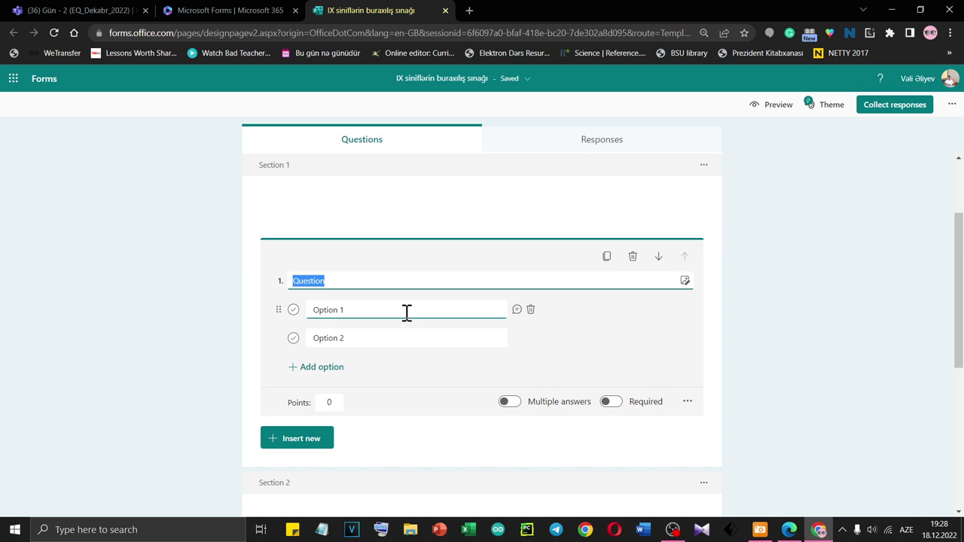
type("İmtahan")
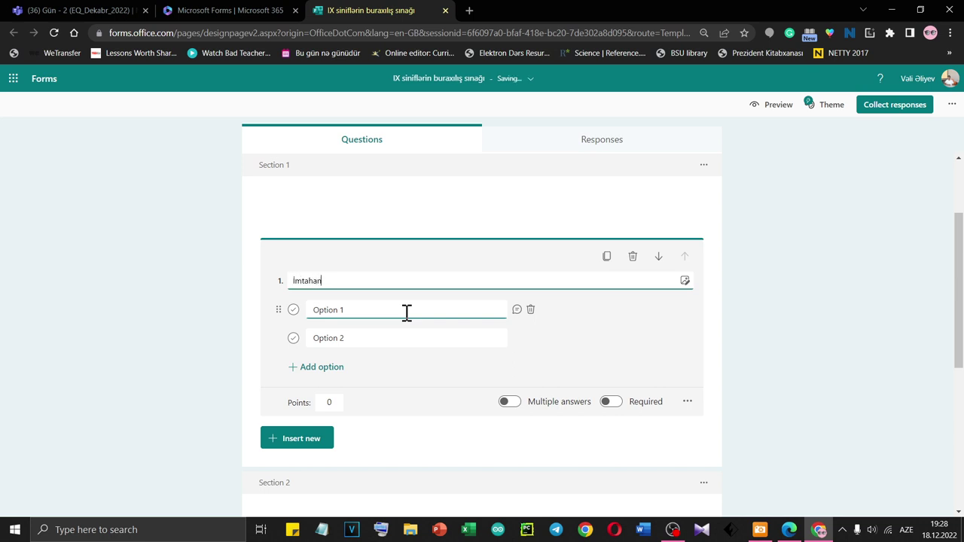
type("a hansı fənndən ba")
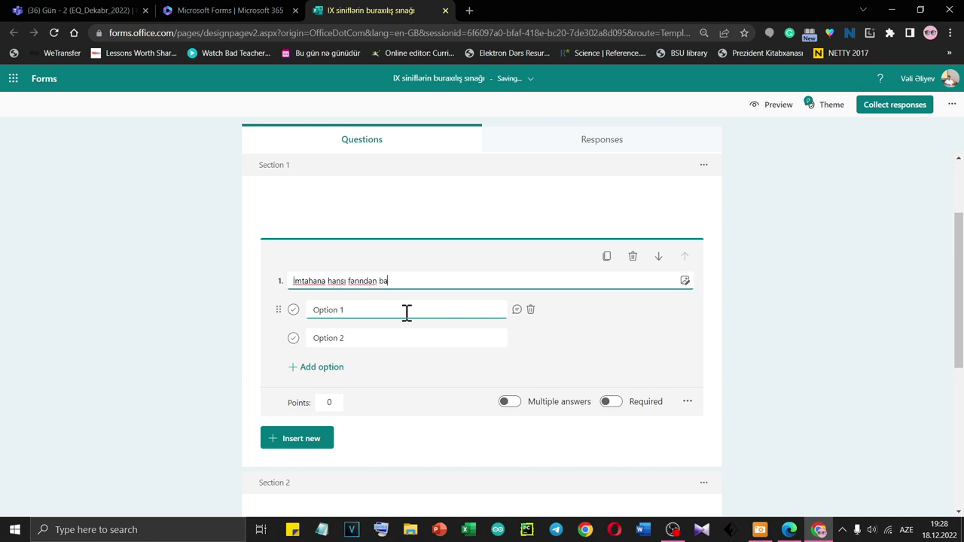
type("şlamaq istərdiniz?")
Give the question three answer options: "Azərbaycan Dili", "Riyaziyyat" and "İngilis dili", leaving it optional.
left_click(350, 308)
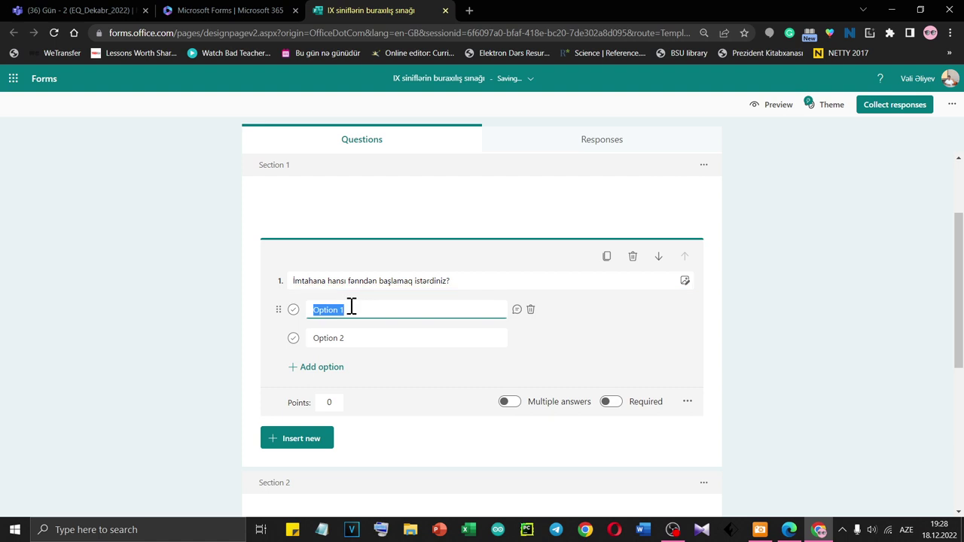
type("Azərbaycan Dili")
left_click(351, 337)
type("R")
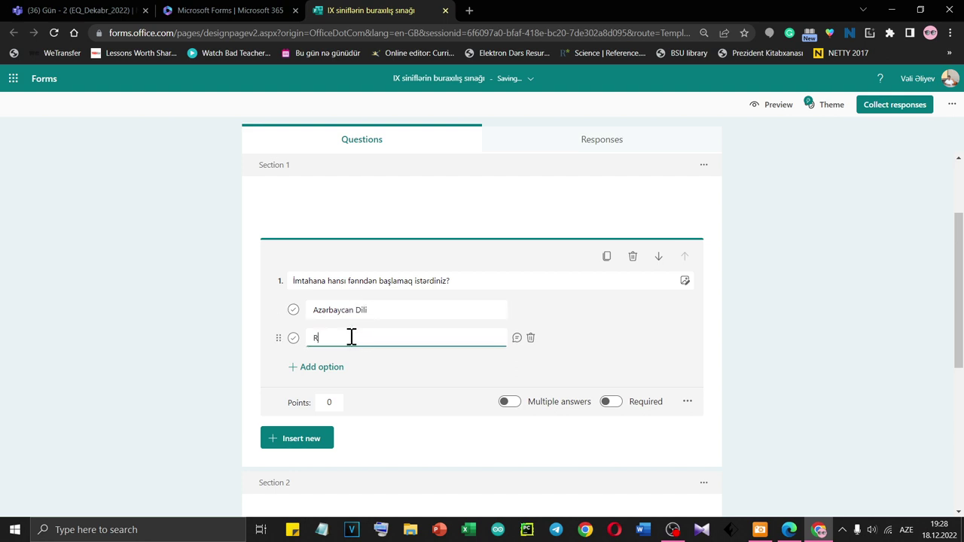
type("iyaziyyat")
left_click(329, 367)
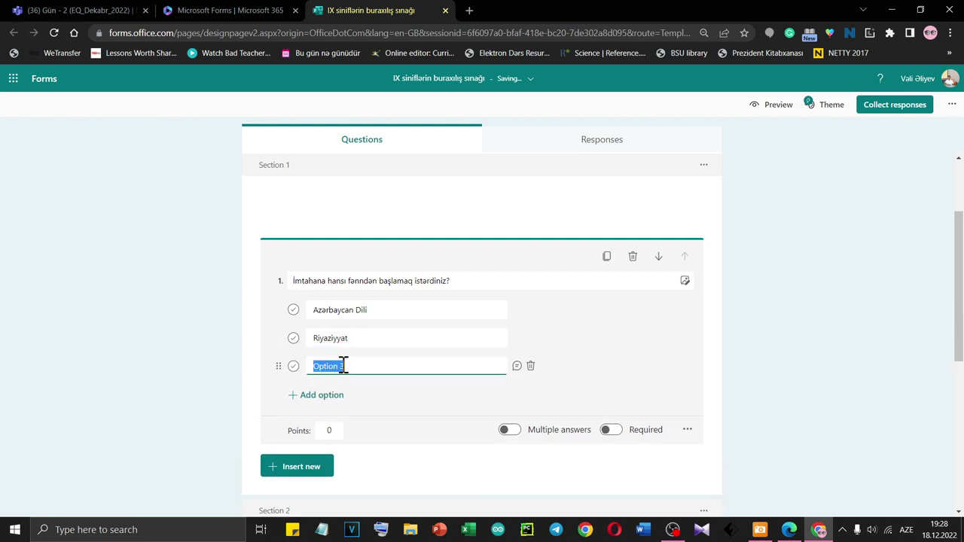
type("İnd")
type("ilis d")
type("ili")
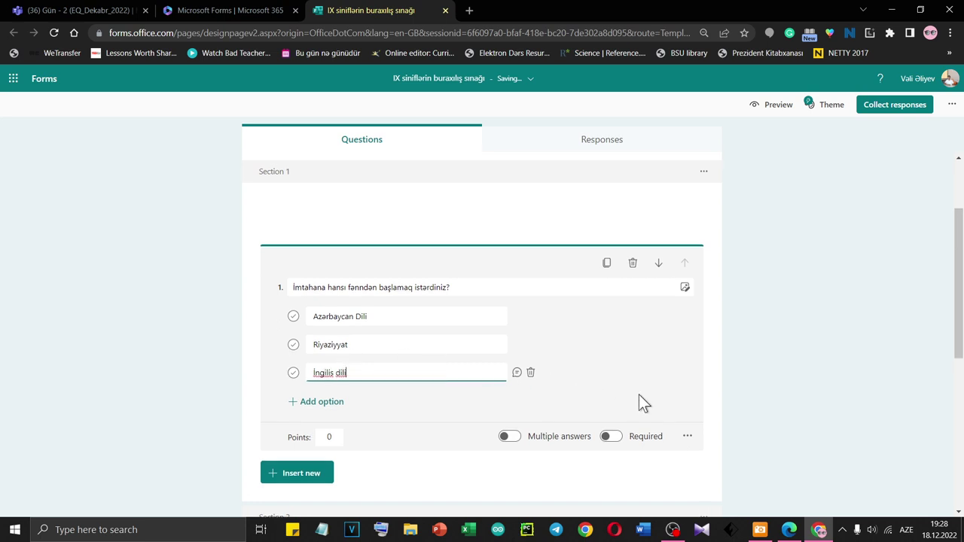
left_click(610, 437)
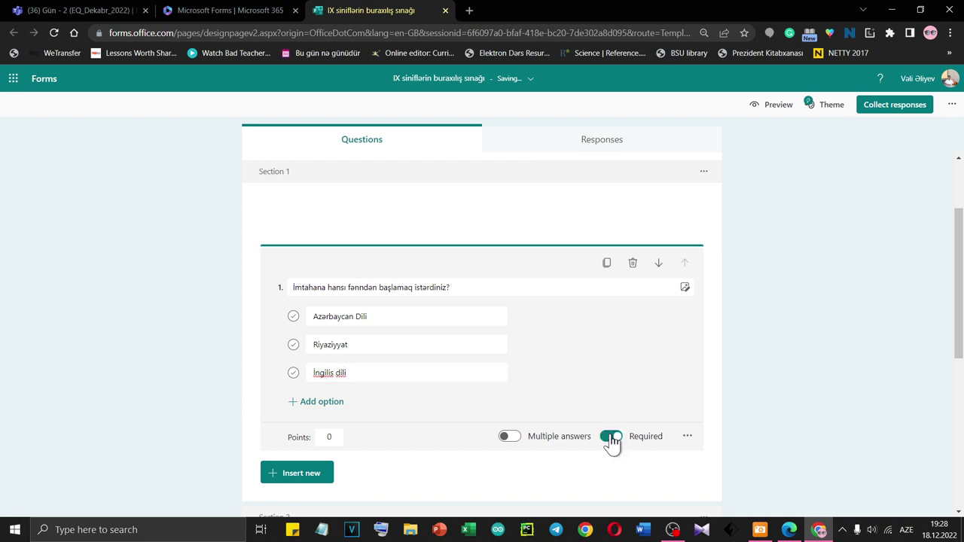
left_click(612, 438)
Compare the starting-subject question's answer options with the subject sections that follow it.
scroll(616, 441, "down", 1)
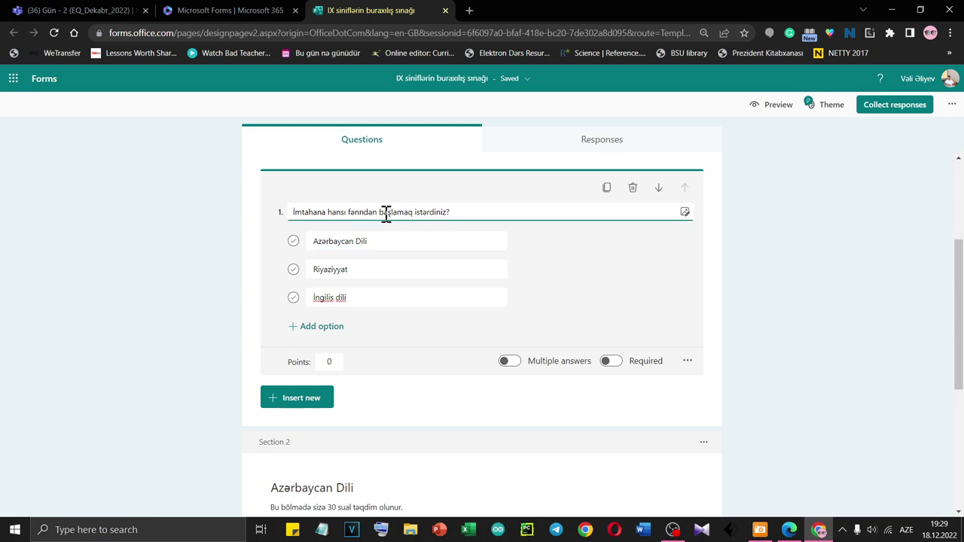
scroll(399, 309, "down", 3)
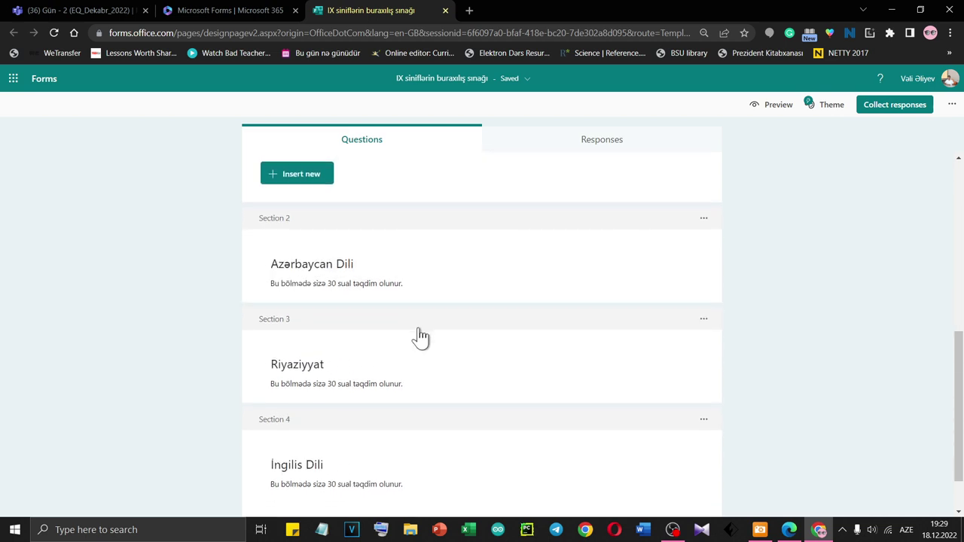
scroll(420, 337, "down", 1)
scroll(420, 337, "up", 3)
scroll(407, 309, "up", 1)
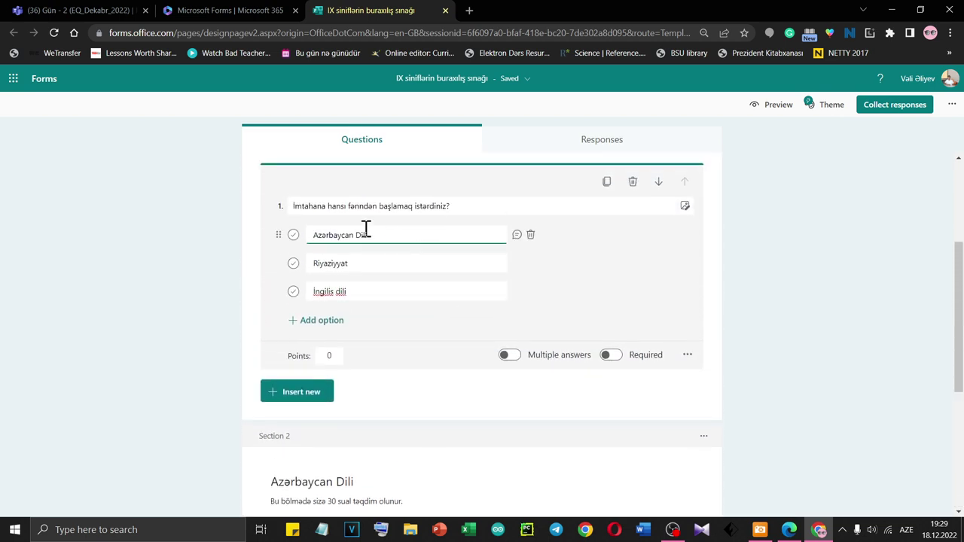
scroll(367, 301, "down", 3)
scroll(368, 316, "down", 1)
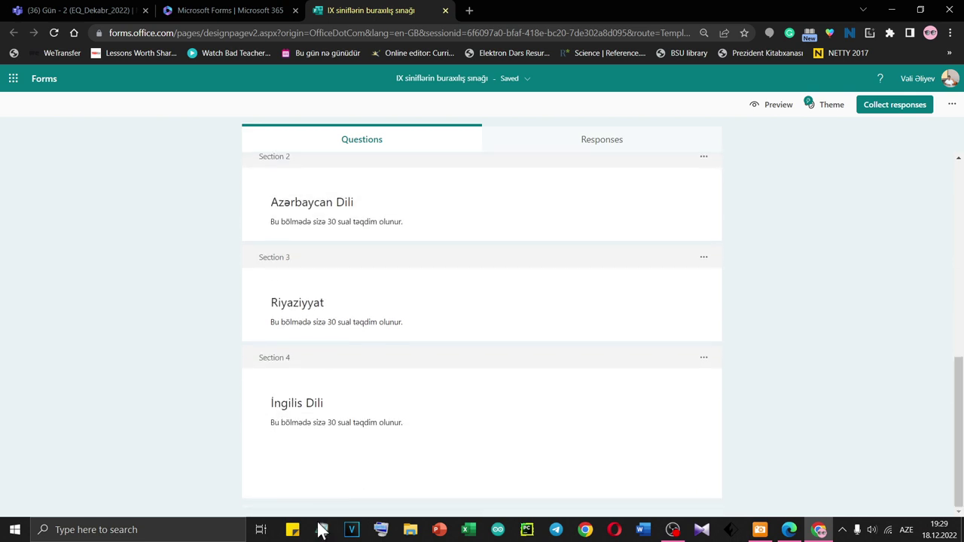
scroll(707, 249, "up", 4)
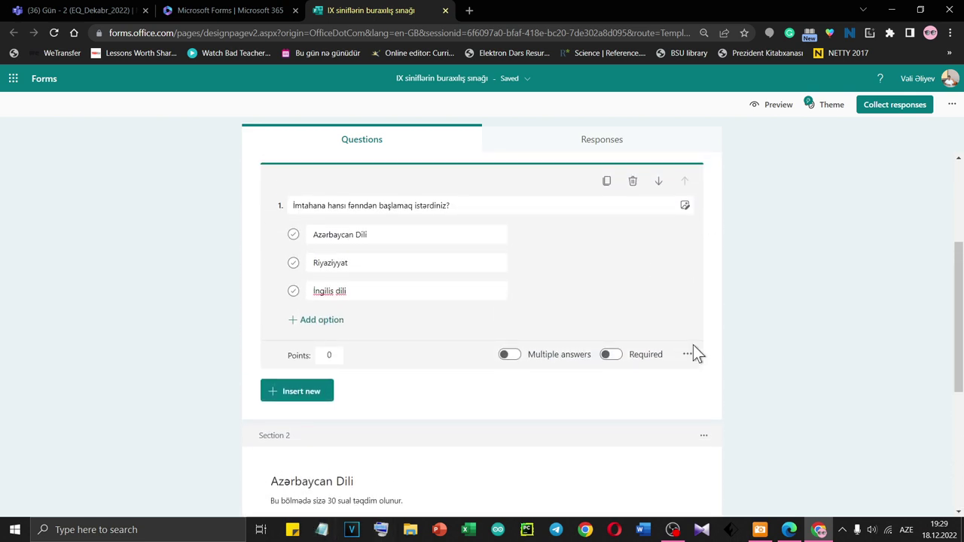
Add branching to the question so each answer goes to its matching section: 2. Azərbaycan Dili, 3. Riyaziyyat and 4. İngilis Dili.
left_click(687, 354)
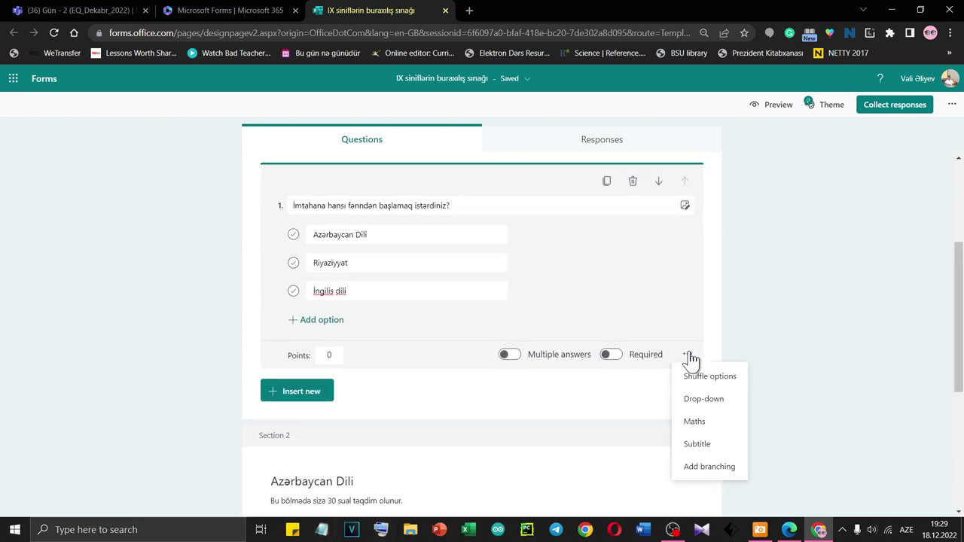
left_click(696, 467)
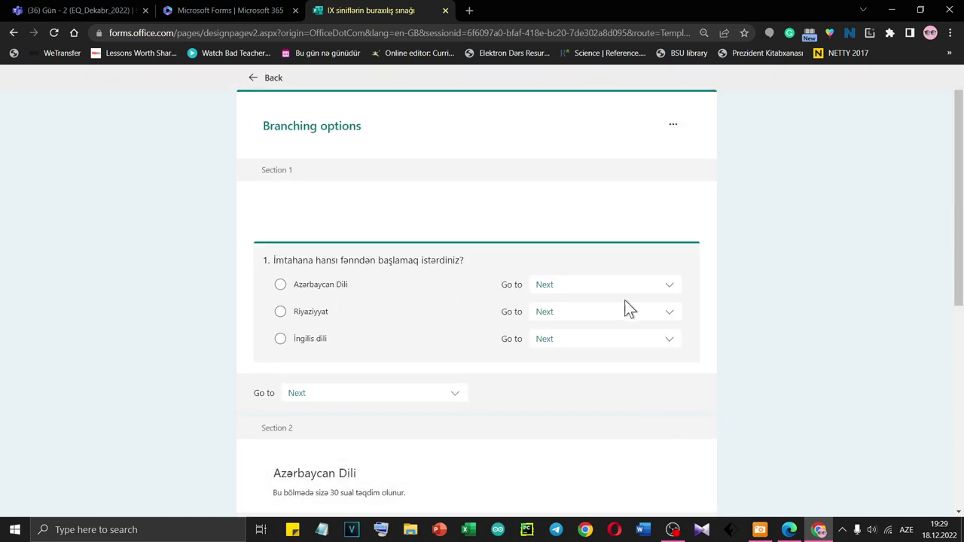
left_click(660, 291)
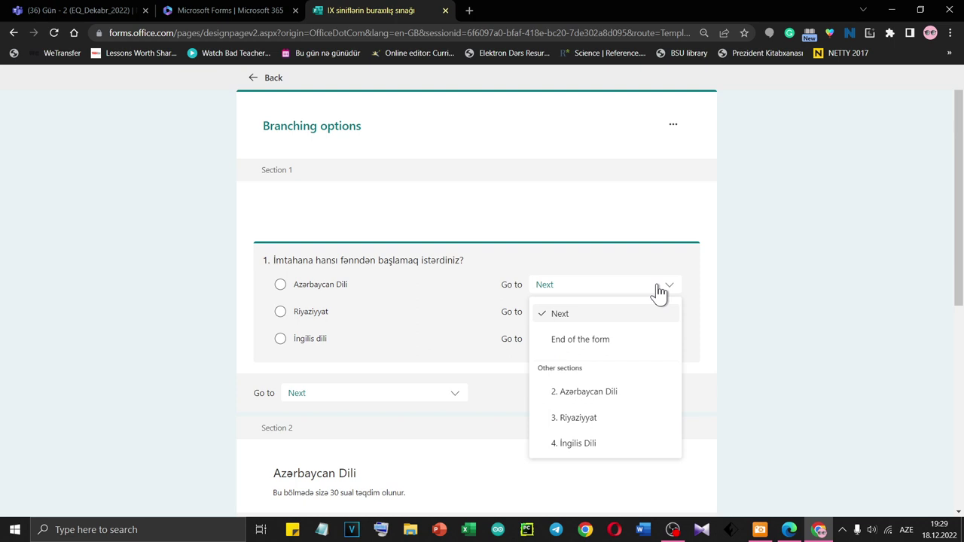
left_click(591, 397)
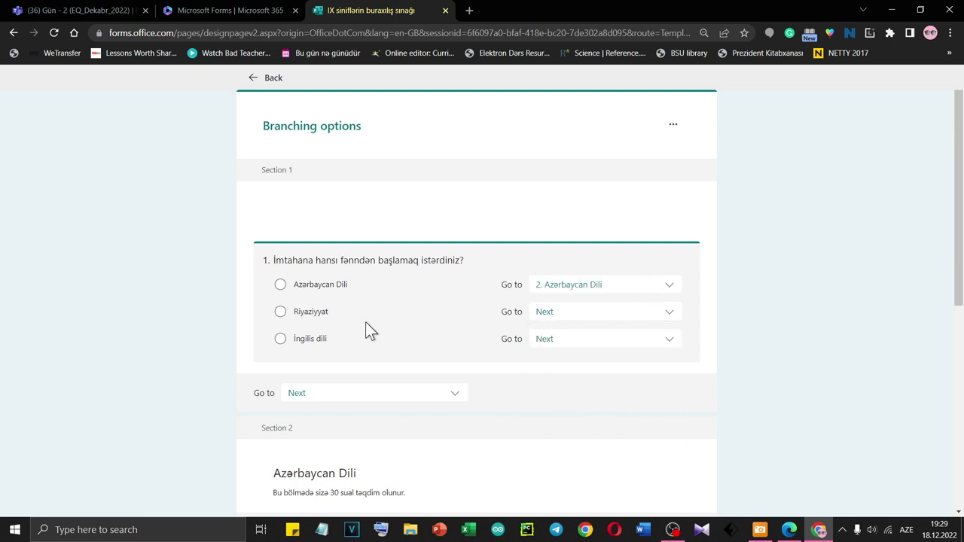
left_click(574, 321)
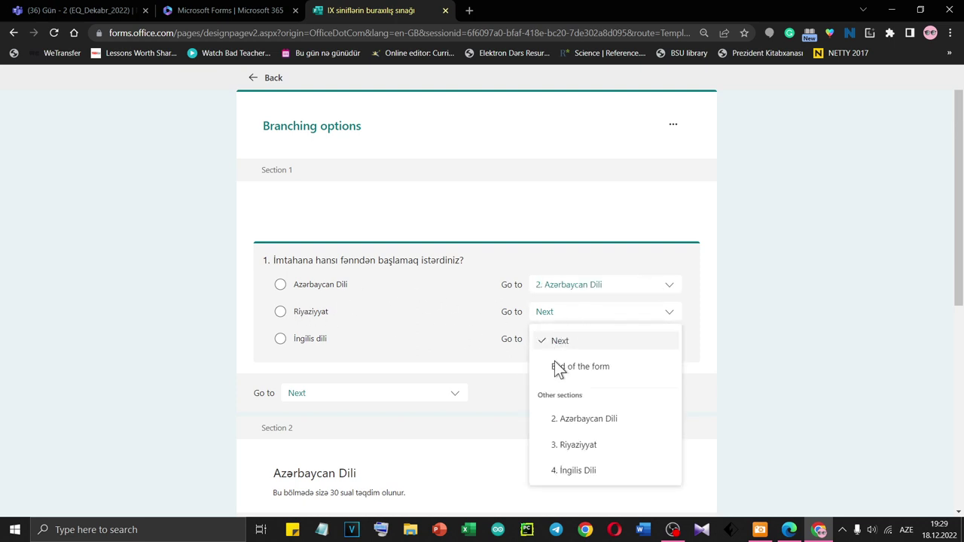
left_click(581, 443)
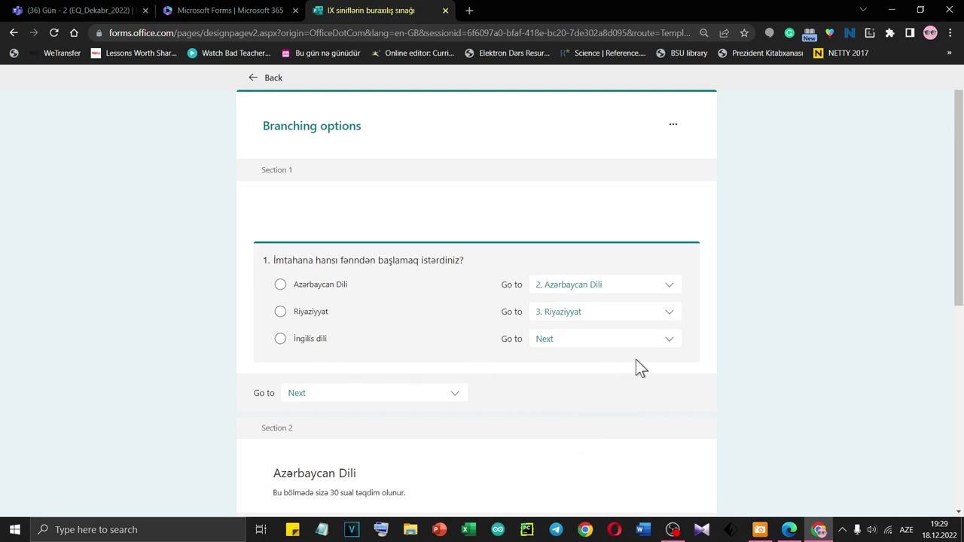
left_click(661, 340)
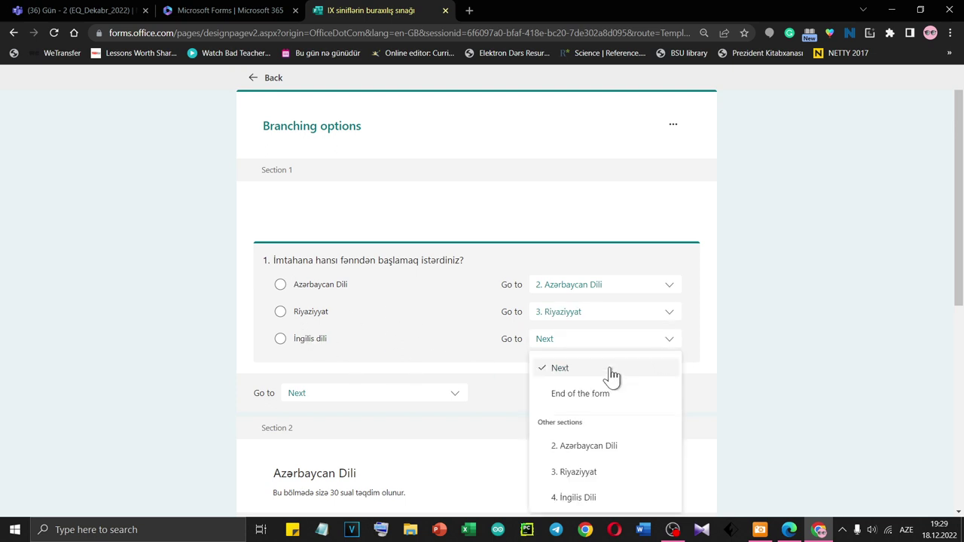
left_click(585, 496)
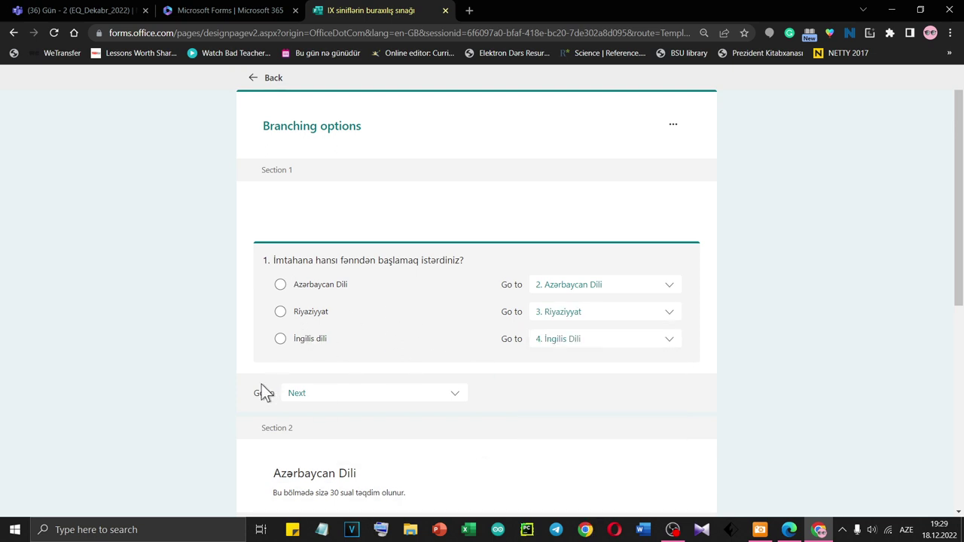
left_click(453, 395)
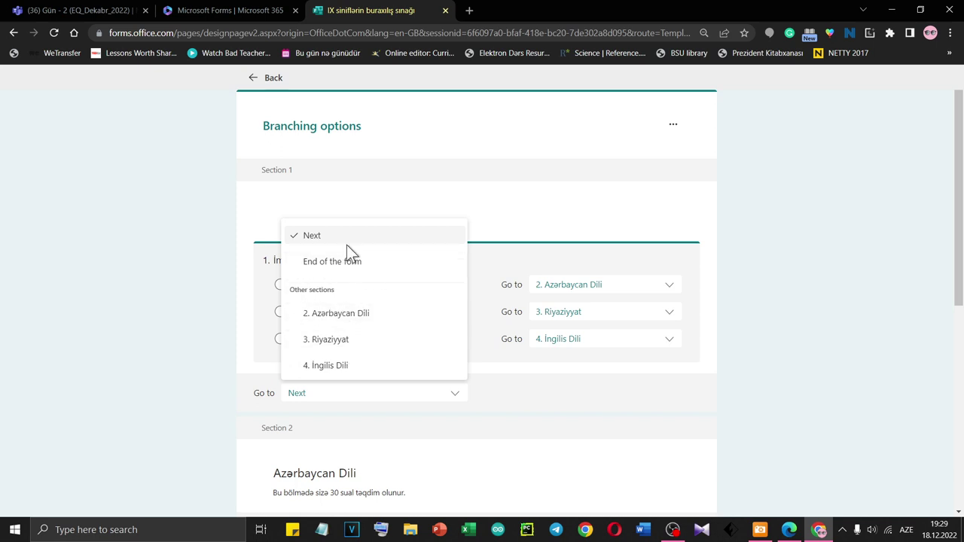
left_click(716, 227)
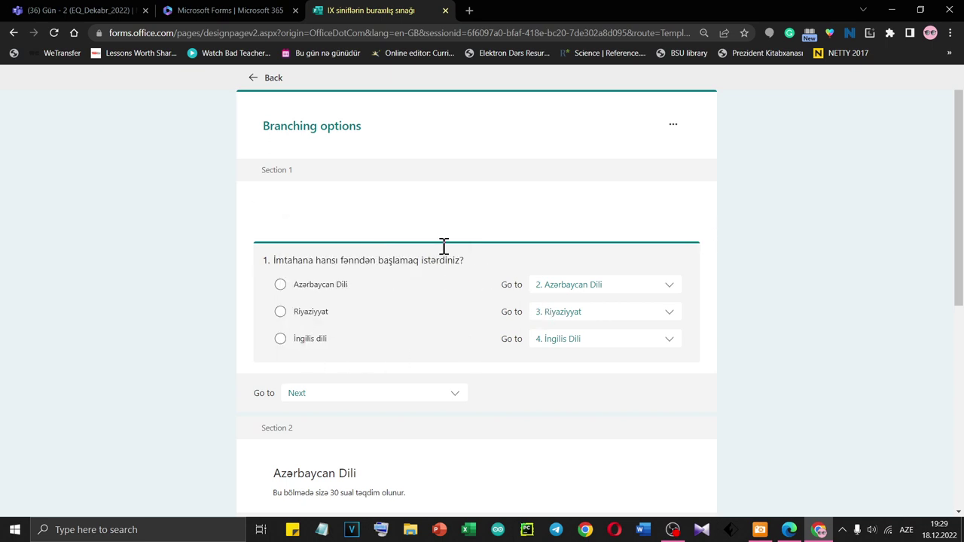
left_click(254, 80)
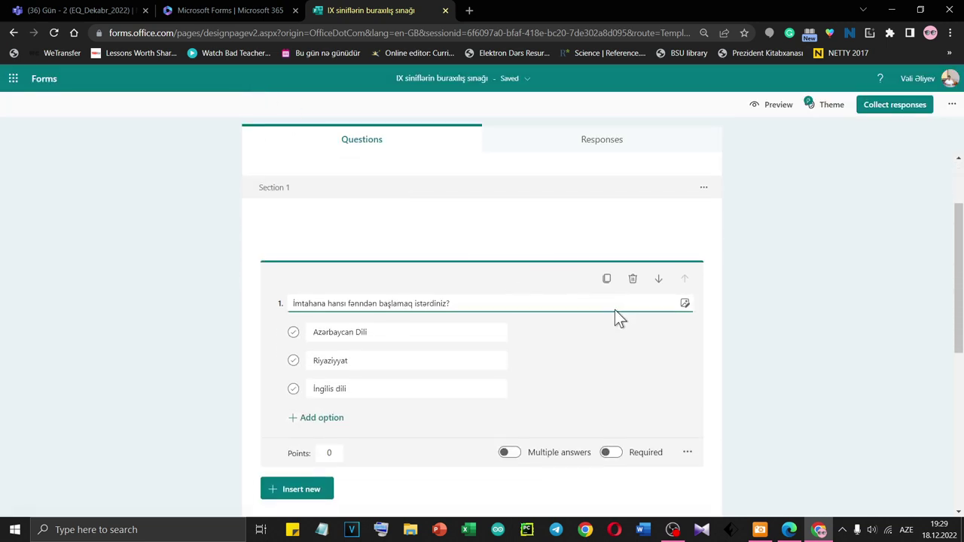
Apply the suggested purple lavender-field theme to the quiz after trying the cloudy-sky one.
left_click(825, 112)
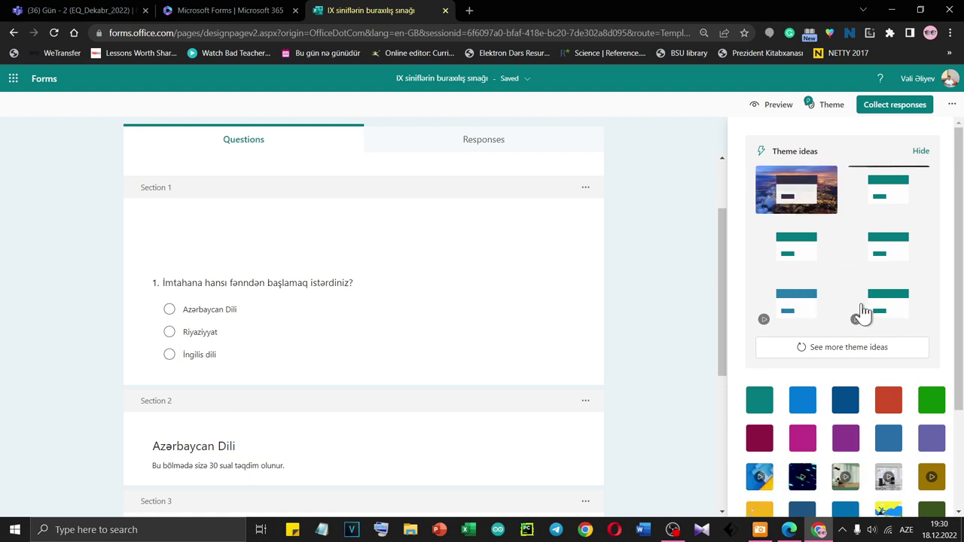
left_click(800, 316)
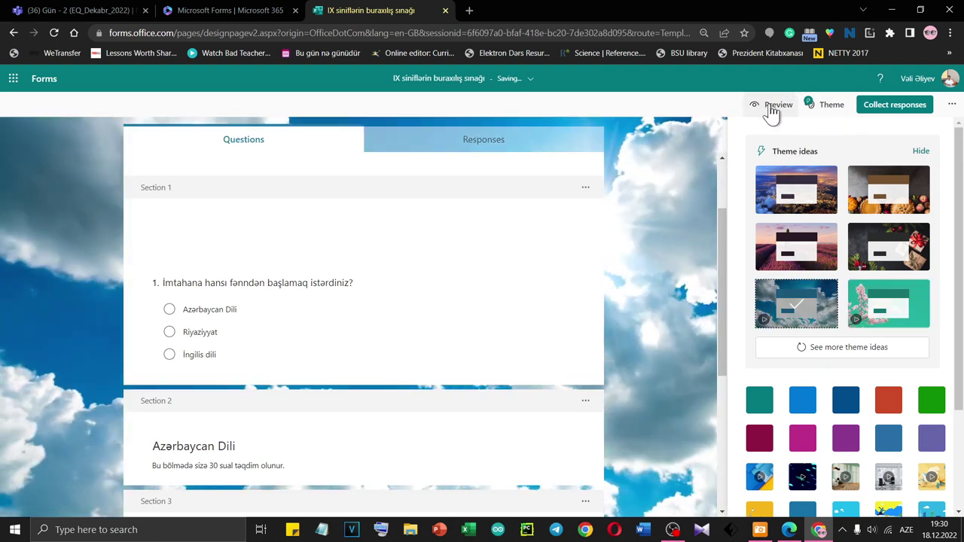
left_click(810, 239)
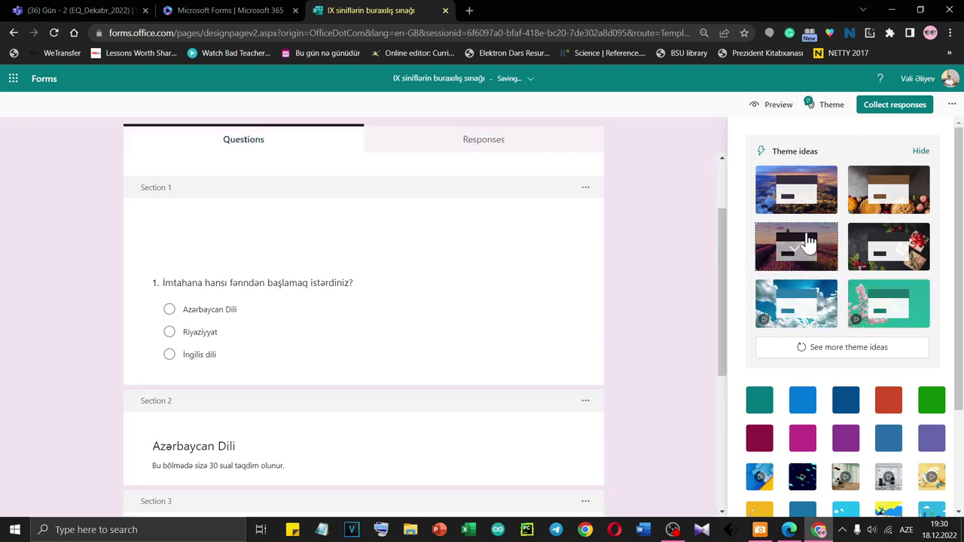
Preview the quiz in the mobile and computer layouts, checking the starting-subject question at 100% zoom.
left_click(775, 106)
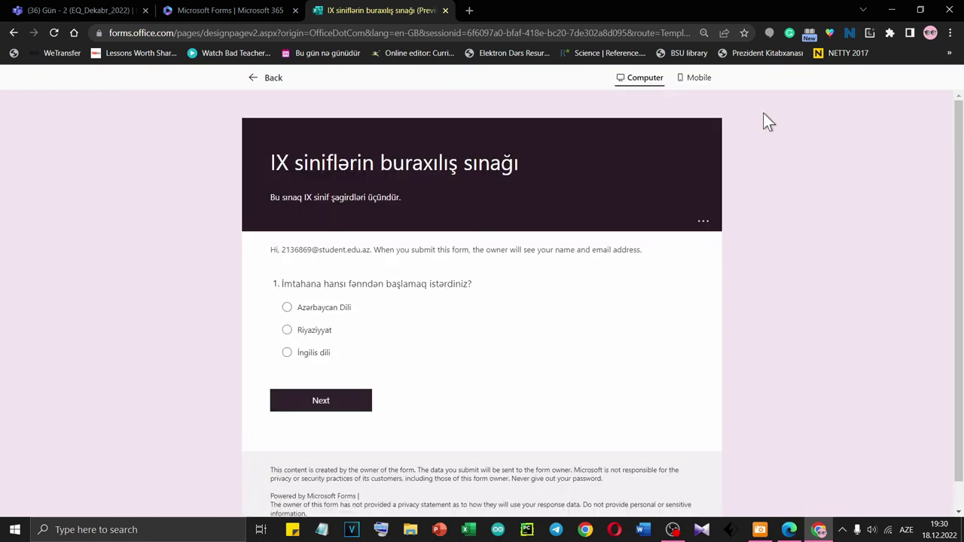
key("ctrl+plus")
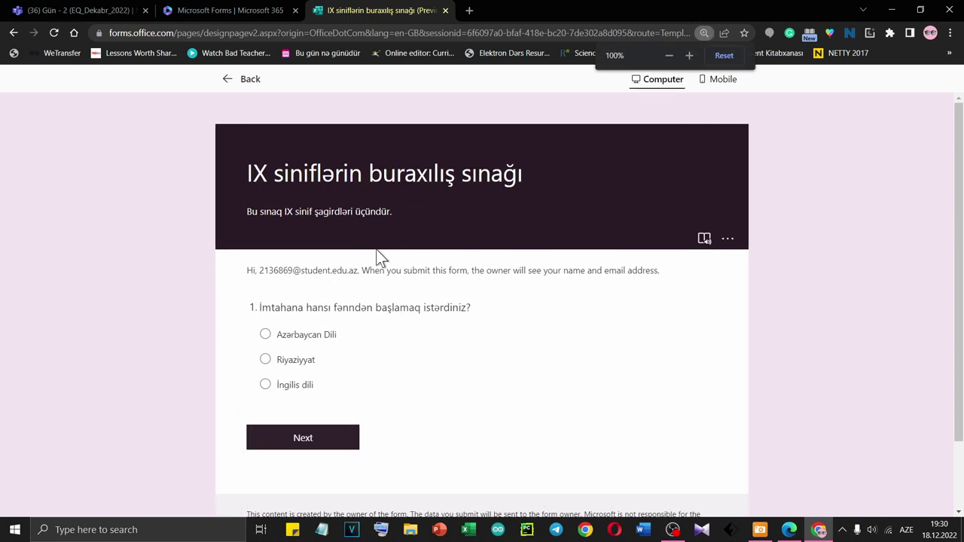
left_click(724, 79)
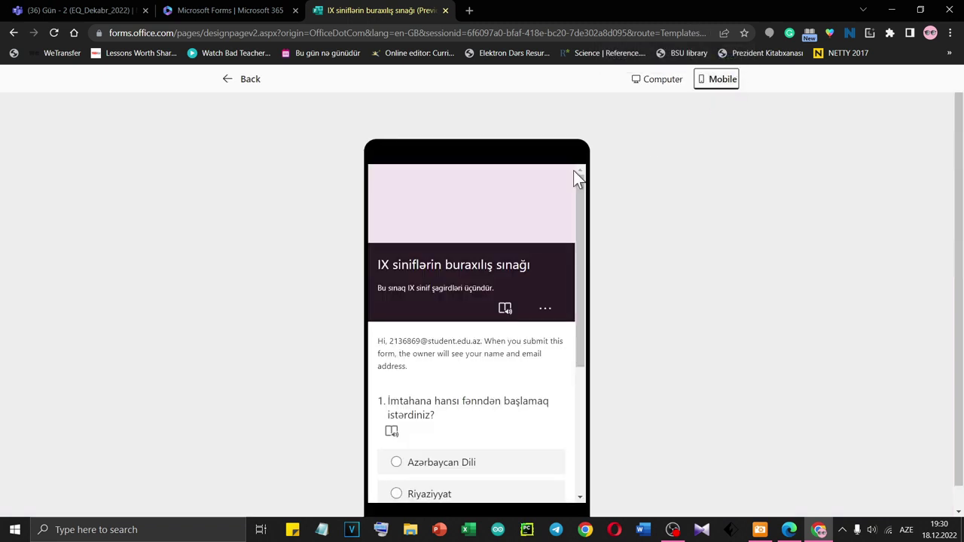
left_click(658, 81)
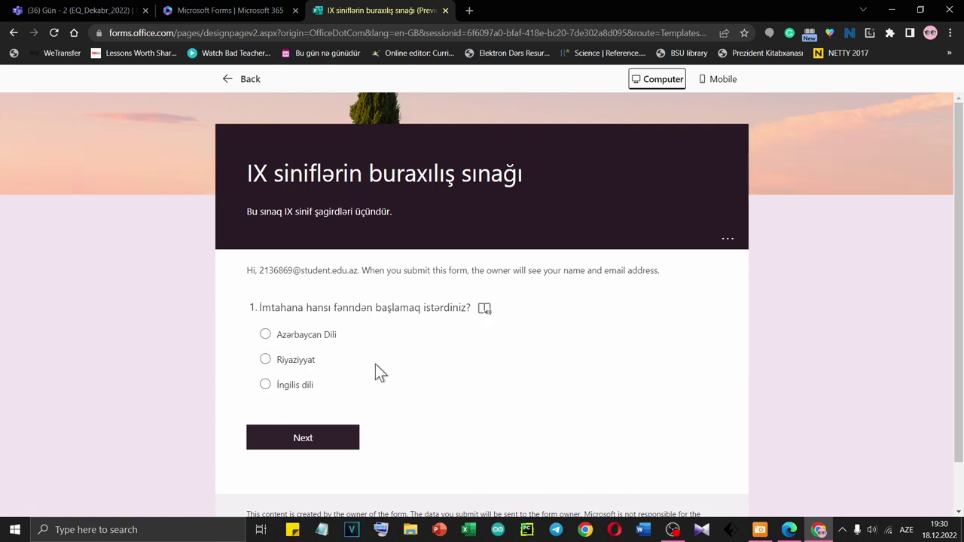
scroll(377, 368, "down", 1)
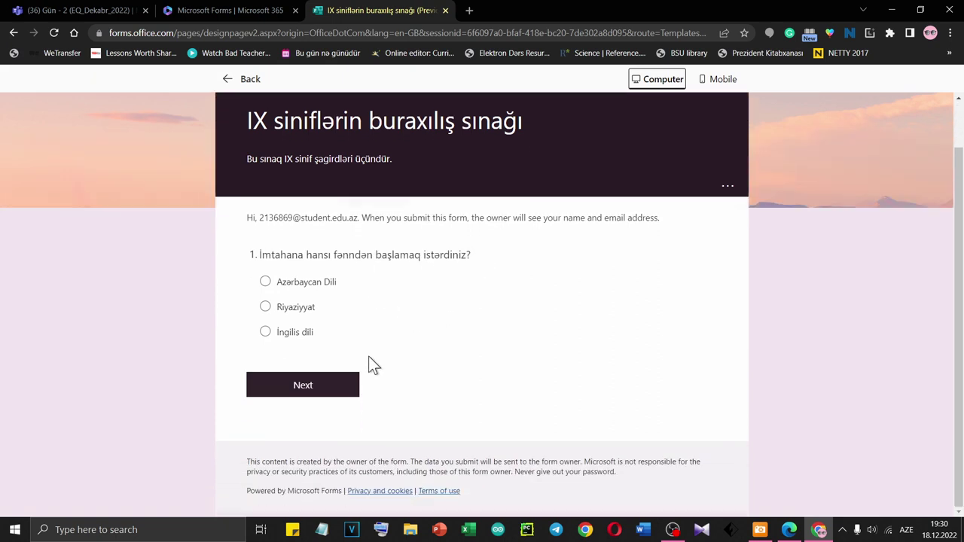
Test the branching in the preview with the answers Azərbaycan Dili, İngilis dili and Riyaziyyat, then return to the quiz editor.
left_click(266, 283)
left_click(317, 388)
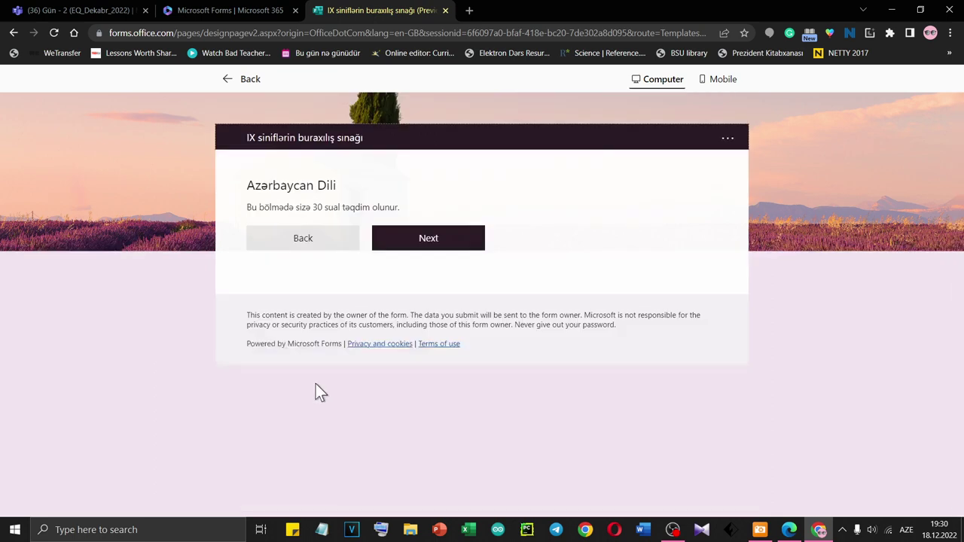
left_click(326, 243)
left_click(277, 388)
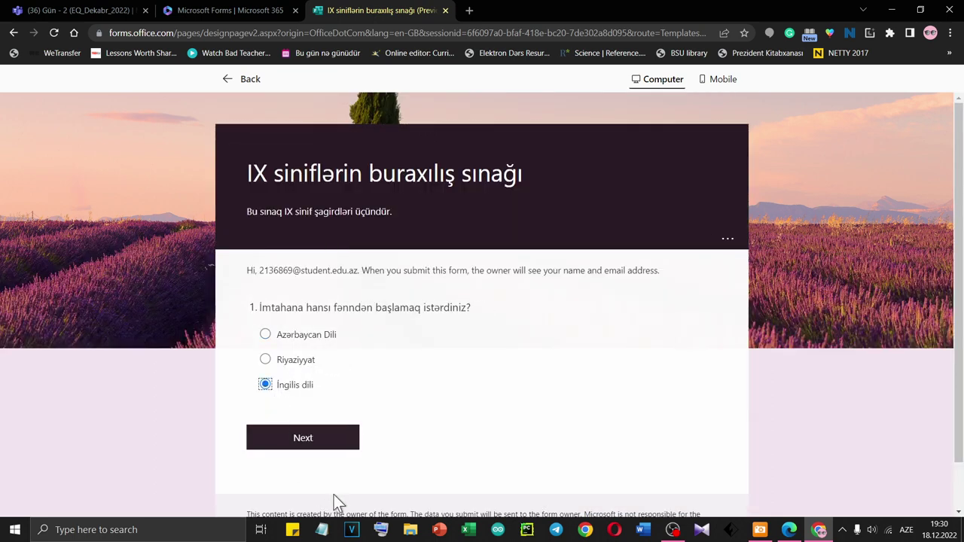
left_click(318, 443)
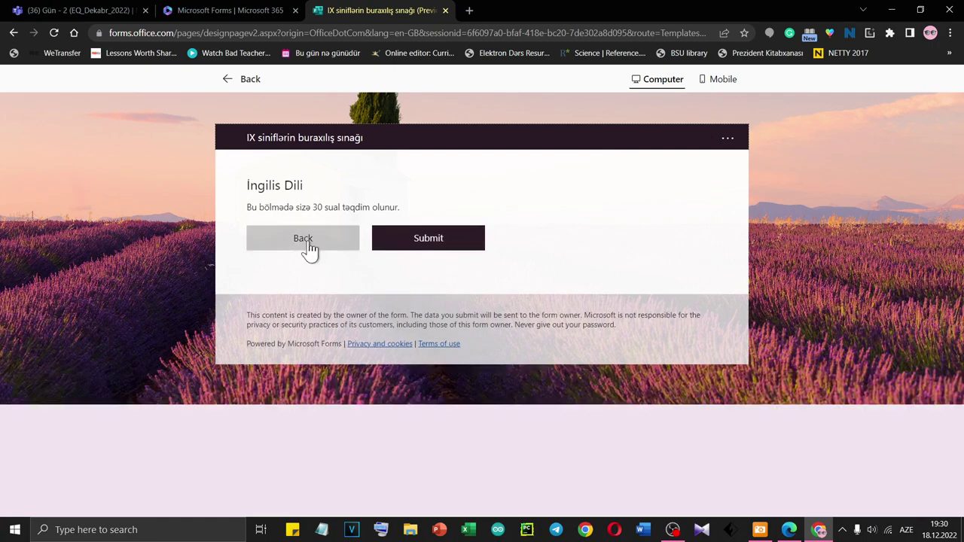
left_click(309, 239)
left_click(268, 361)
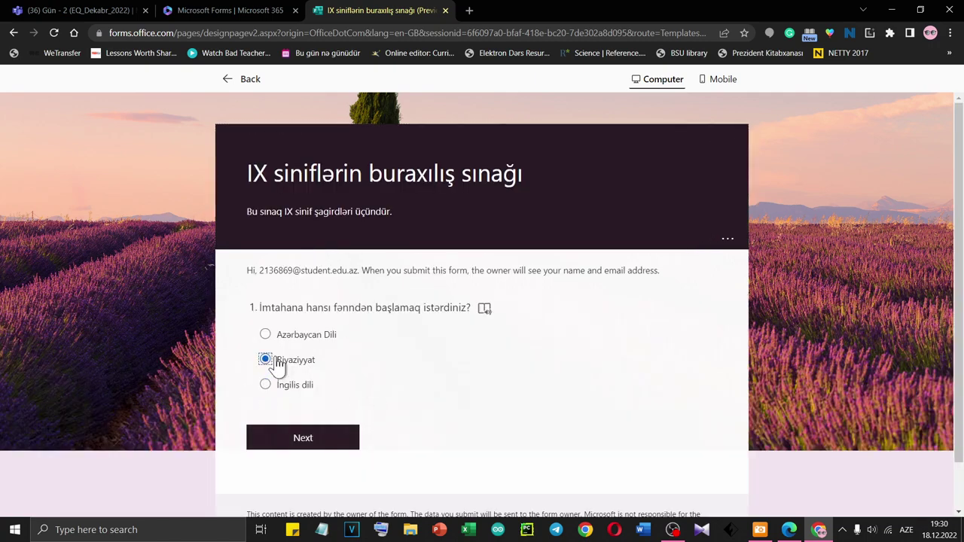
left_click(305, 439)
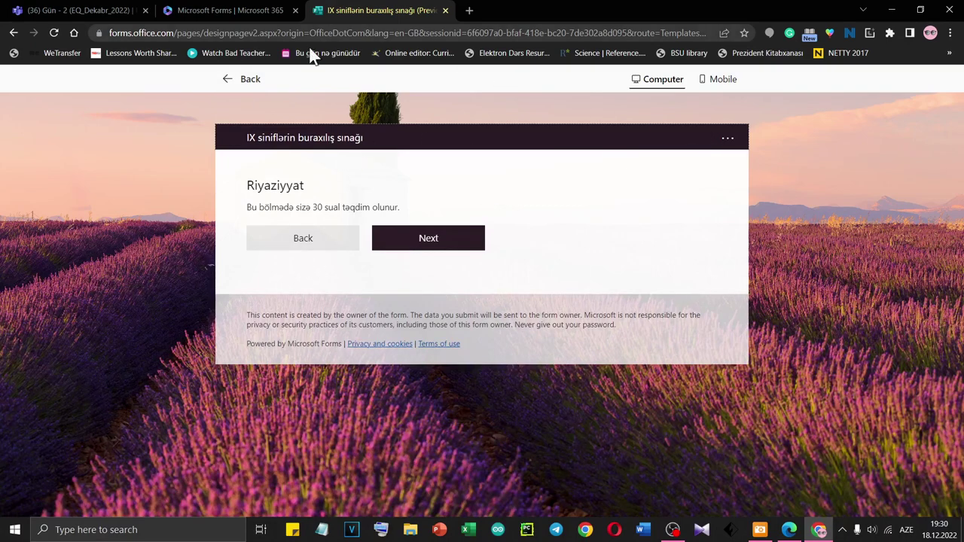
left_click(230, 80)
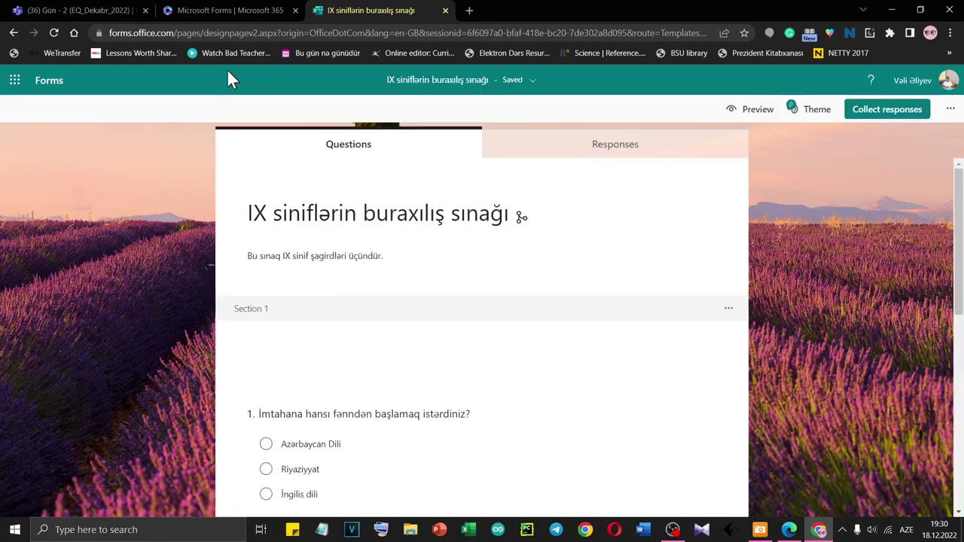
Review the quiz's subject sections and examine the question types that can be inserted in the Azərbaycan Dili section.
scroll(393, 436, "down", 4)
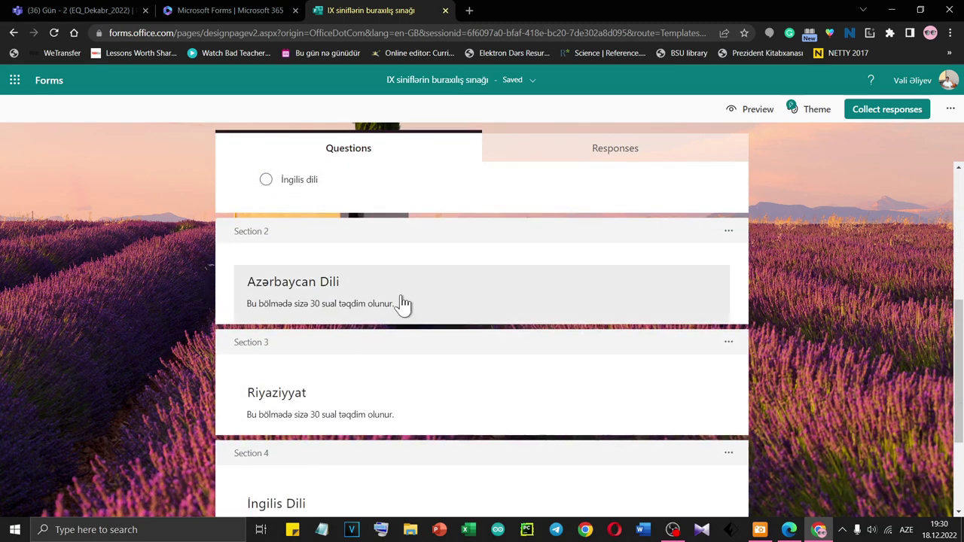
left_click(404, 302)
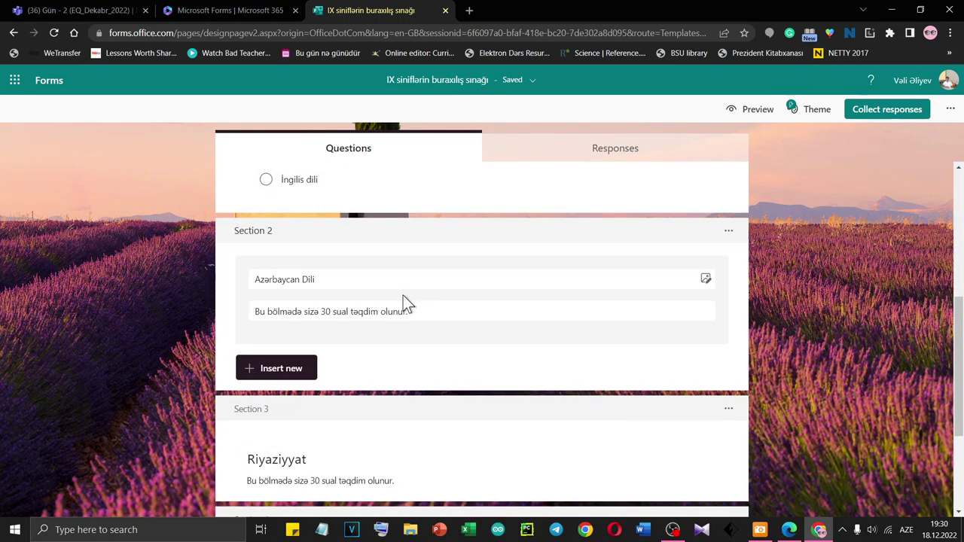
left_click(277, 369)
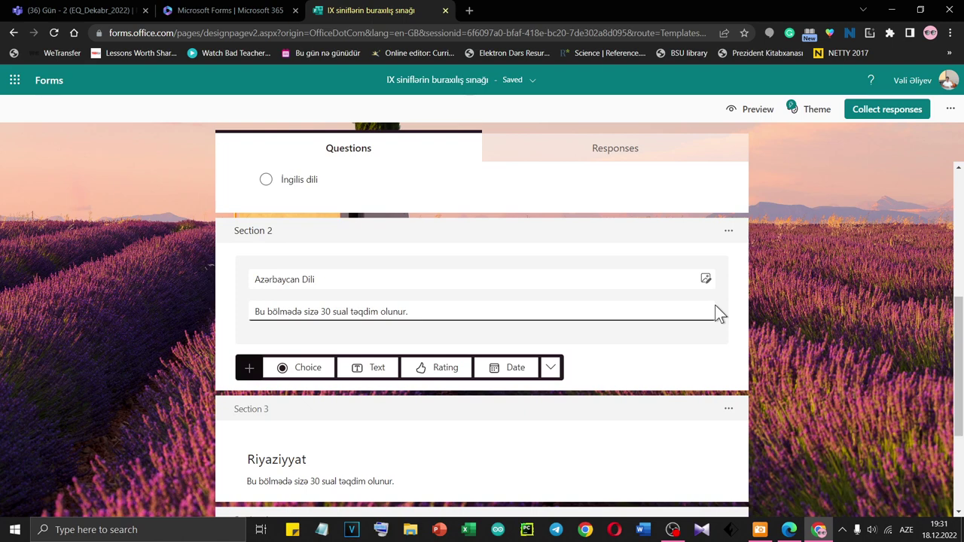
left_click(734, 273)
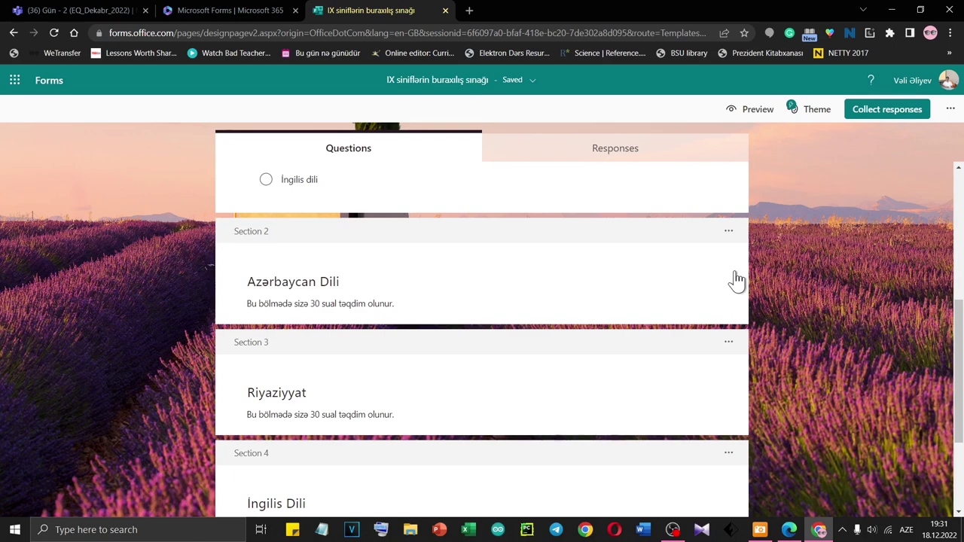
scroll(736, 279, "down", 2)
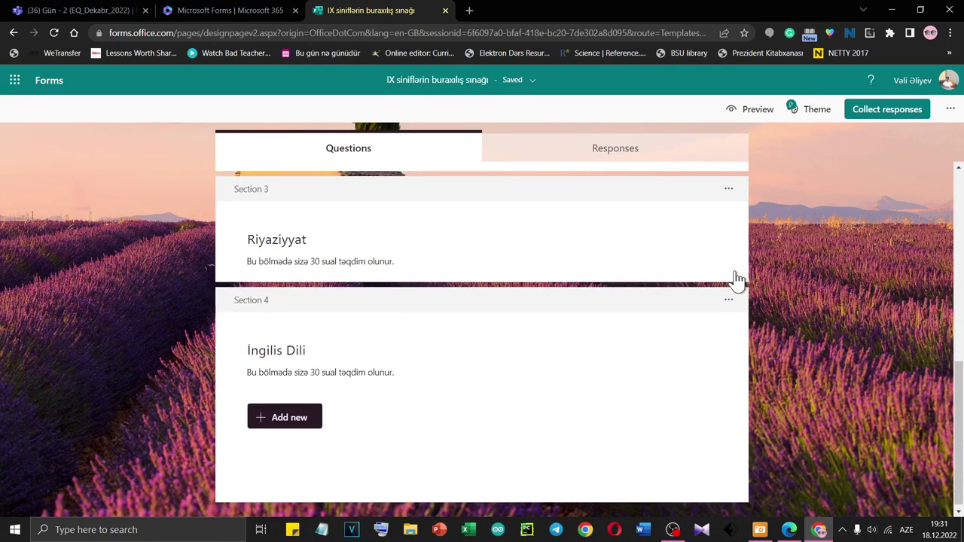
scroll(736, 280, "up", 2)
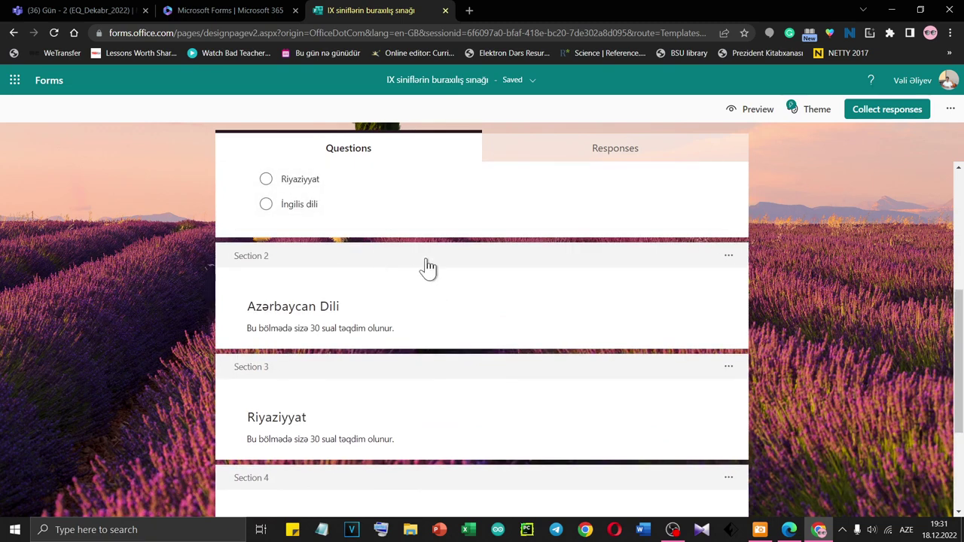
scroll(456, 252, "up", 2)
scroll(459, 247, "up", 2)
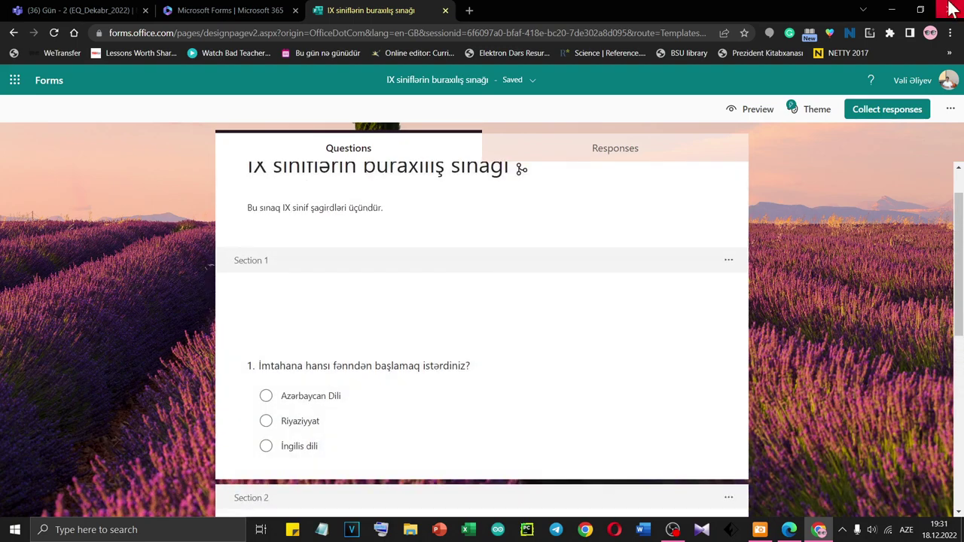
Switch to the kimya browser profile and open Google Forms there.
left_click(930, 33)
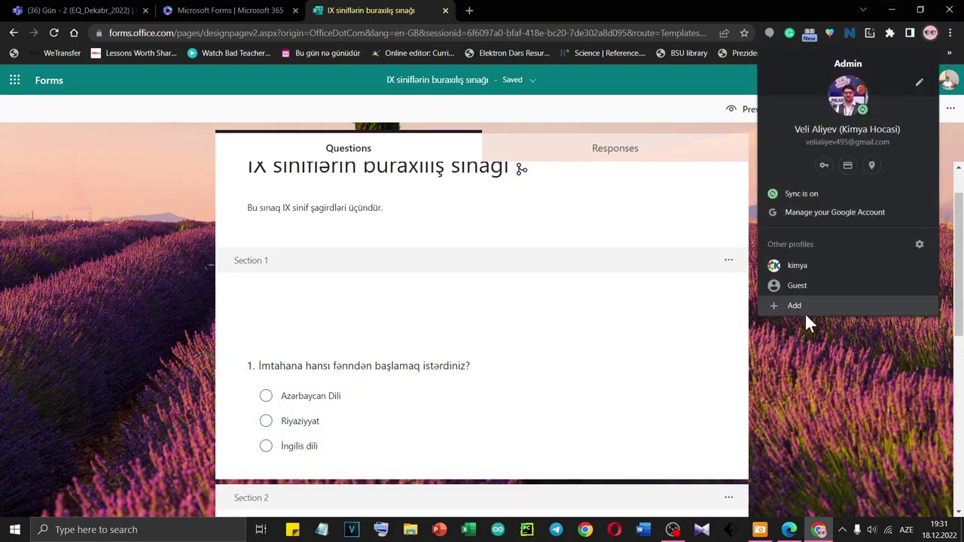
left_click(808, 265)
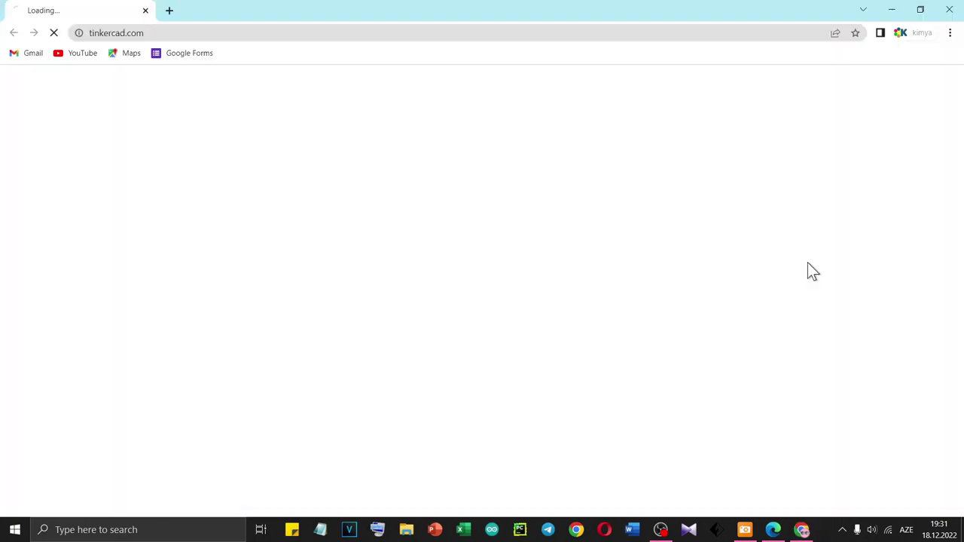
left_click(244, 33)
type("fo")
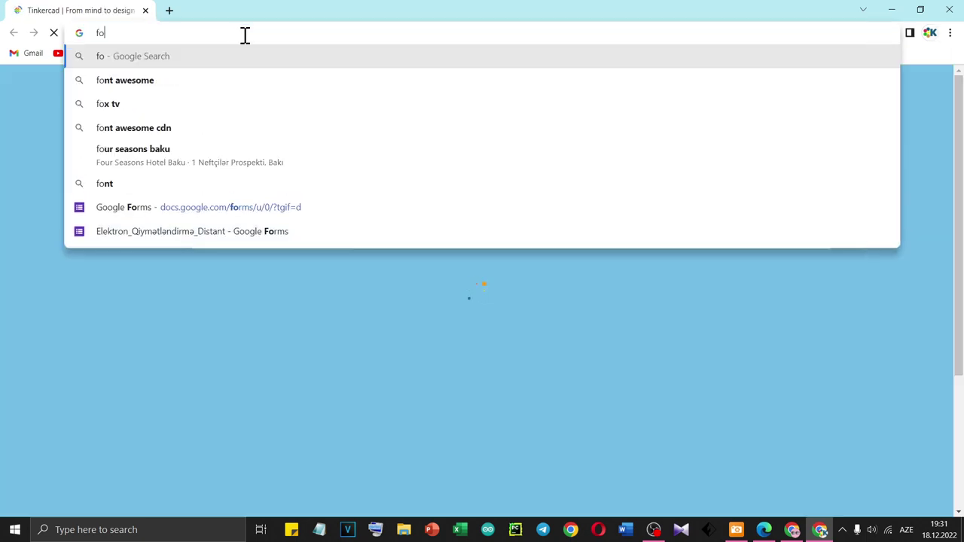
key("Down")
key("Down")
key("Down")
key("Down")
key("Down")
key("Down")
key("Return")
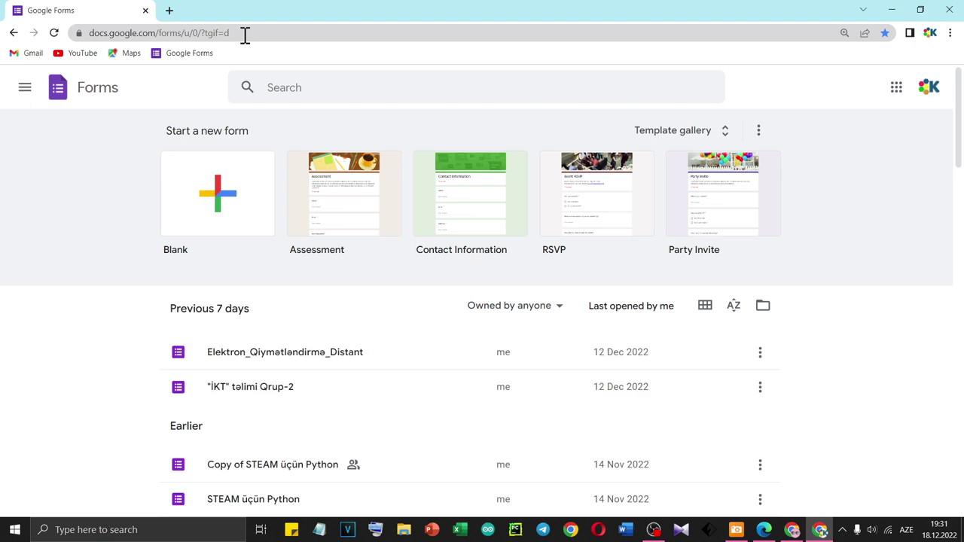
Create a blank form and give it the bold title "IX sinif buraxılış sınağı".
left_click(204, 195)
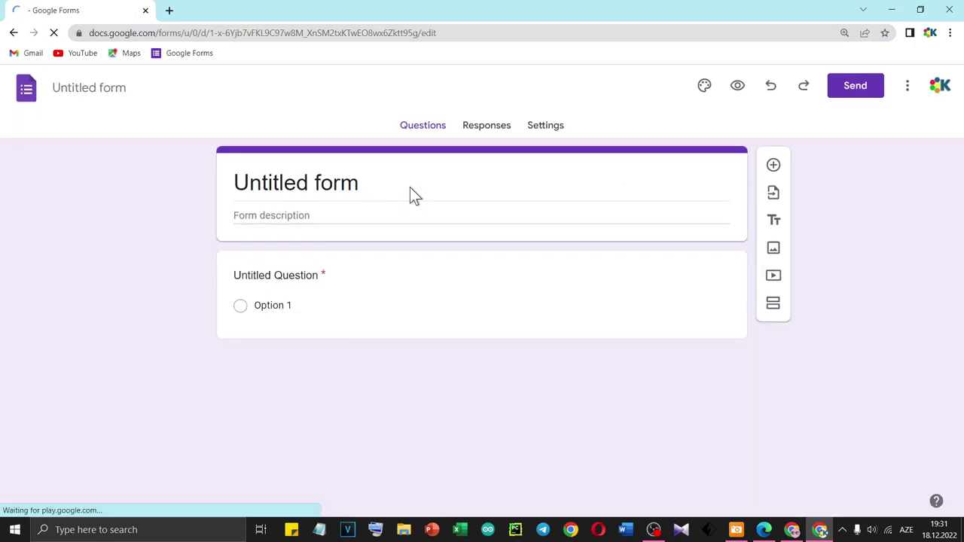
left_click(352, 182)
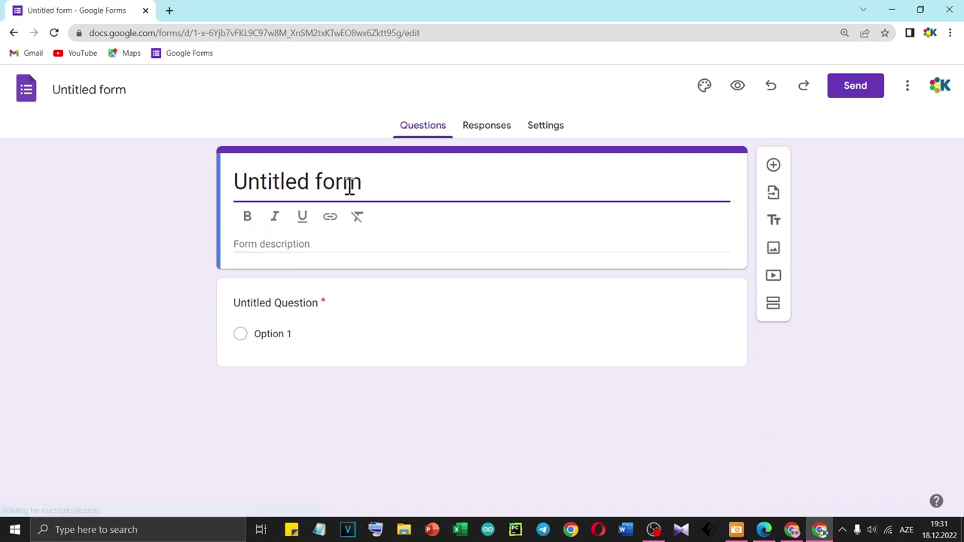
triple_click(350, 192)
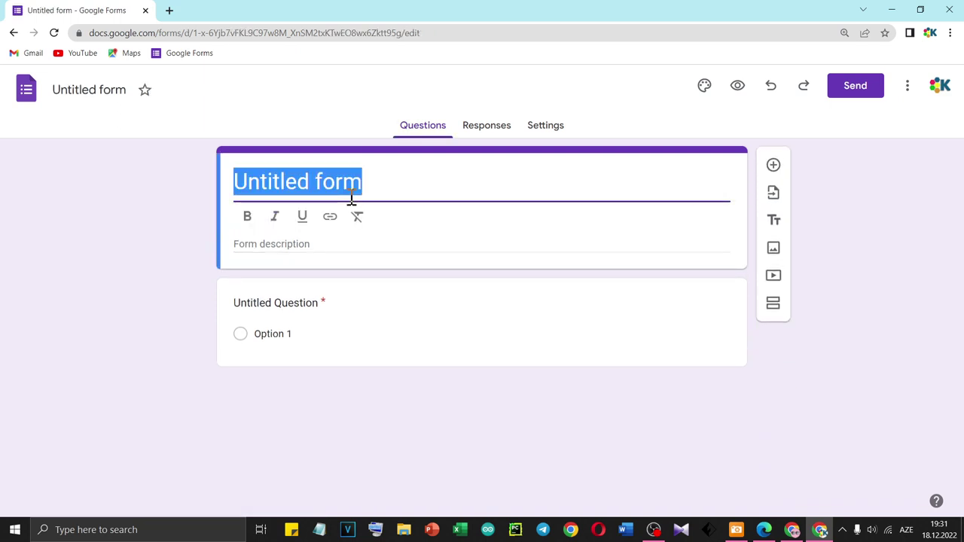
type("IC")
key("BackSpace")
type("X ")
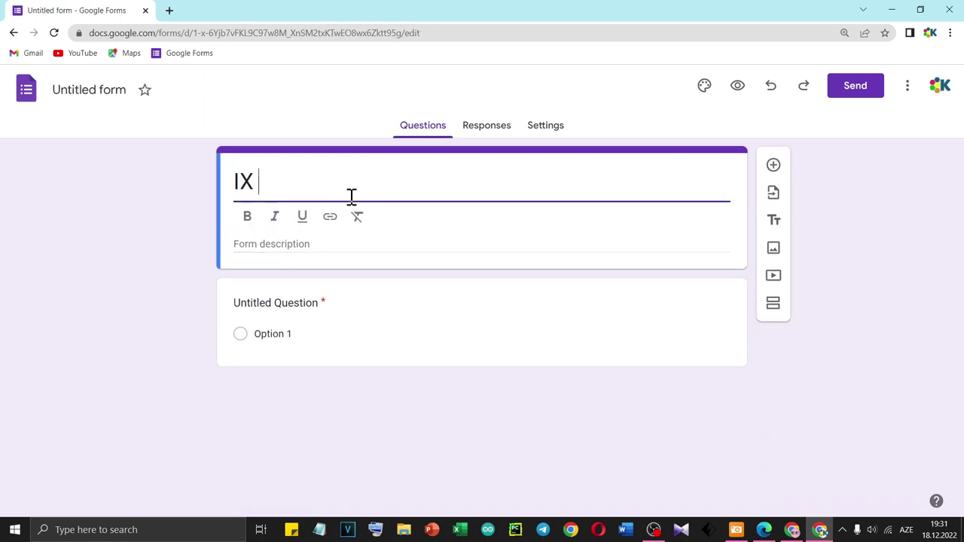
type("sinif bu")
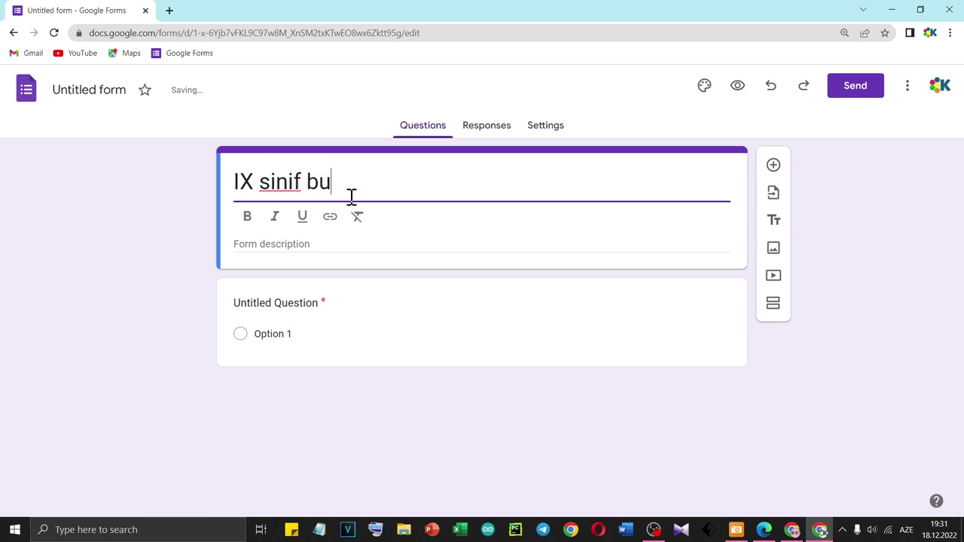
type("raxılış sı")
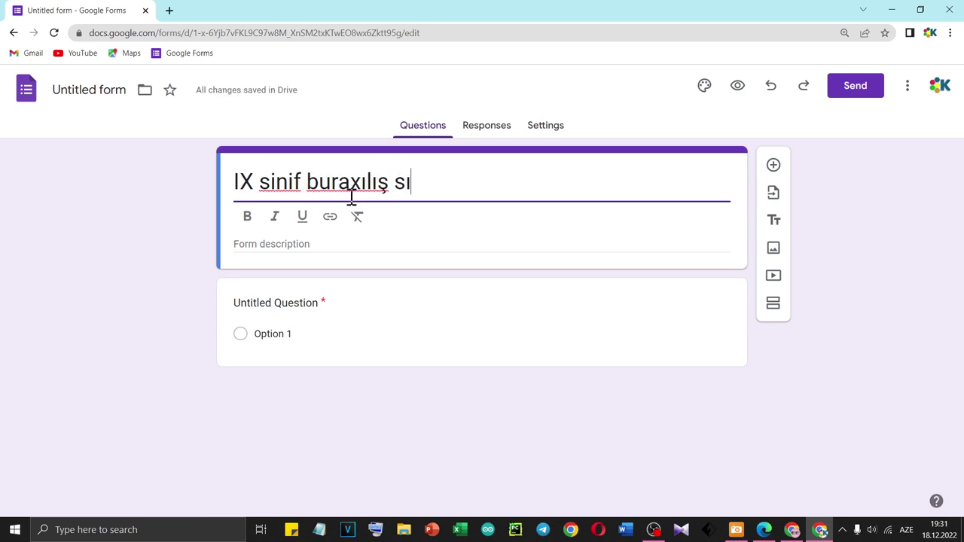
type("nağı")
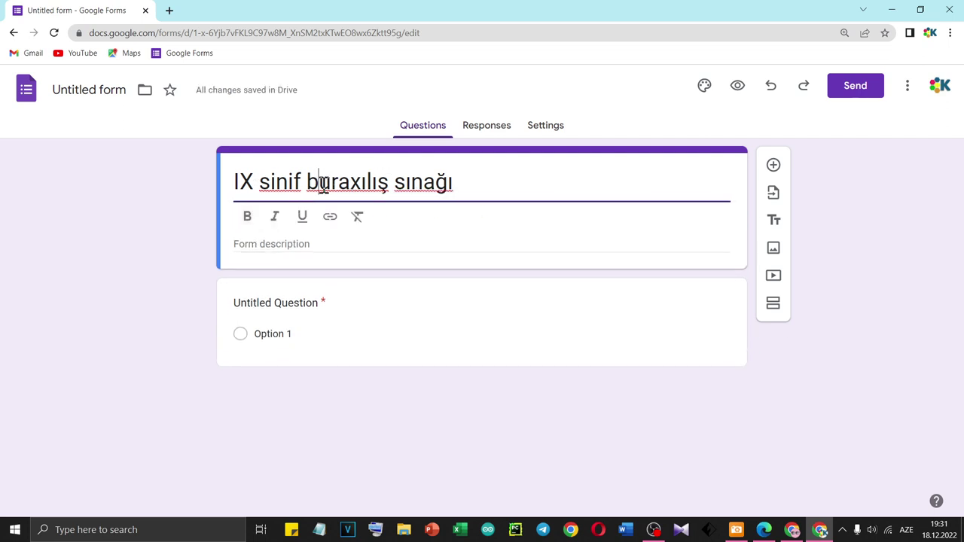
triple_click(323, 181)
left_click(247, 219)
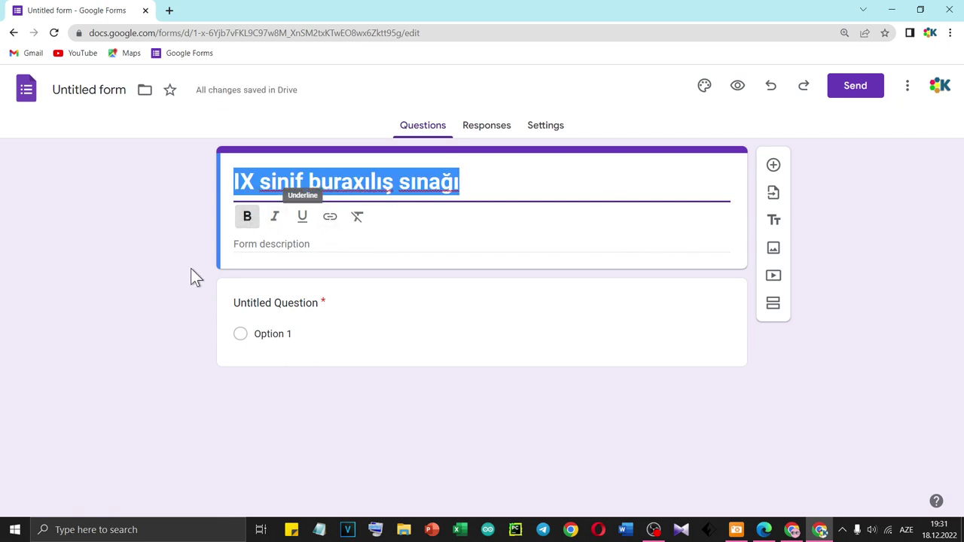
Enter the form description "Bu sınaq IX sinif şagirdləri üçün nəzərdə tutulub.".
left_click(293, 244)
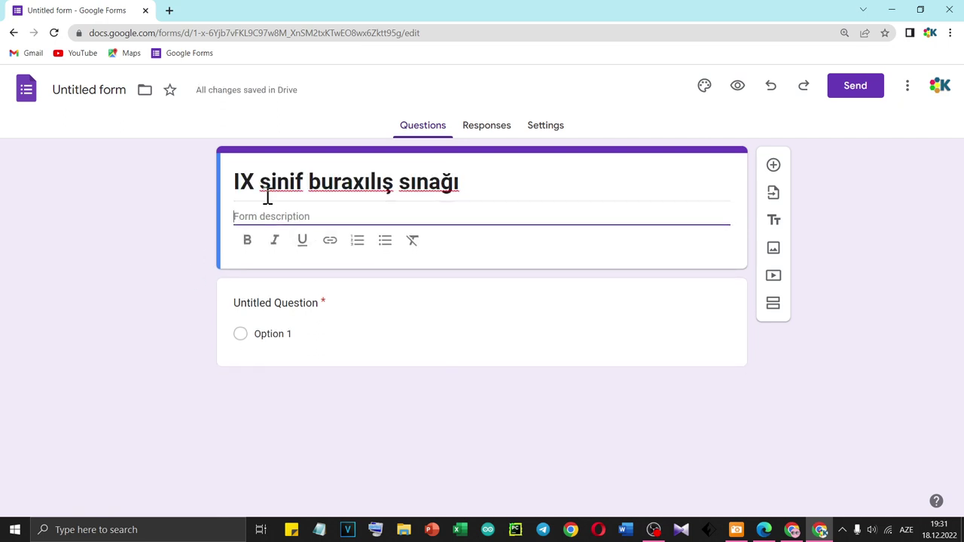
type("Bu sınaq IX sinif")
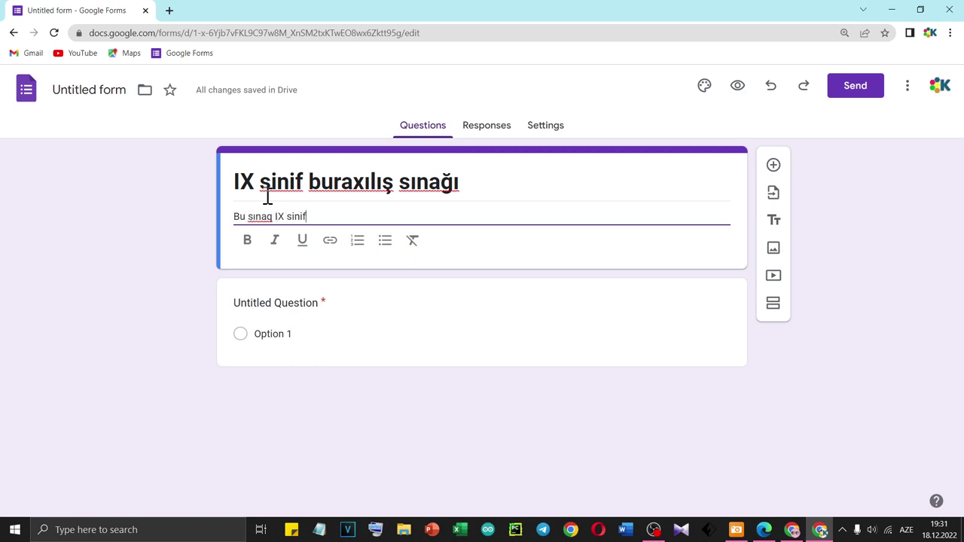
type(" şagirdləri üçün nəzərdə tutulub.")
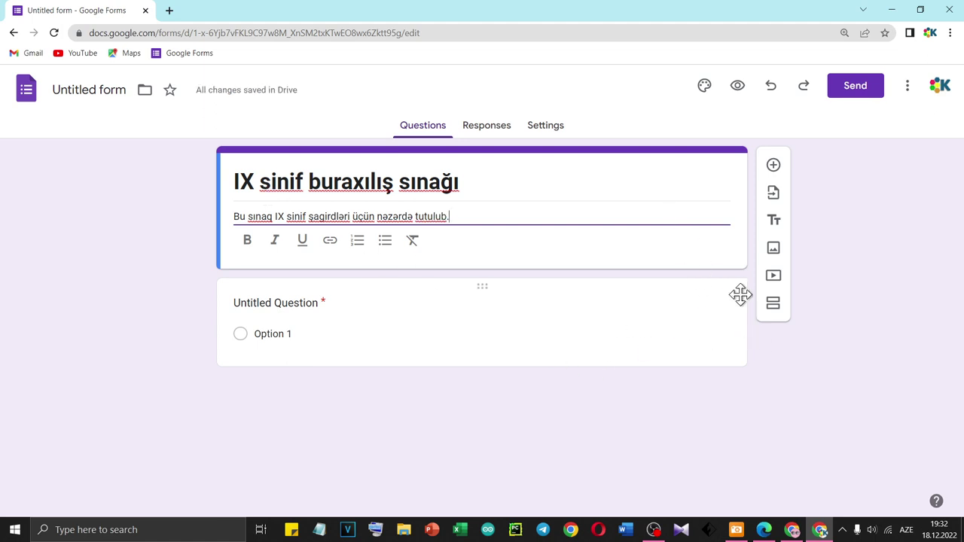
Add a section after the untitled question and give it the bold title "Azərbaycan Dili".
left_click(706, 328)
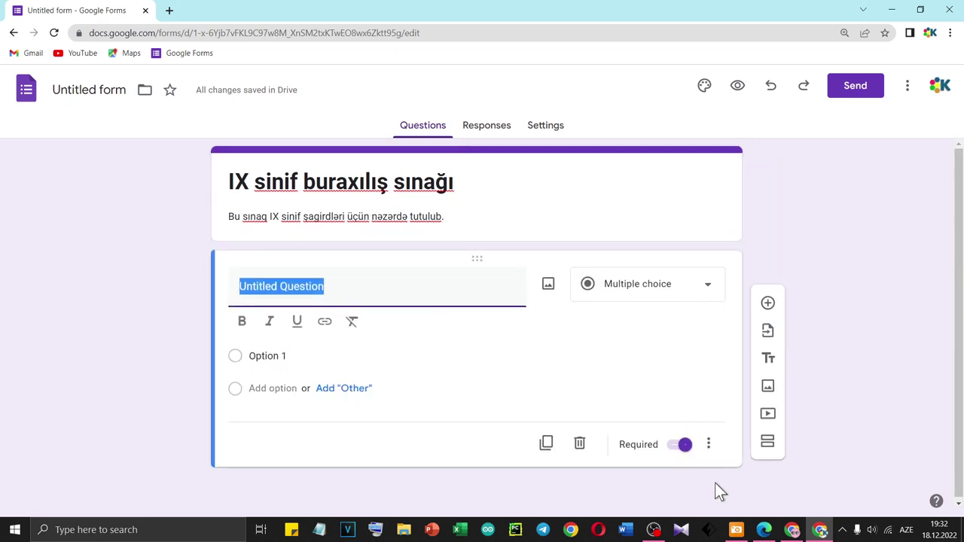
left_click(766, 443)
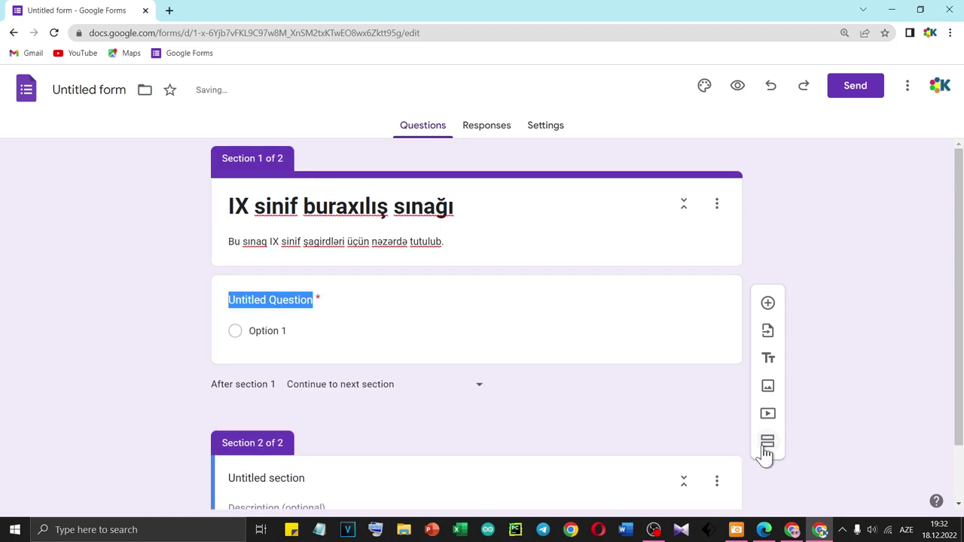
scroll(738, 444, "down", 1)
left_click(278, 416)
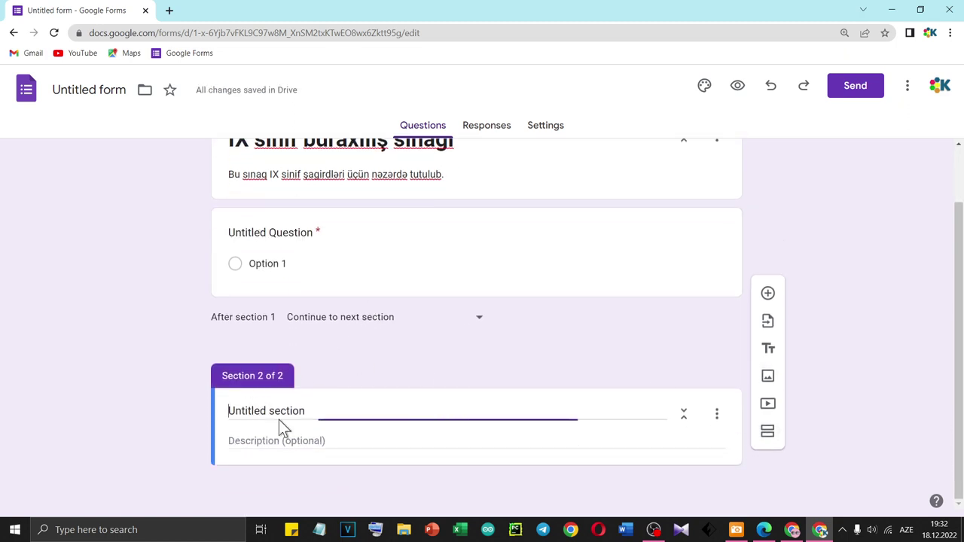
triple_click(293, 410)
type("A")
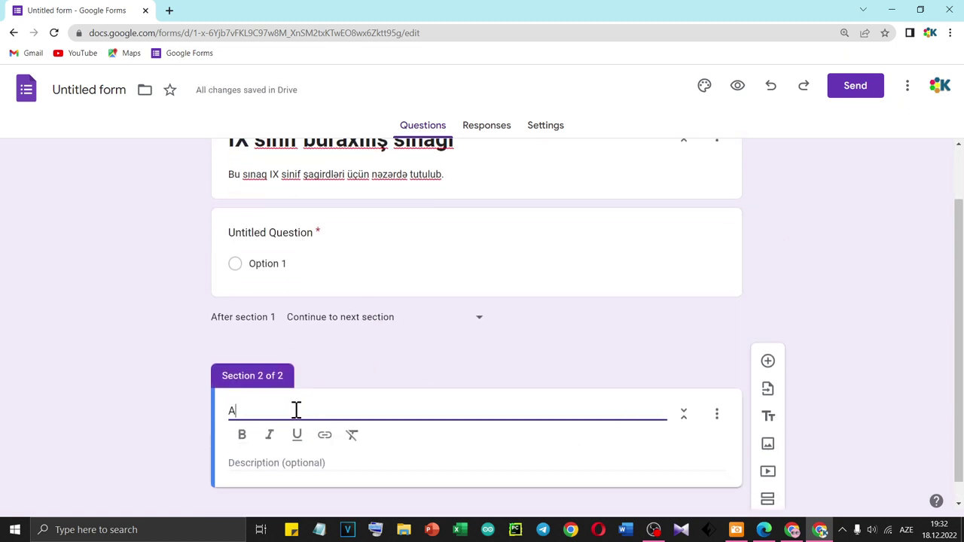
type("zərbaycan Dili")
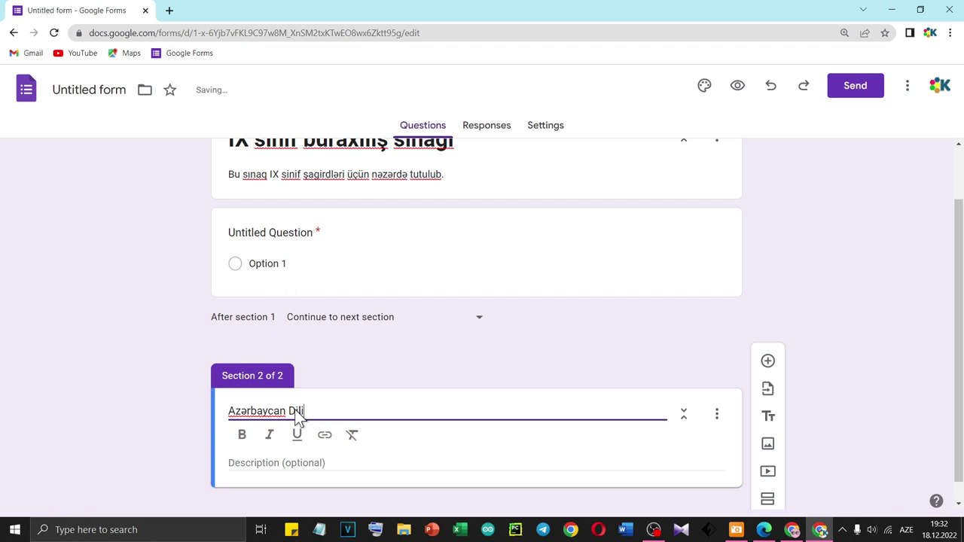
left_click_drag(295, 413, 219, 468)
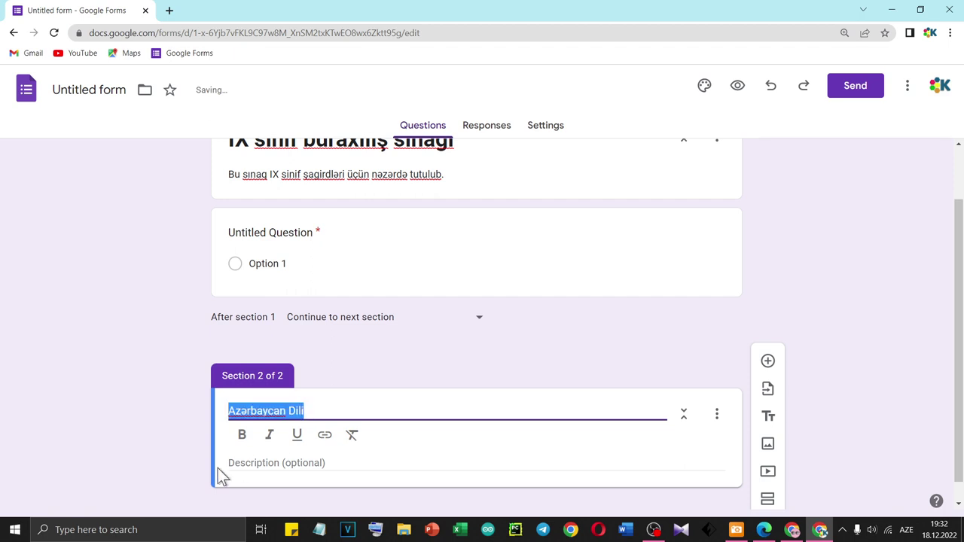
left_click(242, 435)
Give the "Azərbaycan Dili" section the italic description "Bu bölmədə sizə 30 sual təqdim olunur.".
left_click(296, 466)
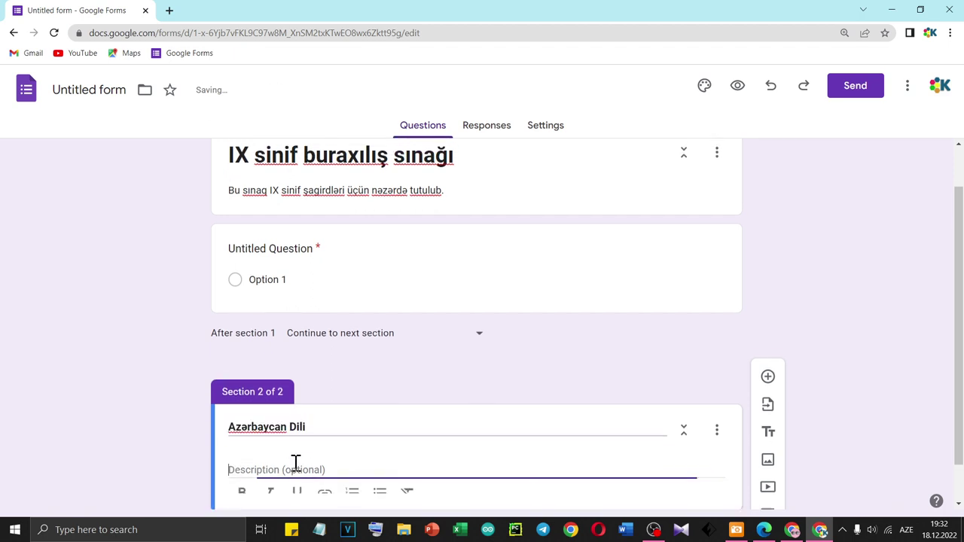
type("Bu bölmədə sizə 30 sual təqdim olunur.")
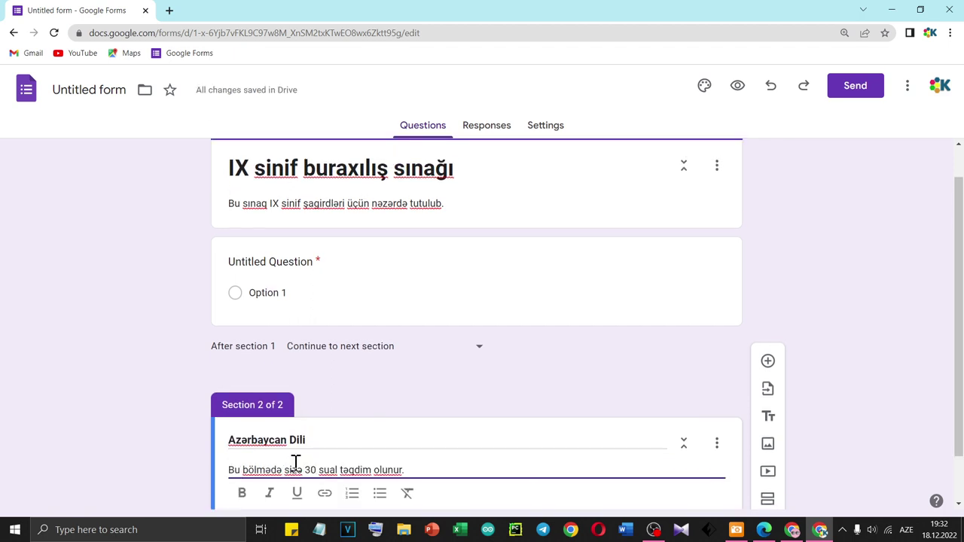
scroll(294, 457, "down", 1)
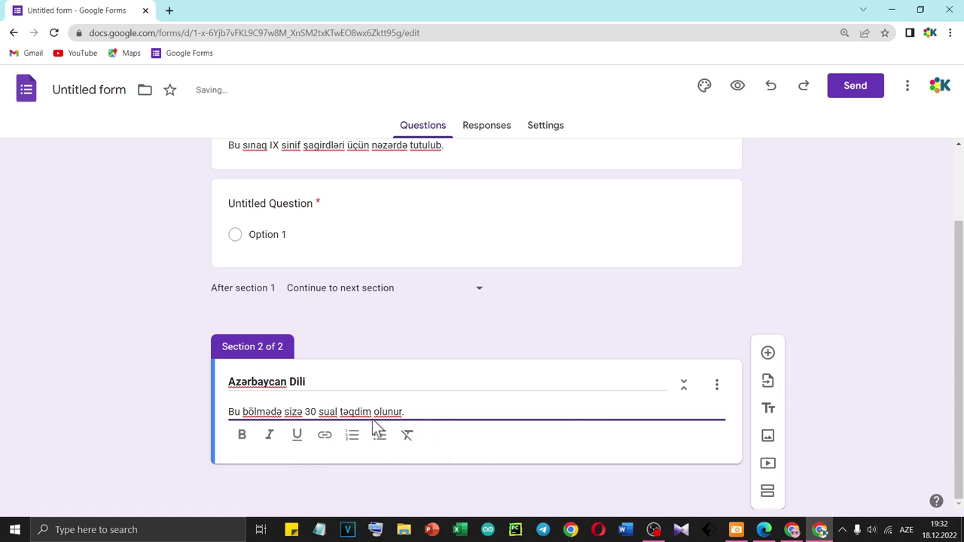
key("ctrl+a")
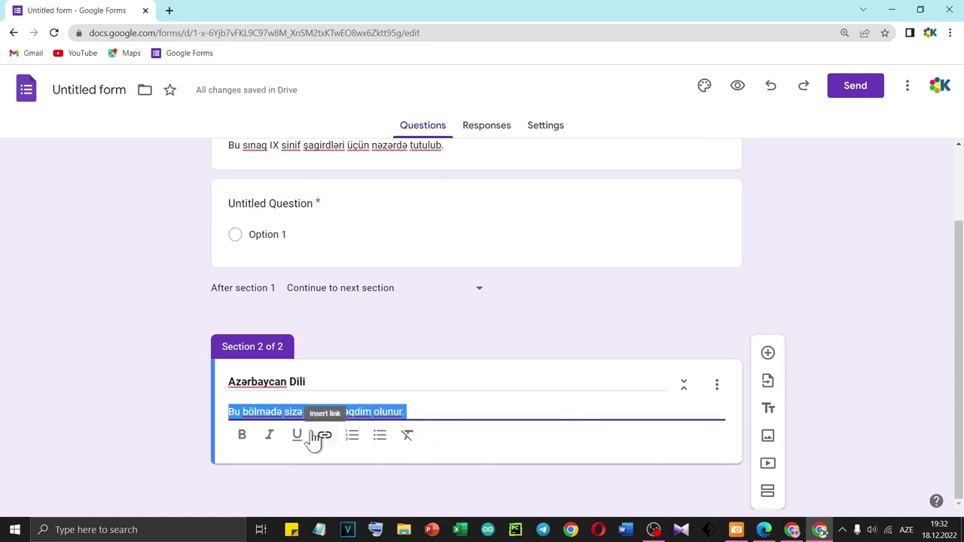
left_click(269, 438)
left_click(536, 374)
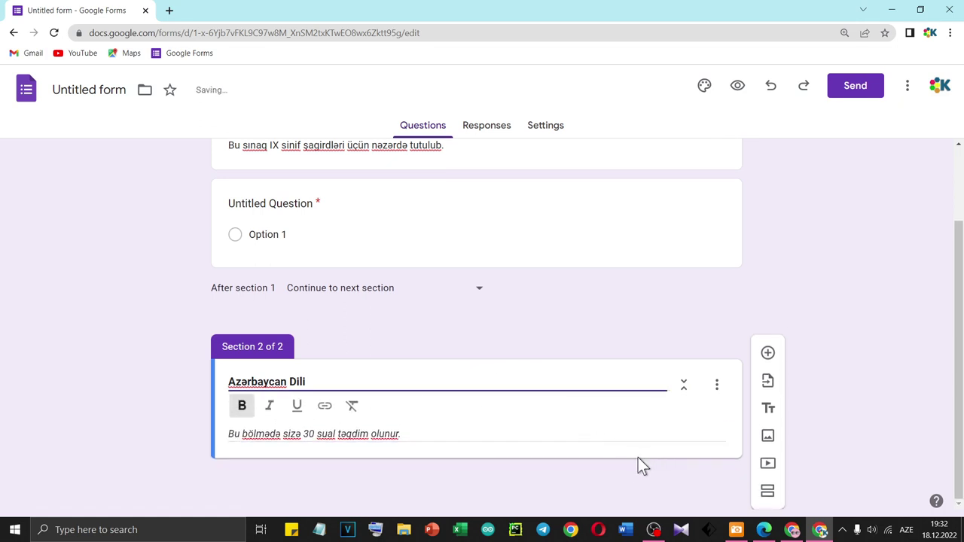
Add a third section titled "Riyaziyyat" with the description "Bu bölmədə sizə 30 sual təqdim olunur.".
left_click(767, 491)
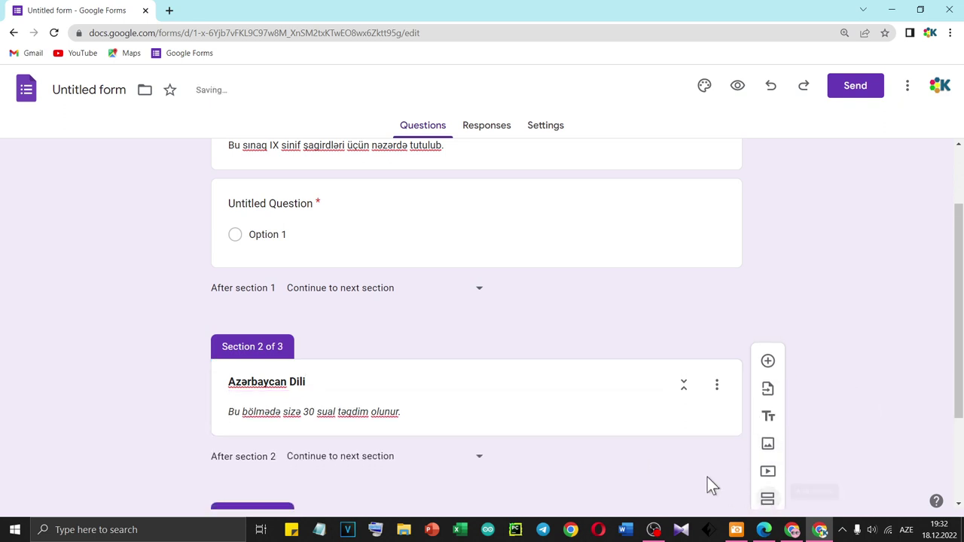
left_click(290, 395)
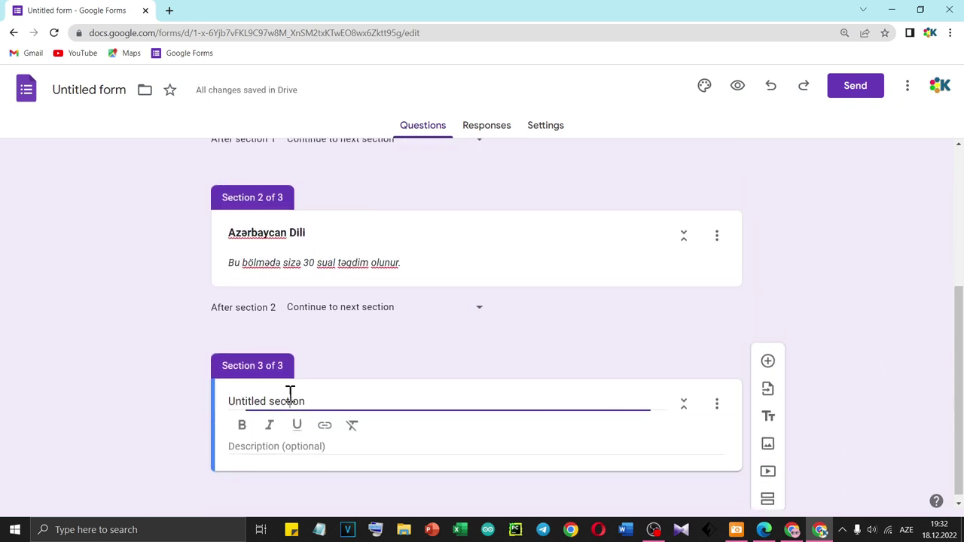
triple_click(290, 392)
type("Riyaziyyat")
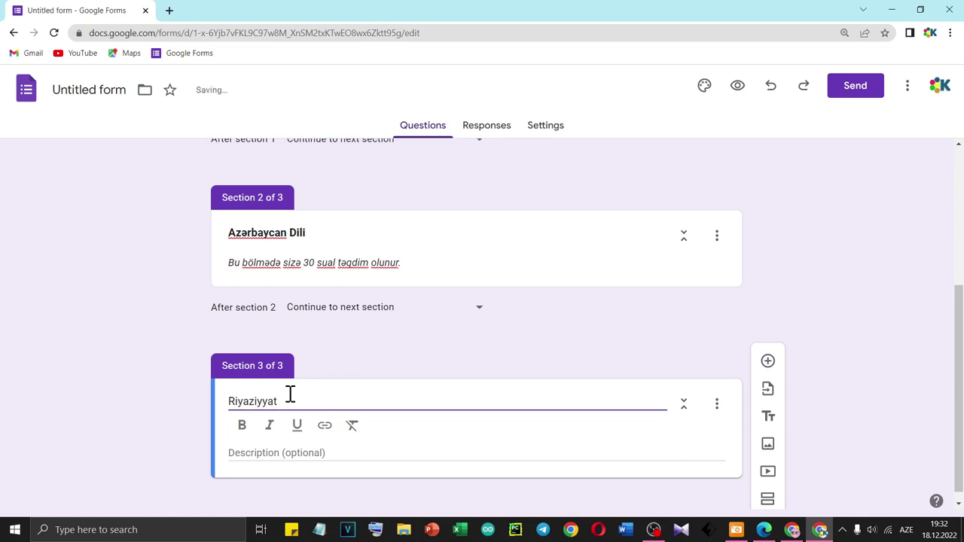
left_click(275, 454)
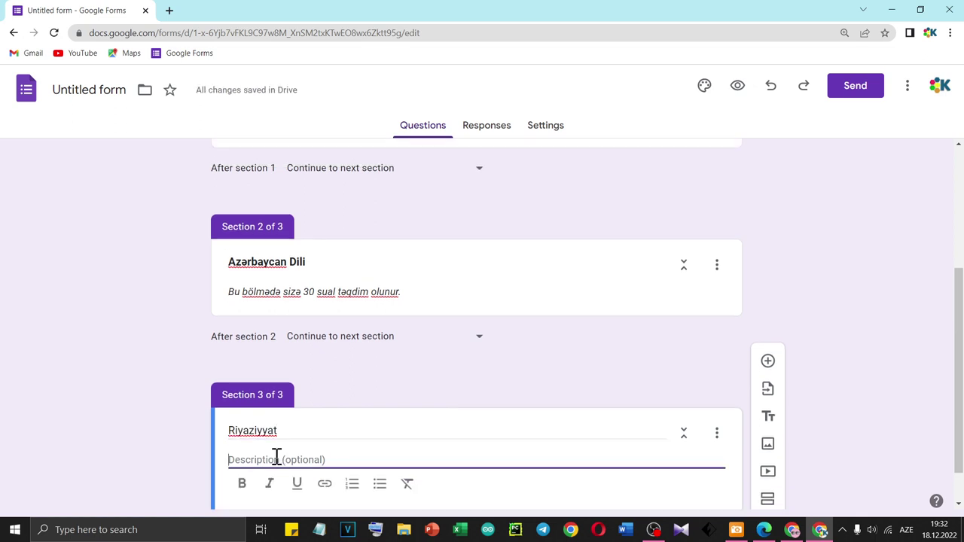
type("Bu bölmədə sizə 30 sual təqdim olunur.")
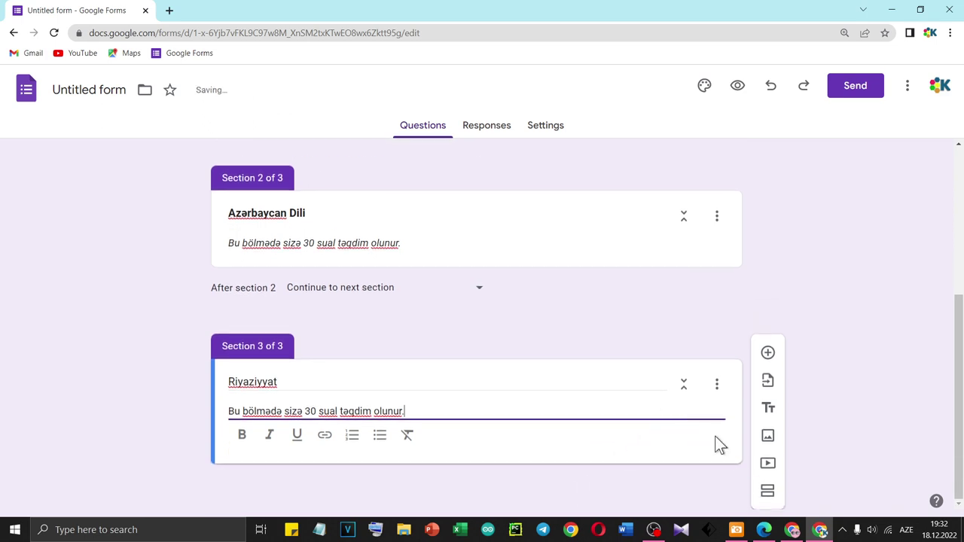
Add a fourth section titled "İngilis Dili" with the description "Bu bölmədə sizə 30 sual təqdim olunur.".
left_click(768, 498)
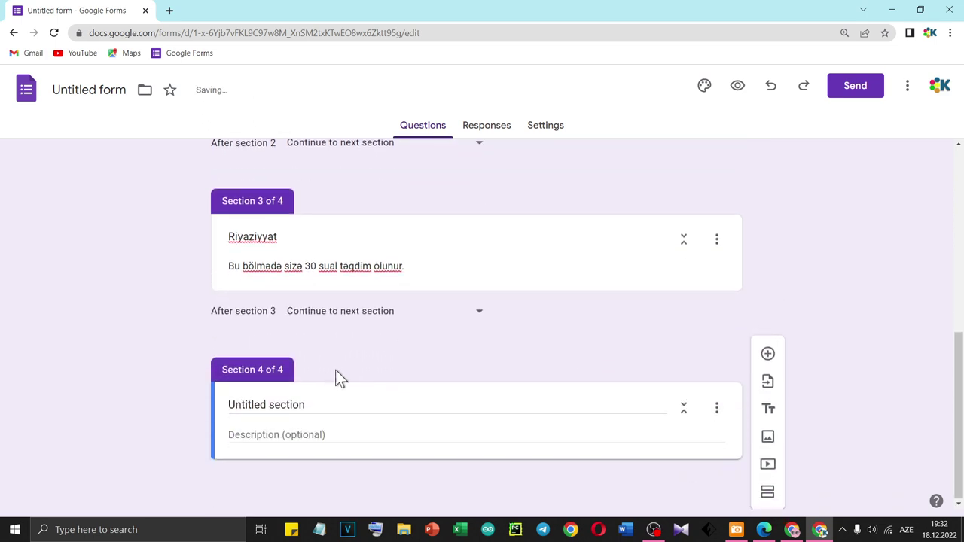
left_click(281, 387)
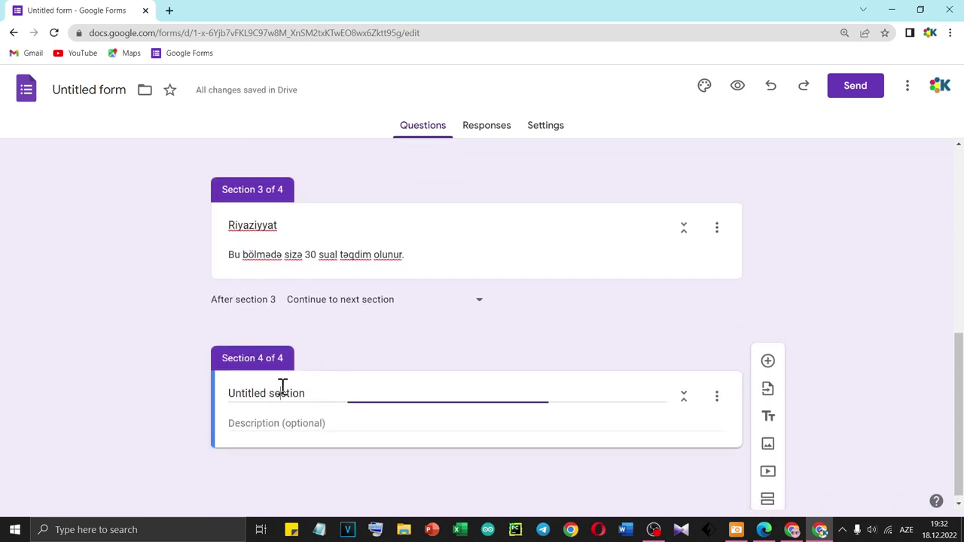
triple_click(281, 387)
type("İn")
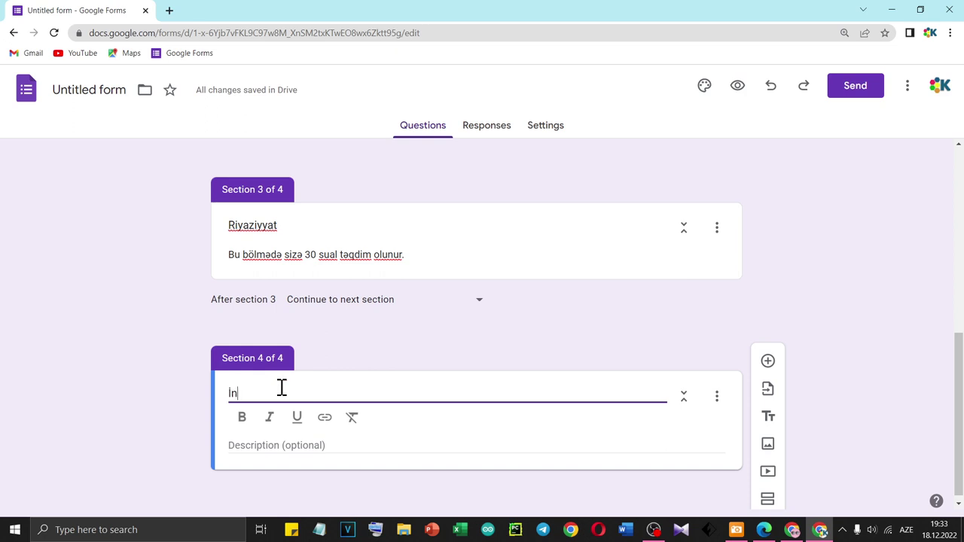
type("gildi")
key("BackSpace")
key("BackSpace")
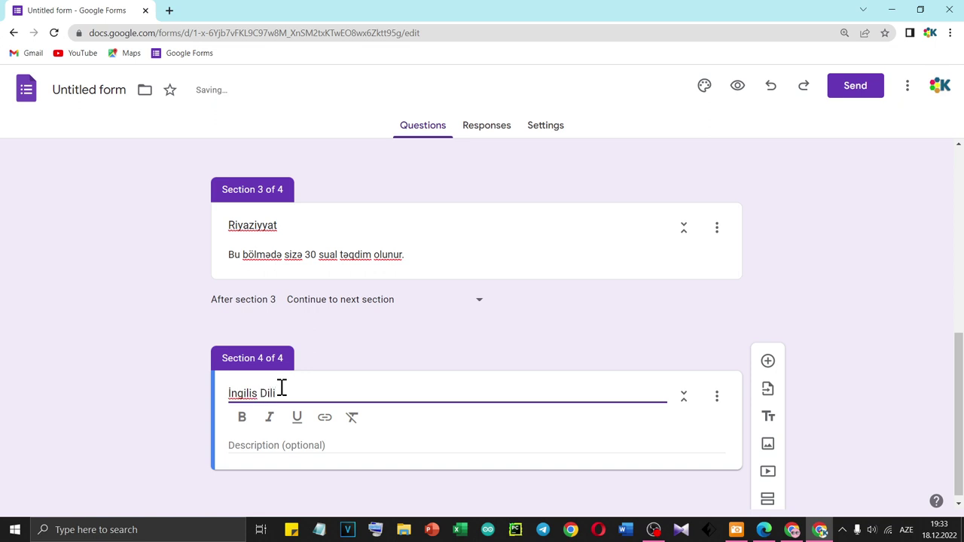
left_click(262, 449)
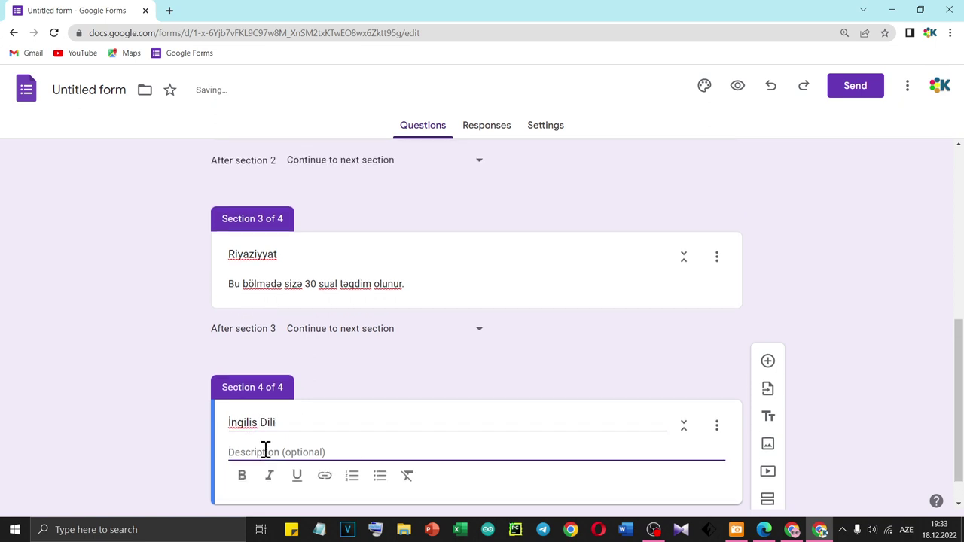
type("Bu bölmədə sizə 30 sual təqdim olunur.")
scroll(482, 489, "down", 1)
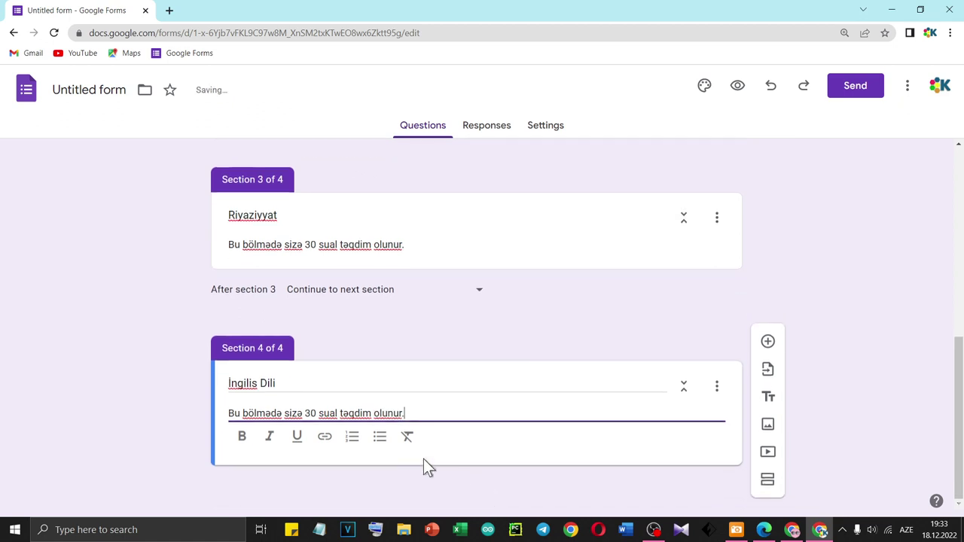
Make the titles of the "İngilis Dili" and "Riyaziyyat" sections bold.
left_click(279, 385)
left_click_drag(277, 385, 228, 449)
left_click(242, 406)
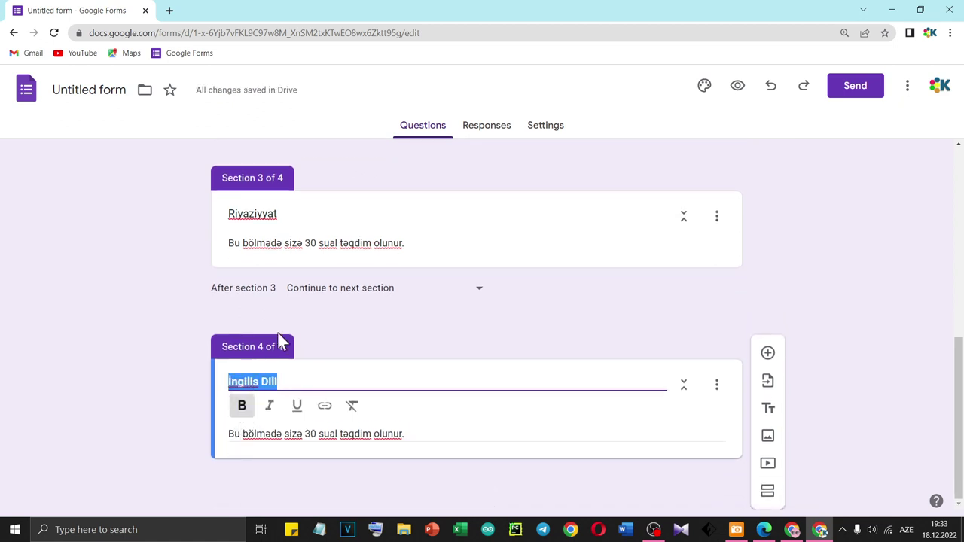
double_click(262, 213)
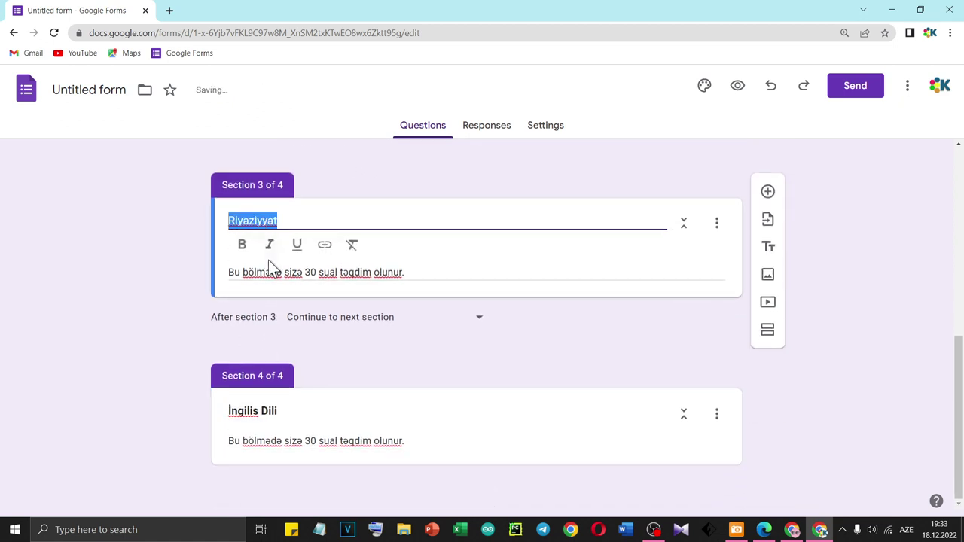
left_click(242, 244)
Italicize the descriptions of the "Riyaziyyat" and "İngilis Dili" sections.
triple_click(296, 274)
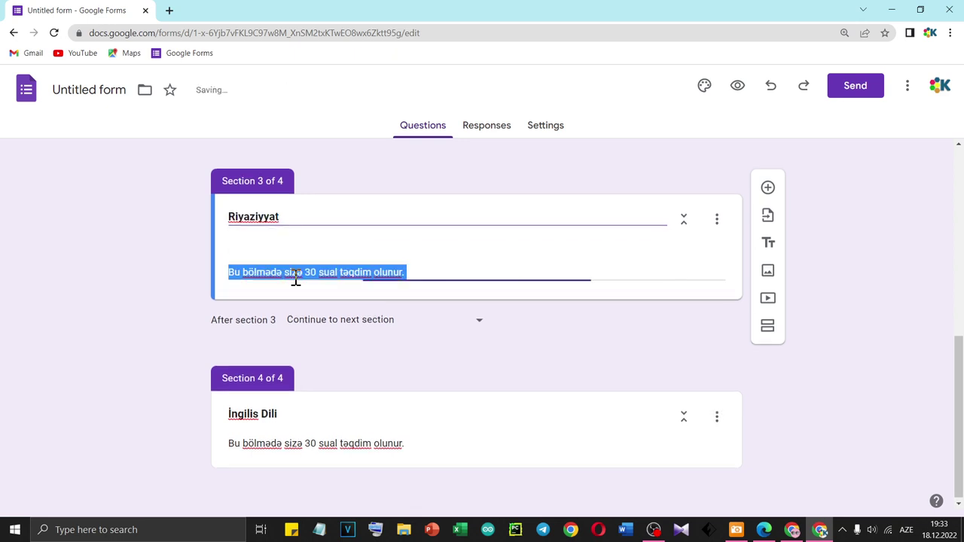
key("ctrl+i")
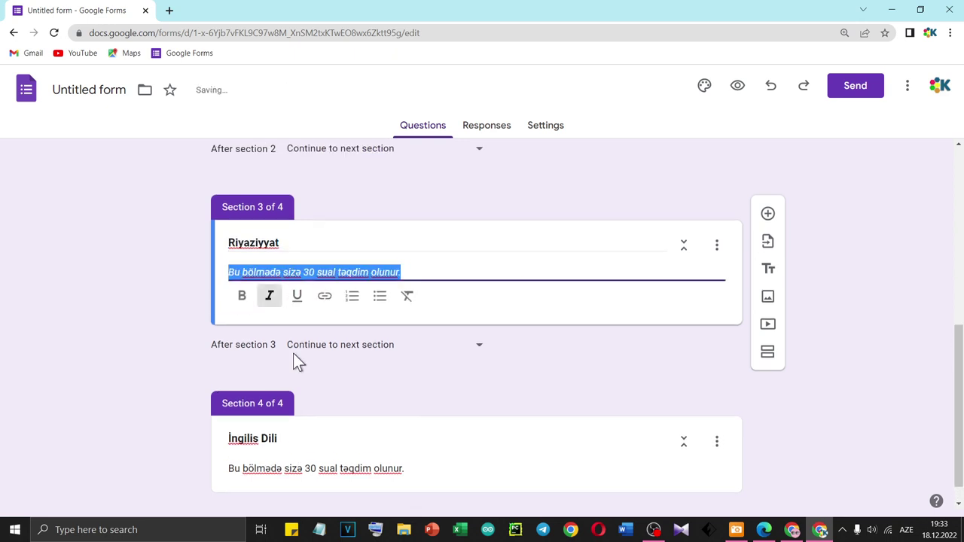
triple_click(345, 468)
key("ctrl+i")
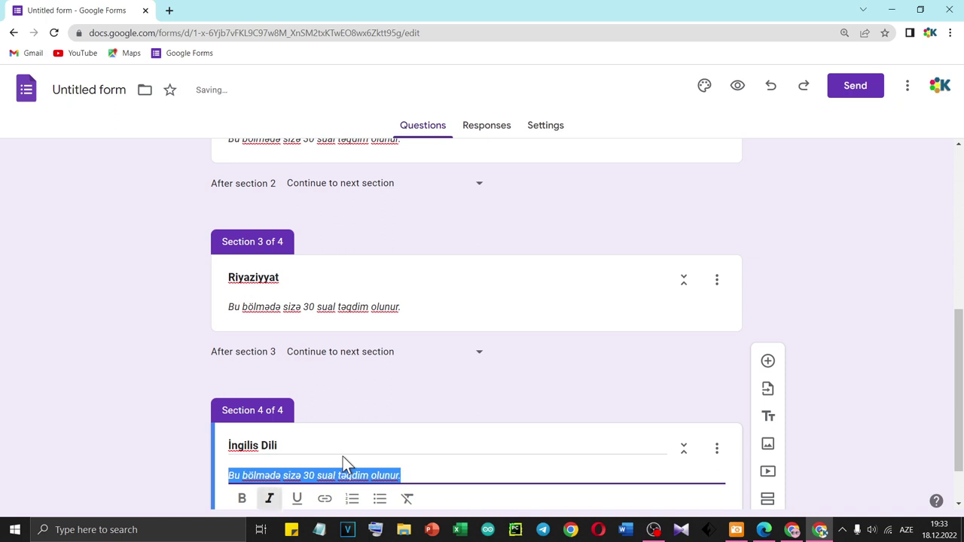
left_click(816, 274)
Give the untitled multiple-choice question in section 1 the options "Azərbaycan Dili", "Riyaziyyat" and "İngilis Dili".
scroll(783, 275, "up", 4)
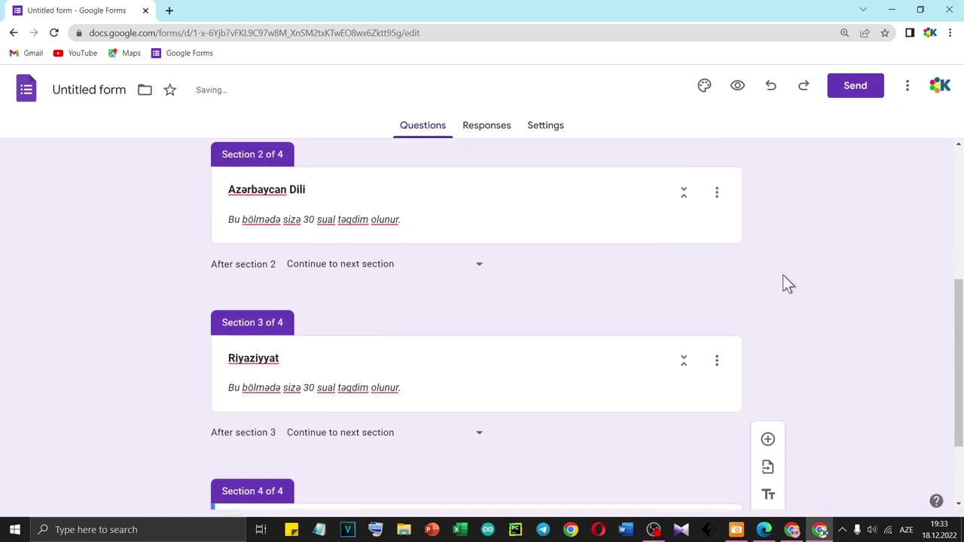
scroll(780, 285, "up", 2)
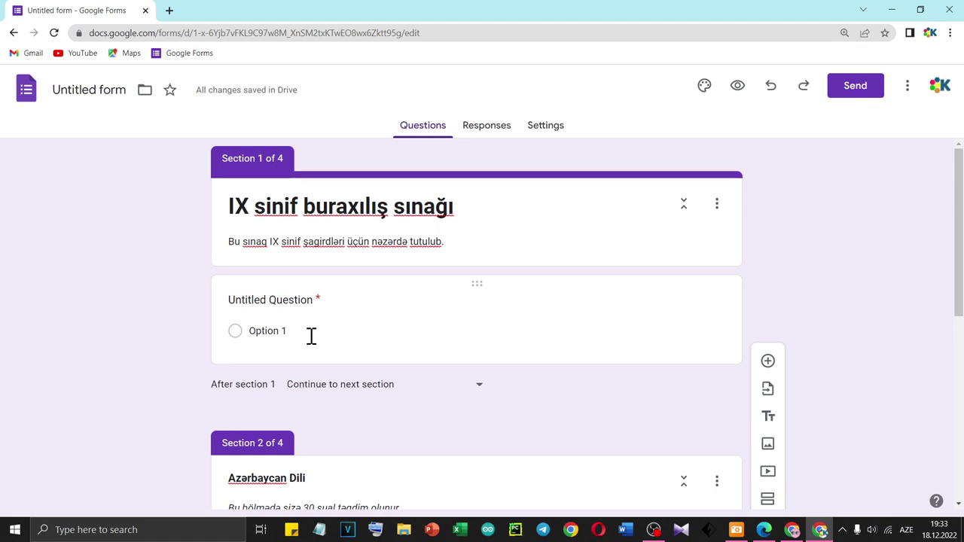
left_click(311, 336)
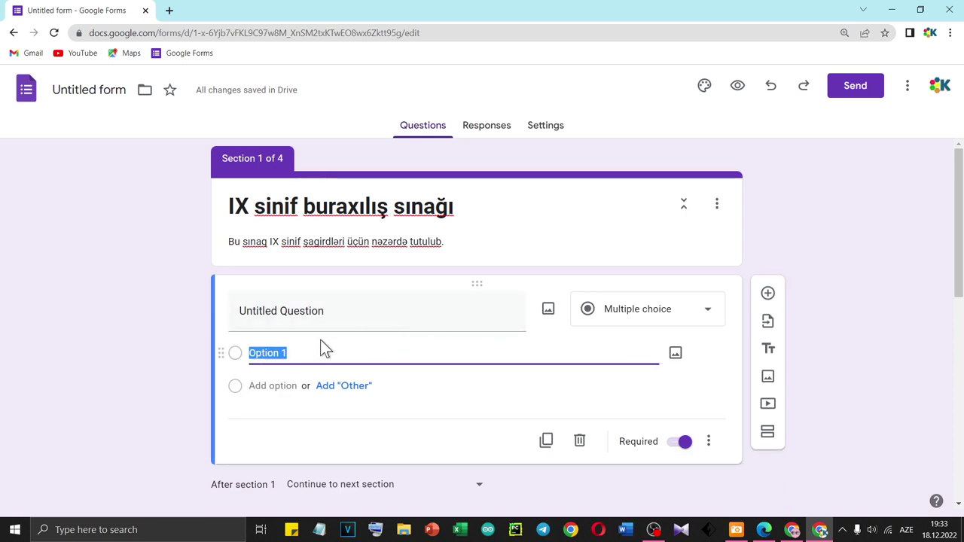
type("Azə")
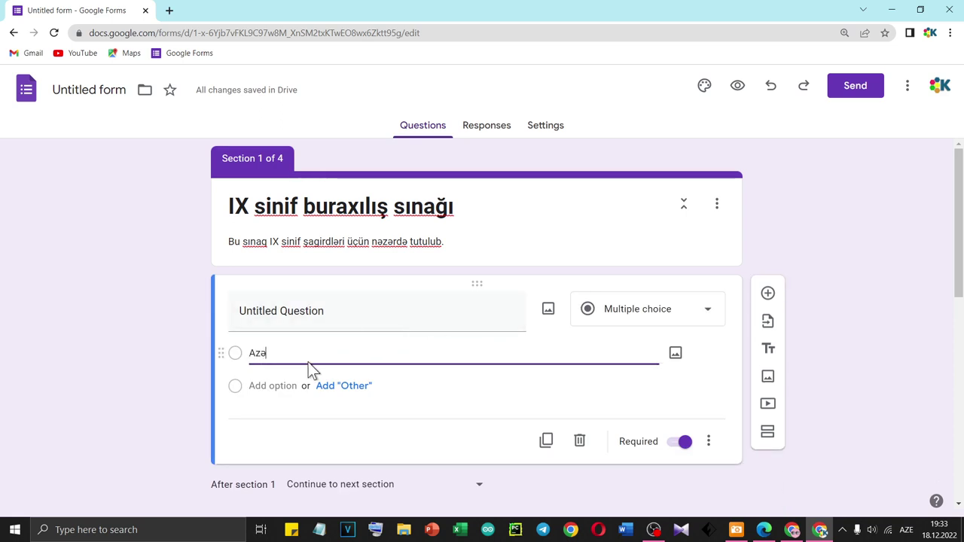
type("rbayca")
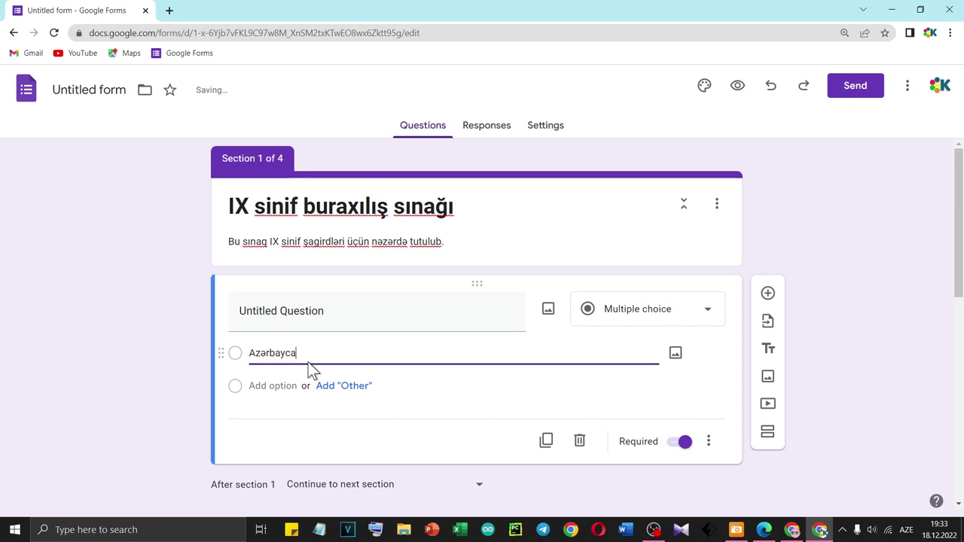
type("n Dili")
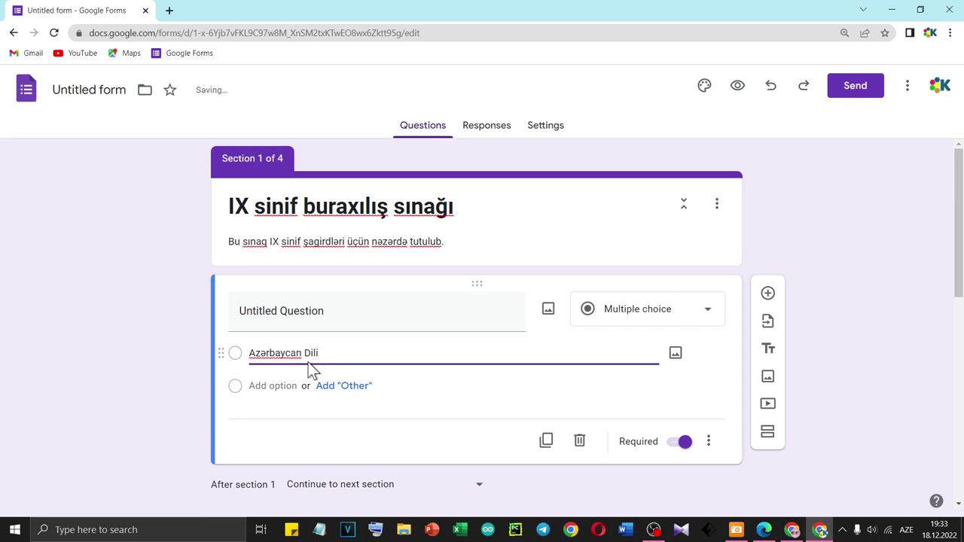
key("Return")
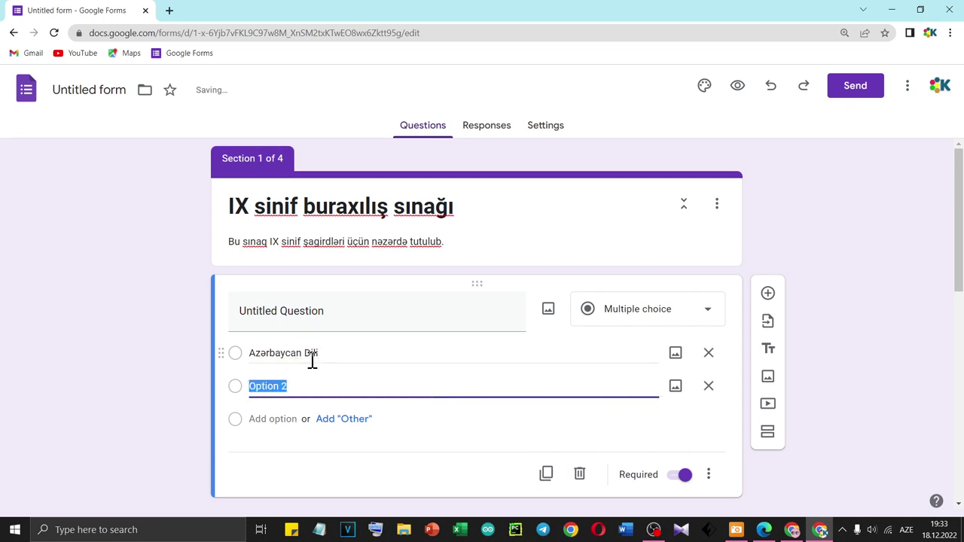
type("Riyaziyyat")
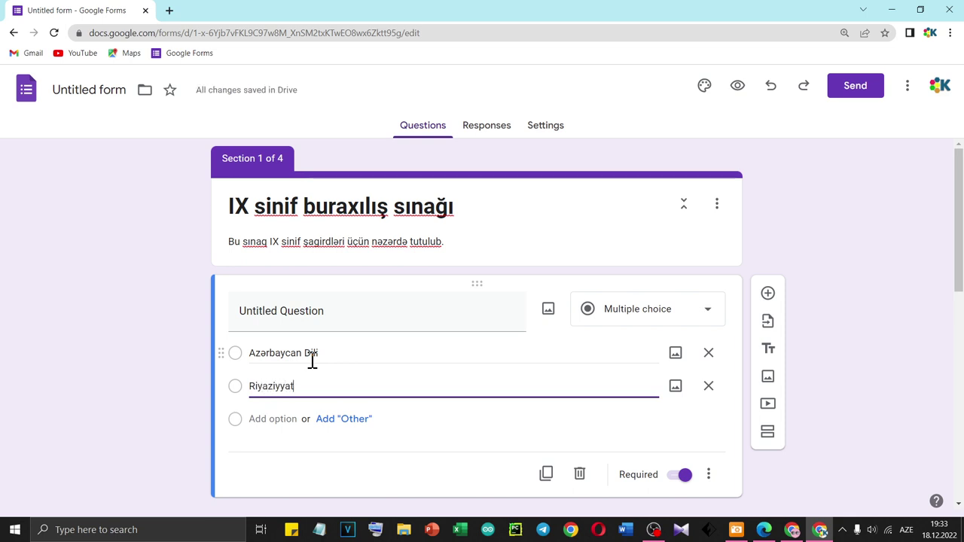
key("Return")
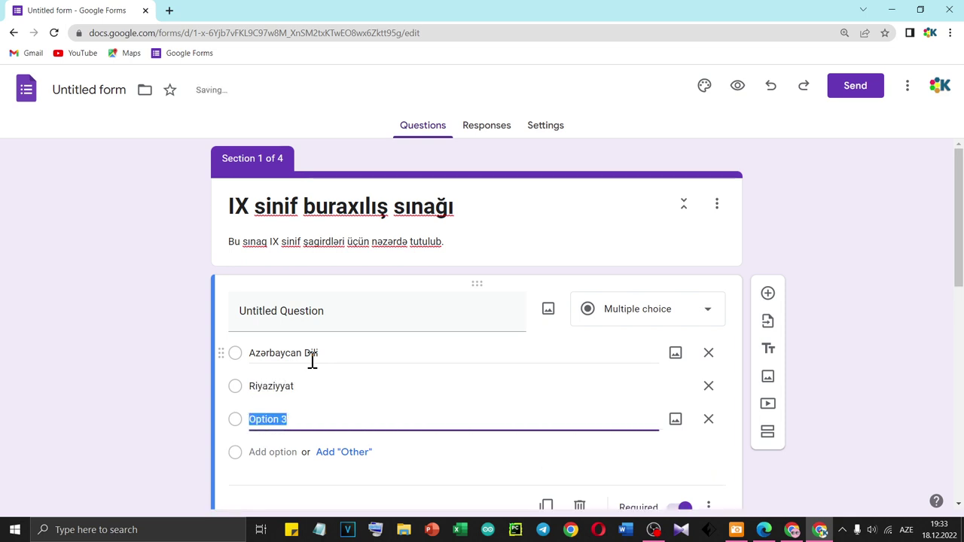
type("İngilid")
key("BackSpace")
type("s ")
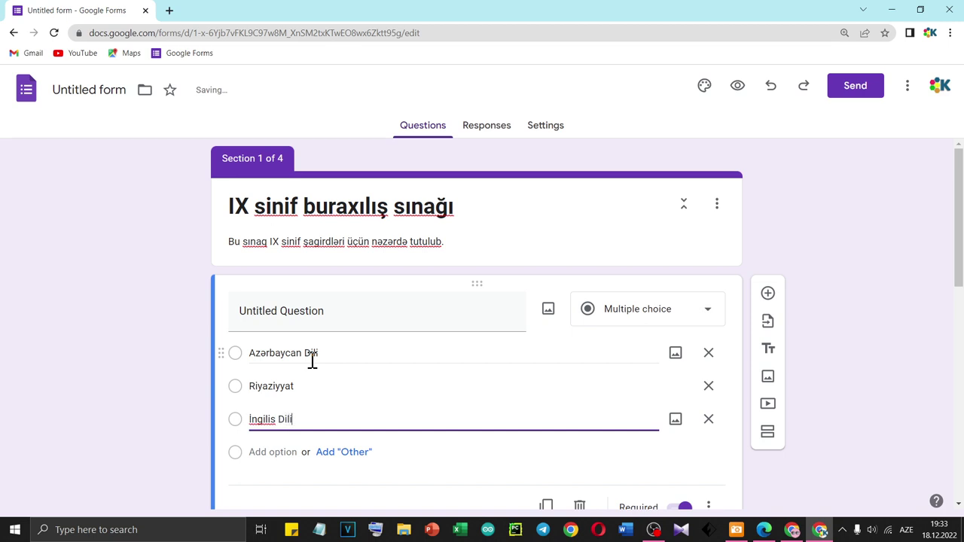
type("Dili")
Make the untitled question in section 1 optional instead of required and open its additional settings.
scroll(686, 433, "down", 2)
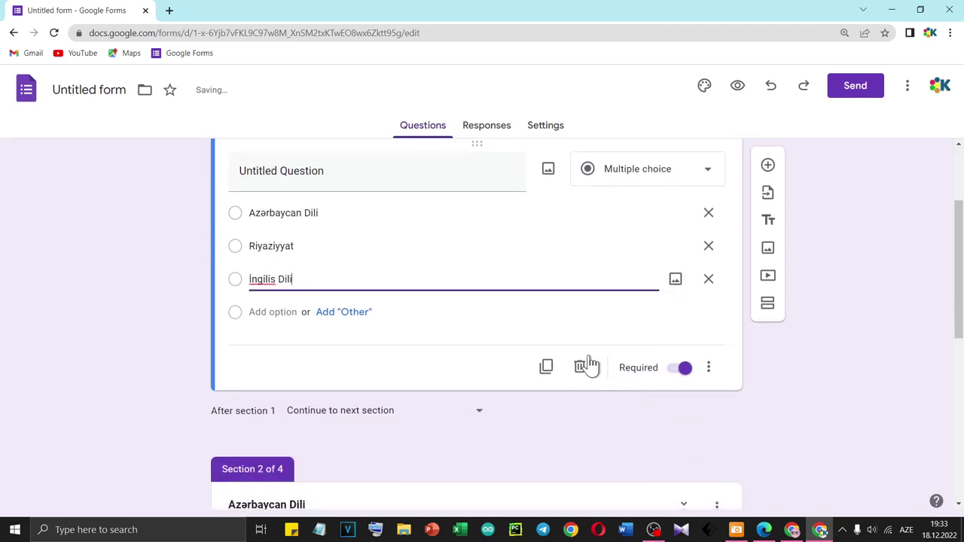
left_click(685, 369)
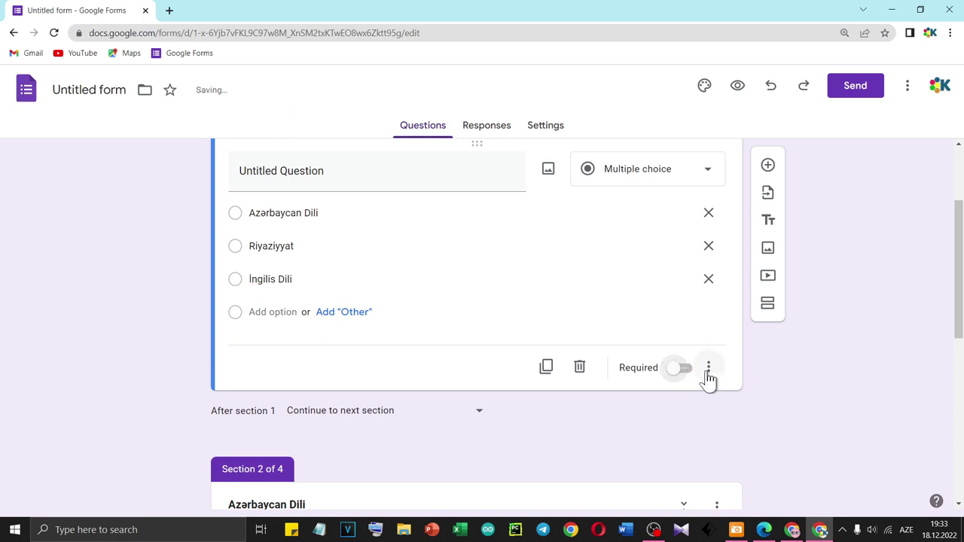
left_click(708, 370)
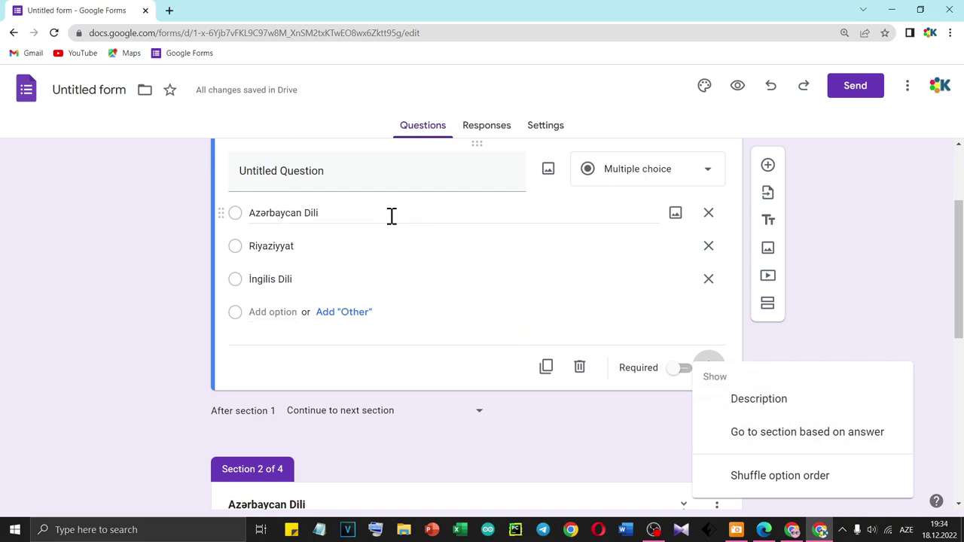
Title the multiple-choice question in section 1 "İmtahana hansı bölmədən başlamaq istərdiniz?".
left_click(343, 175)
left_click(346, 175)
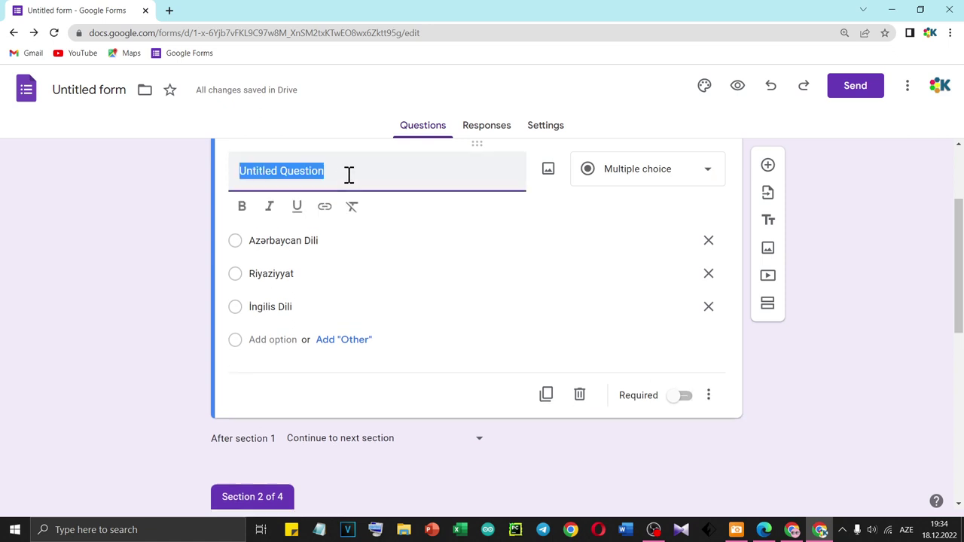
type("I")
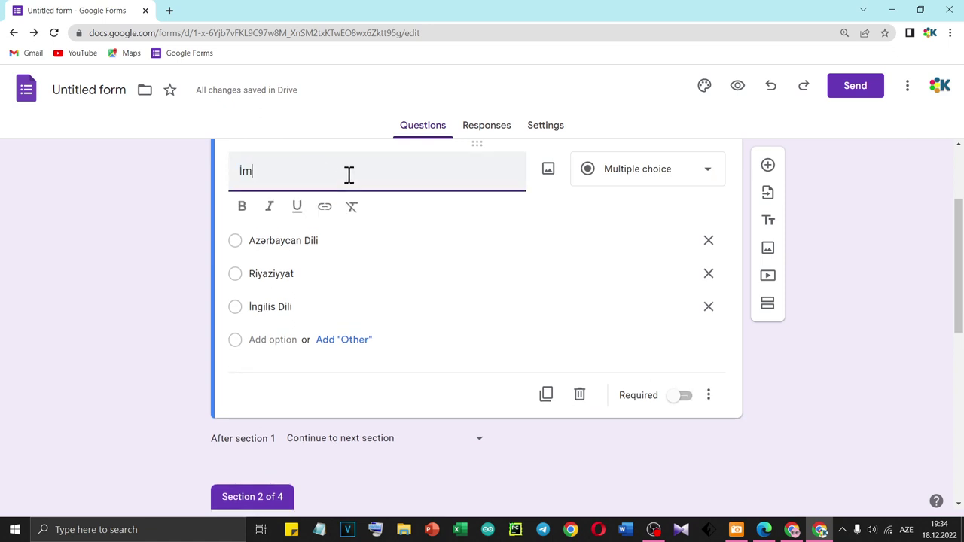
type("mtha")
key("BackSpace")
key("BackSpace")
type("ah")
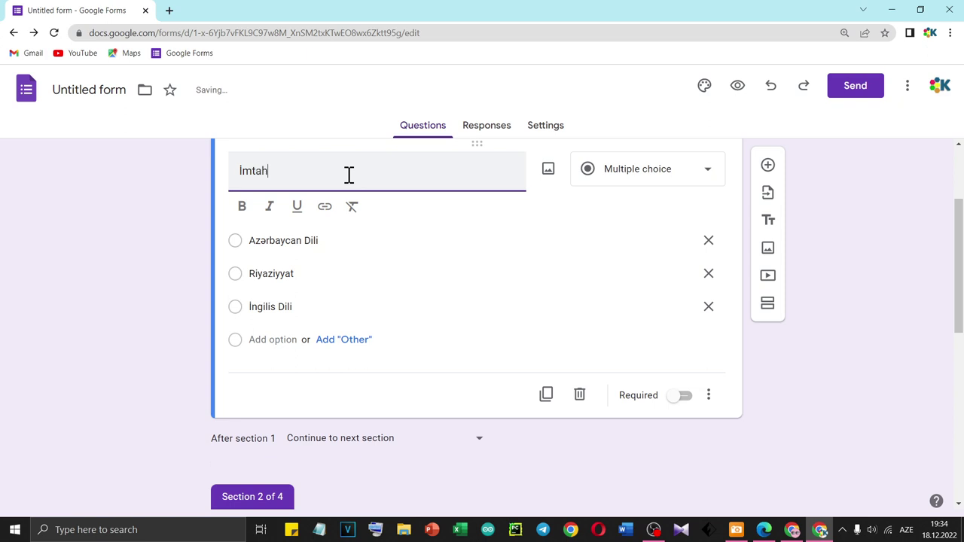
type("ana hansı böl")
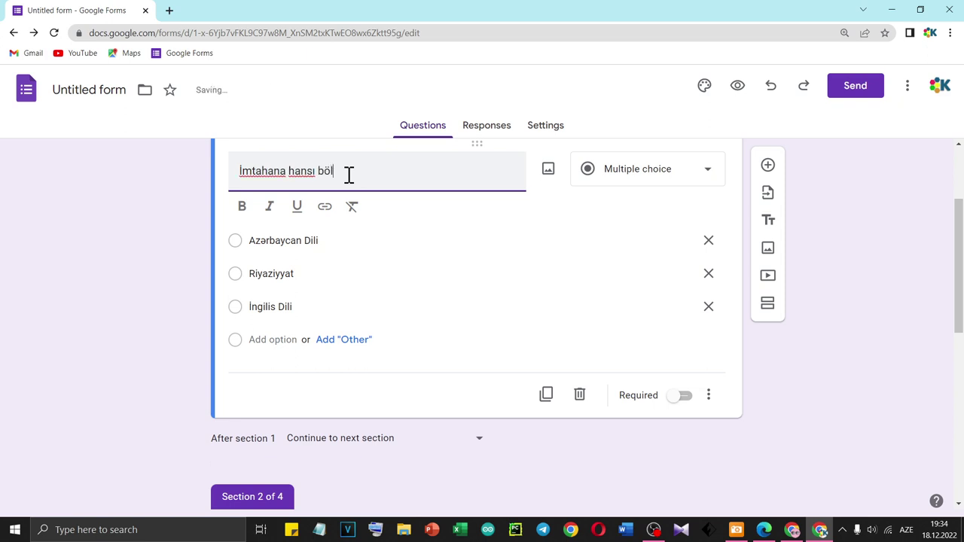
type("mədən başlamaq ")
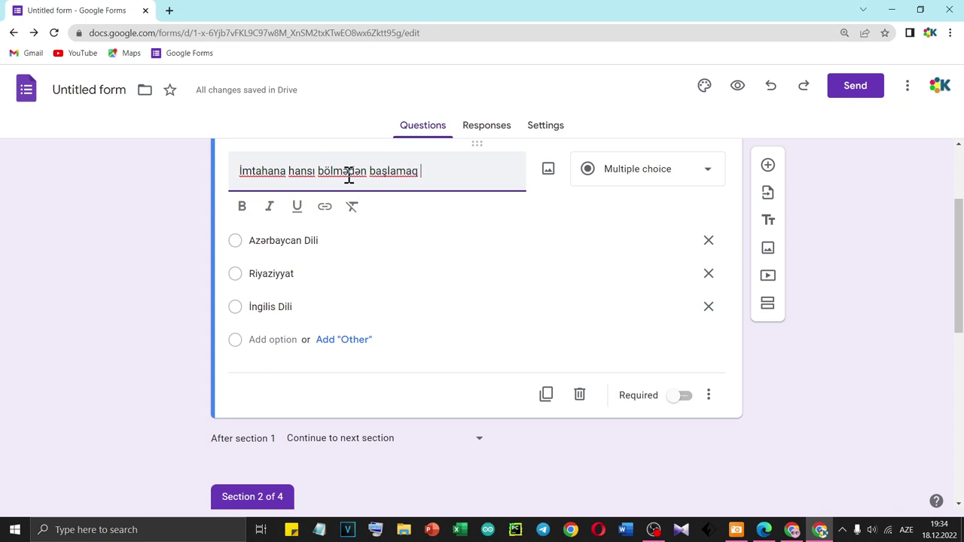
type("ist")
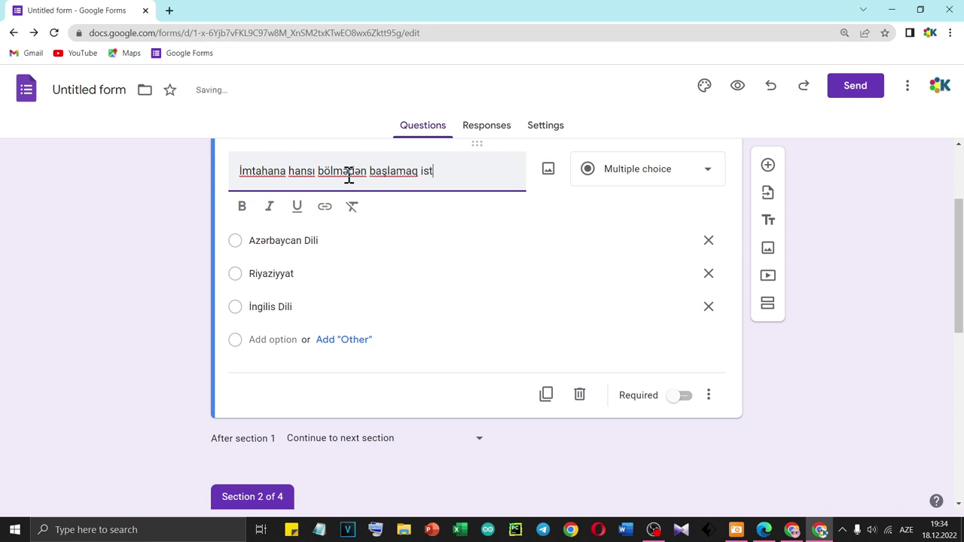
type("ərdiniz?")
Make the whole title of the section 1 multiple-choice question bold.
key("ctrl+a")
key("ctrl+b")
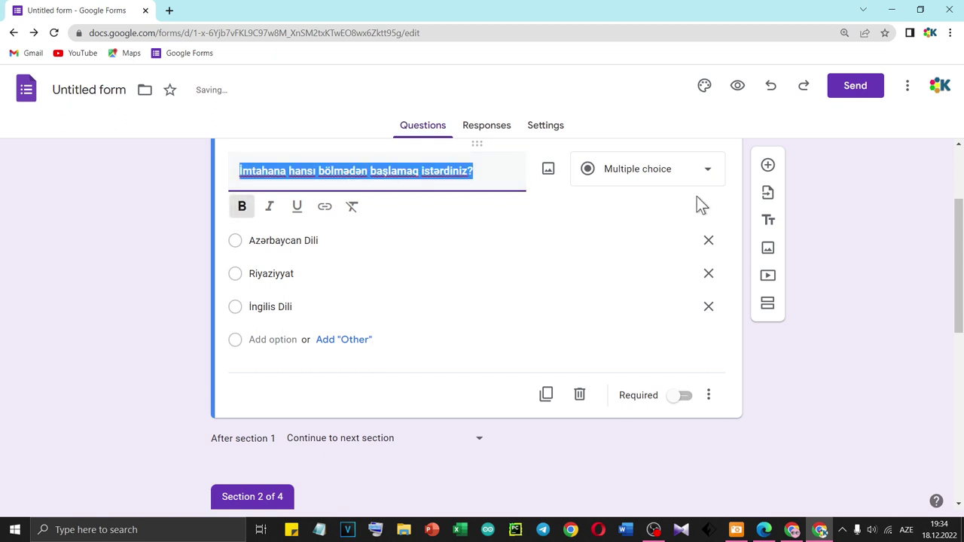
left_click(766, 390)
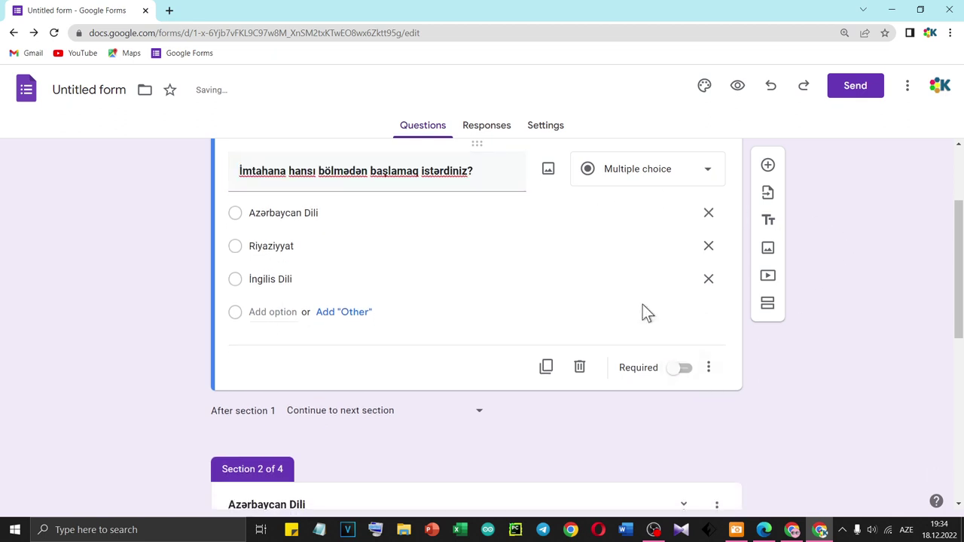
Enable answer-based section branching and route "Azərbaycan Dili" to section 2, "Riyaziyyat" to section 3 and "İngilis Dili" to section 4.
left_click(709, 369)
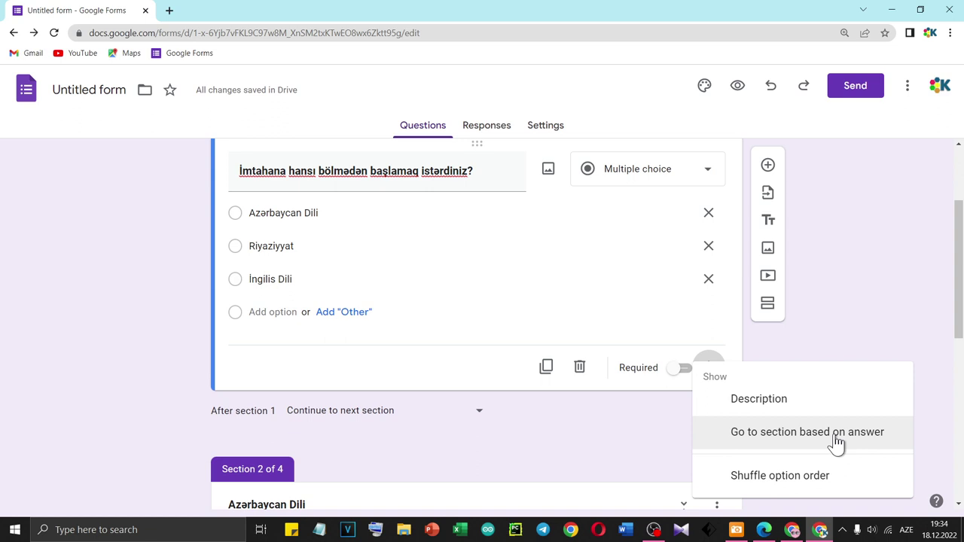
left_click(836, 443)
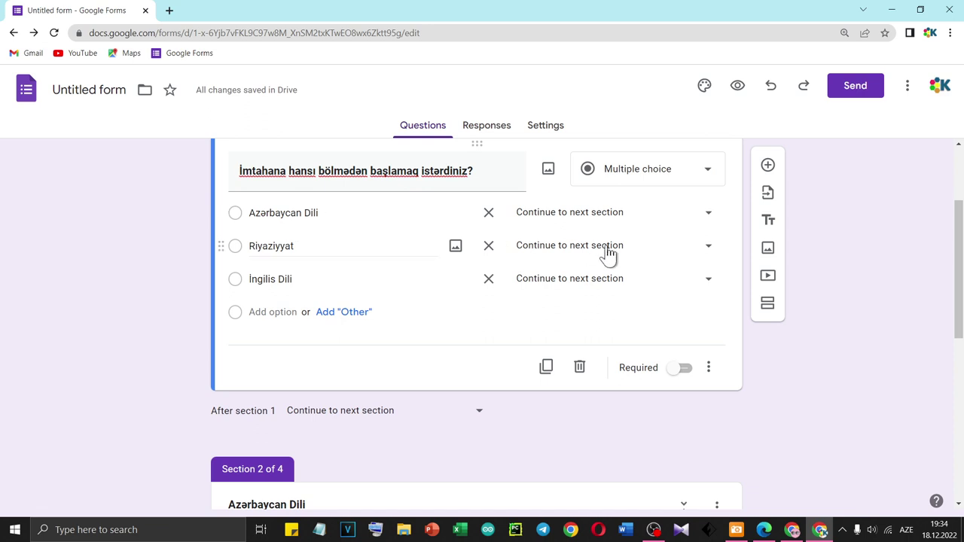
left_click(679, 221)
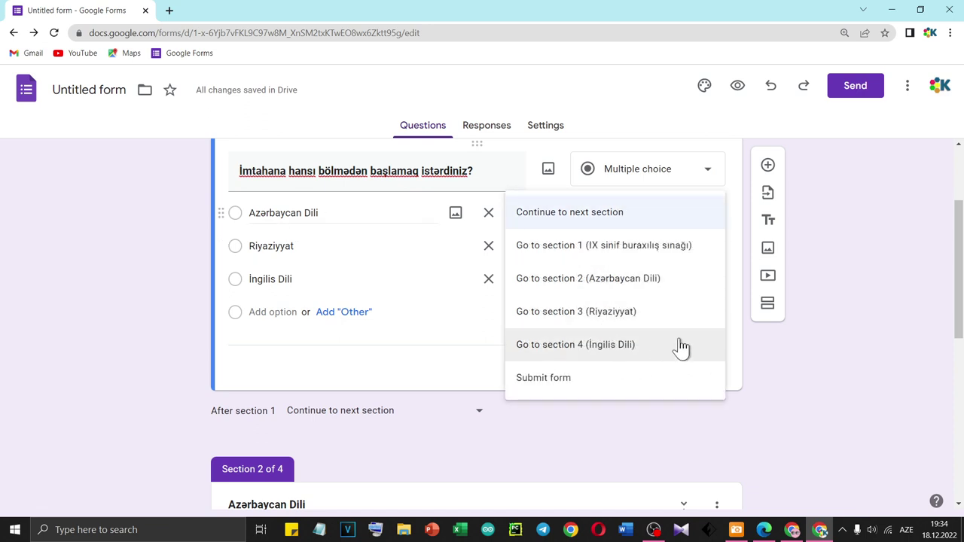
left_click(615, 280)
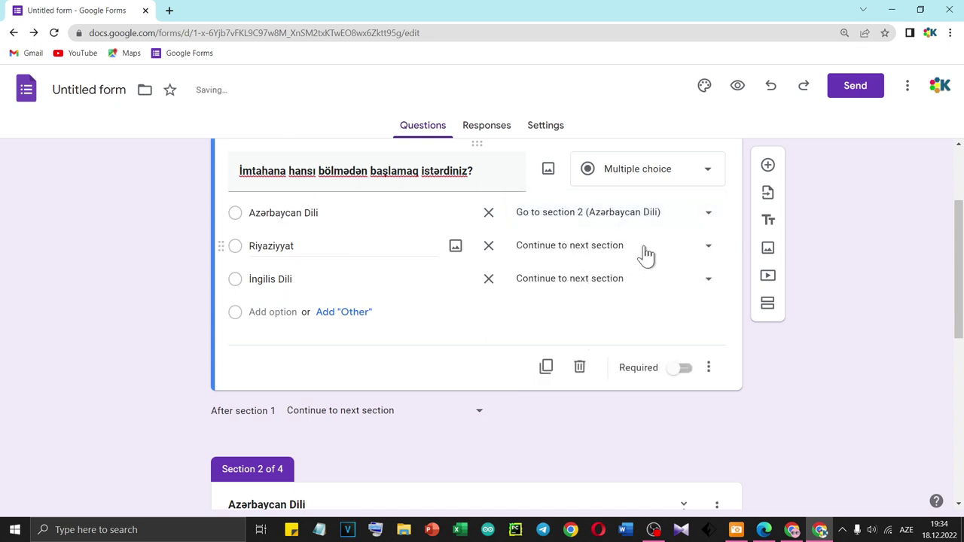
left_click(641, 251)
left_click(632, 352)
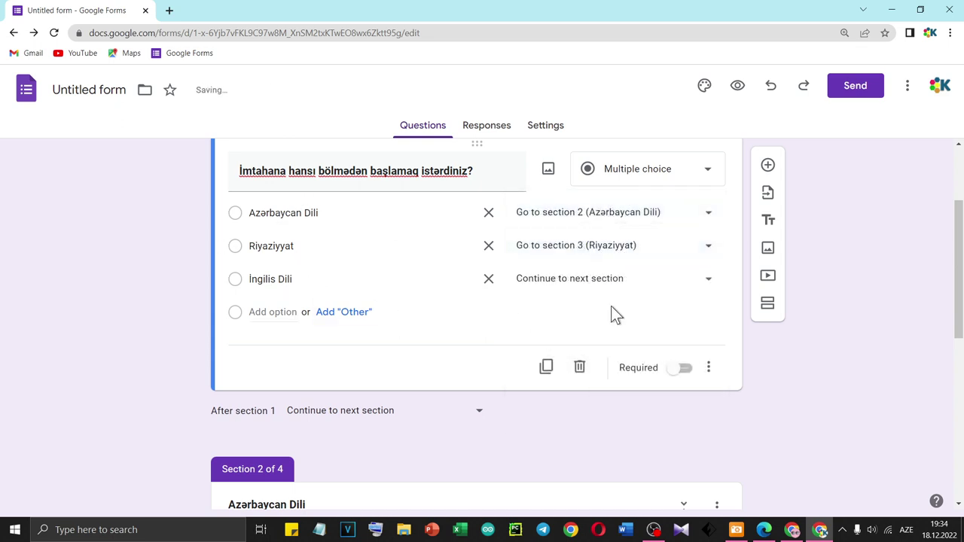
left_click(653, 283)
left_click(618, 412)
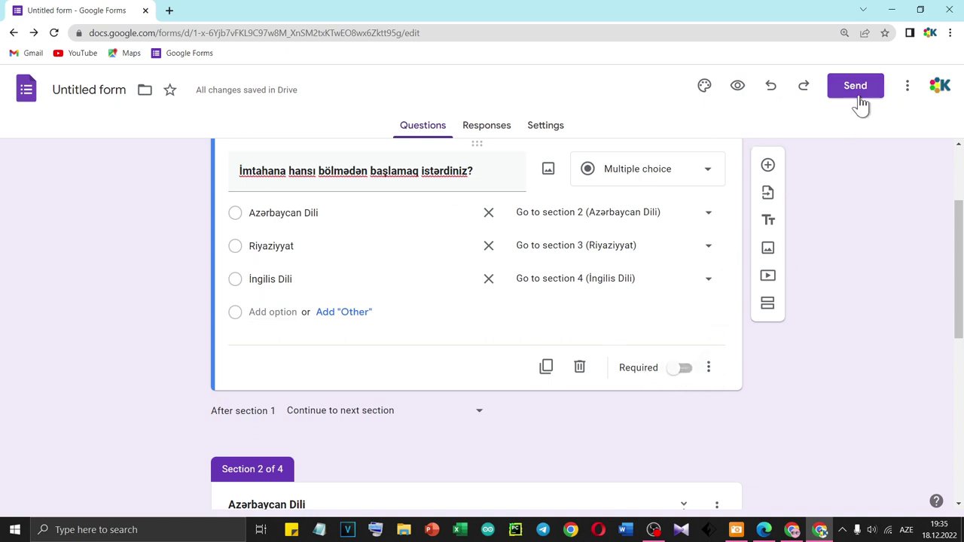
Preview the form, test the branching for "Azərbaycan Dili", "Riyaziyyat" and "İngilis Dili" in turn, and close the preview.
left_click(738, 85)
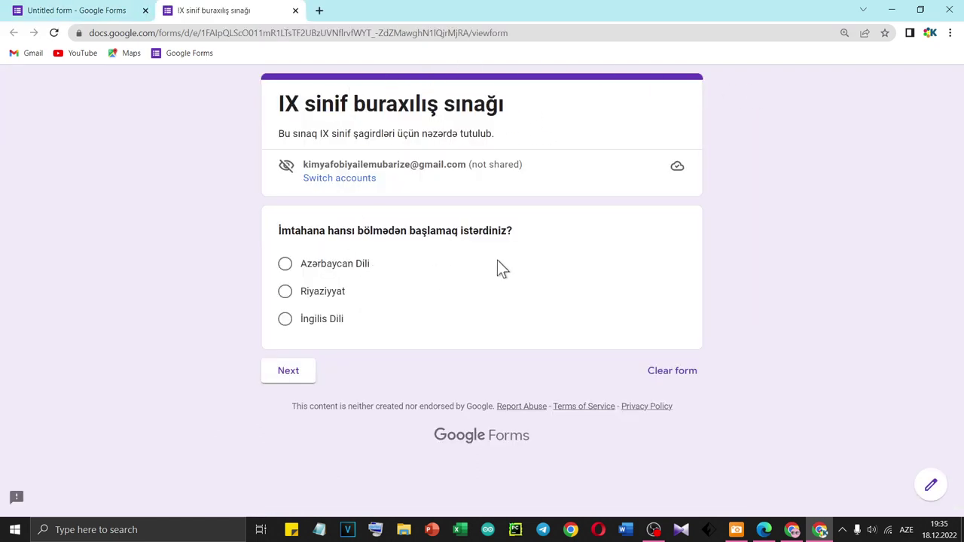
left_click(285, 264)
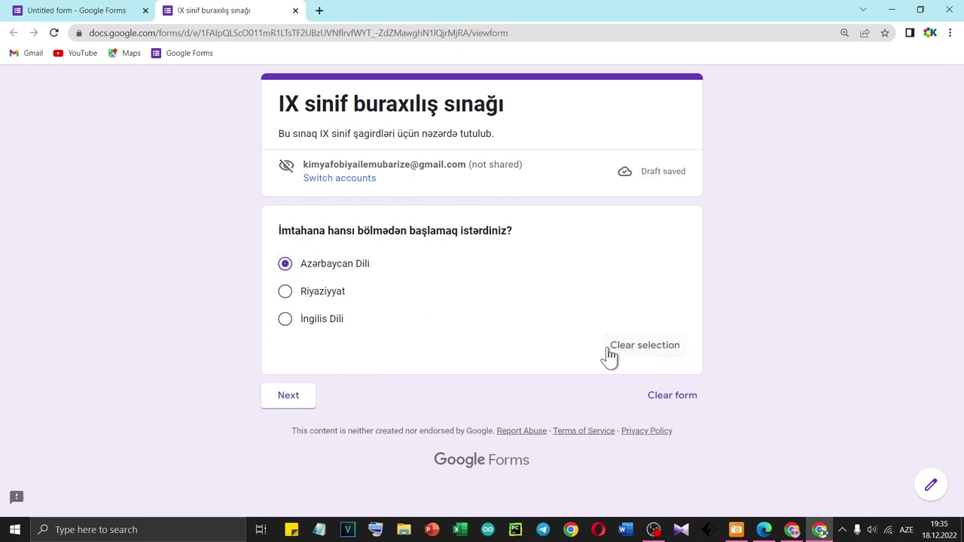
left_click(308, 399)
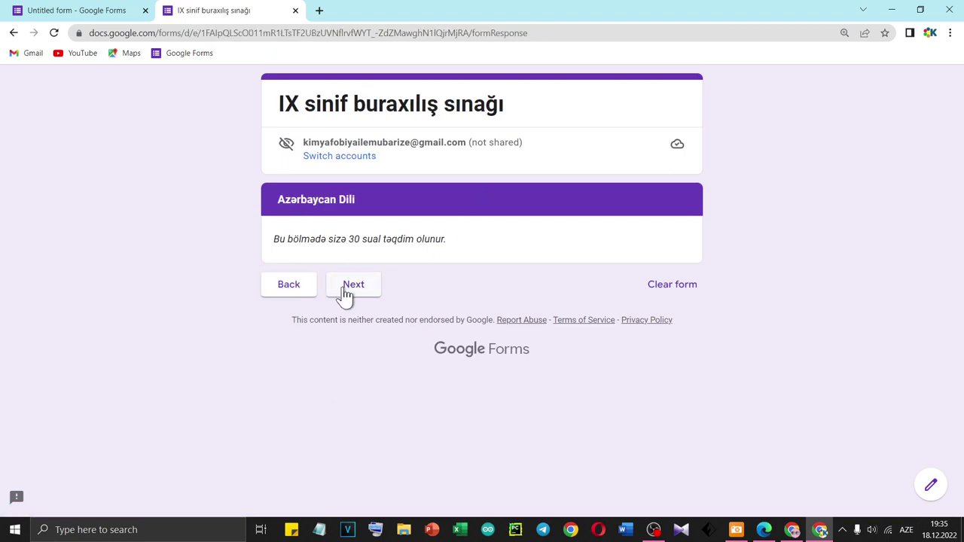
left_click(293, 291)
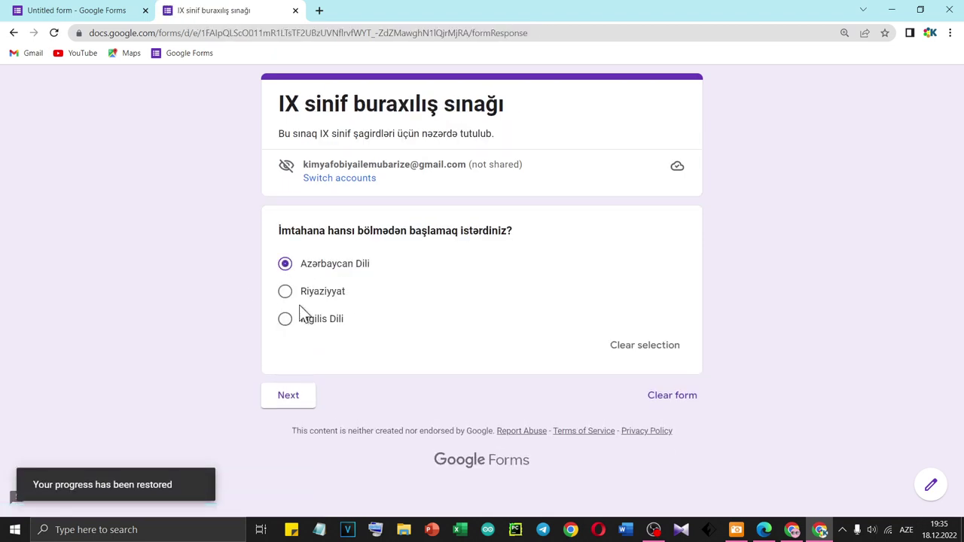
left_click(300, 299)
left_click(287, 396)
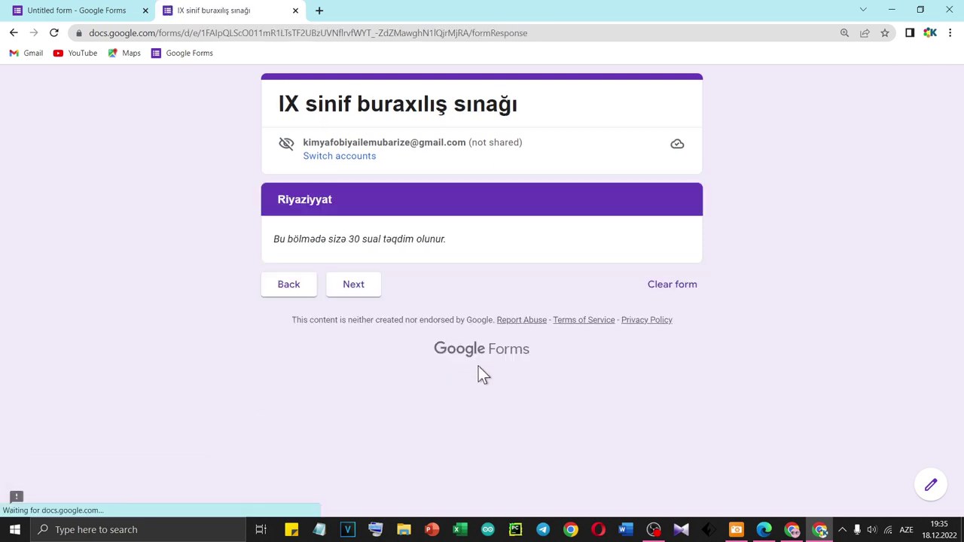
left_click(285, 294)
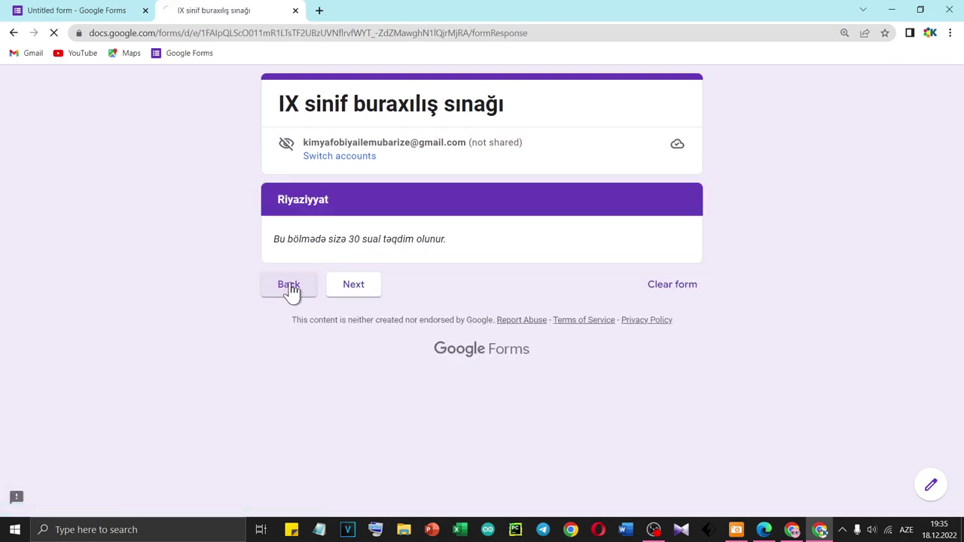
left_click(294, 320)
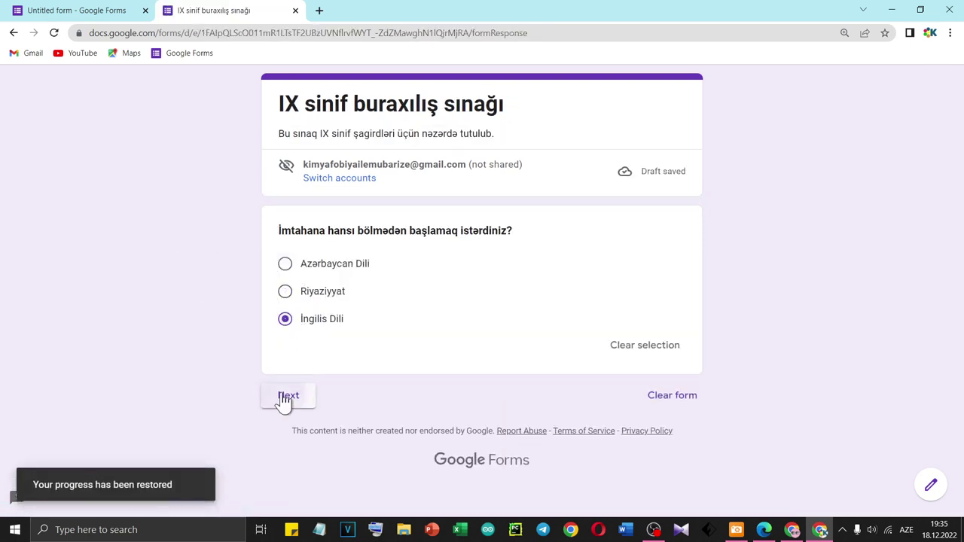
left_click(287, 397)
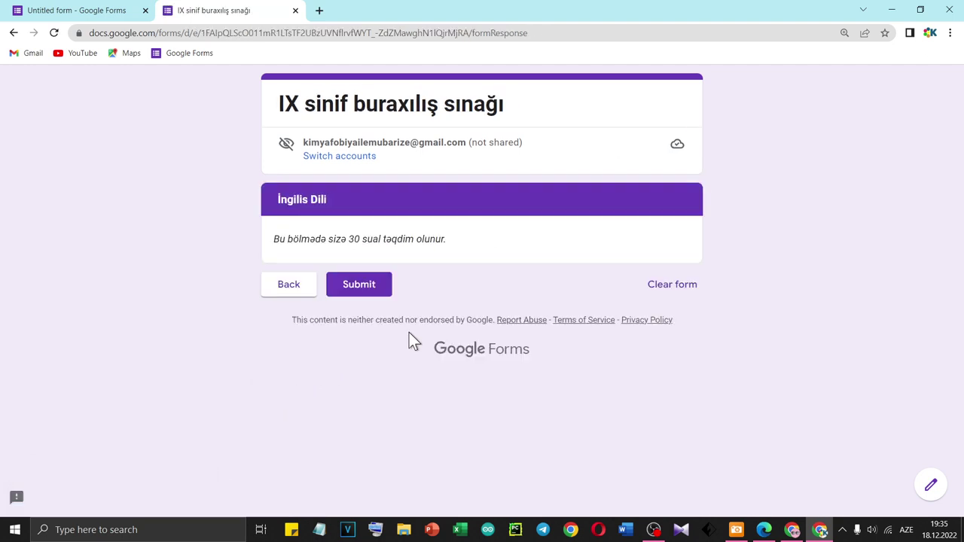
left_click(292, 290)
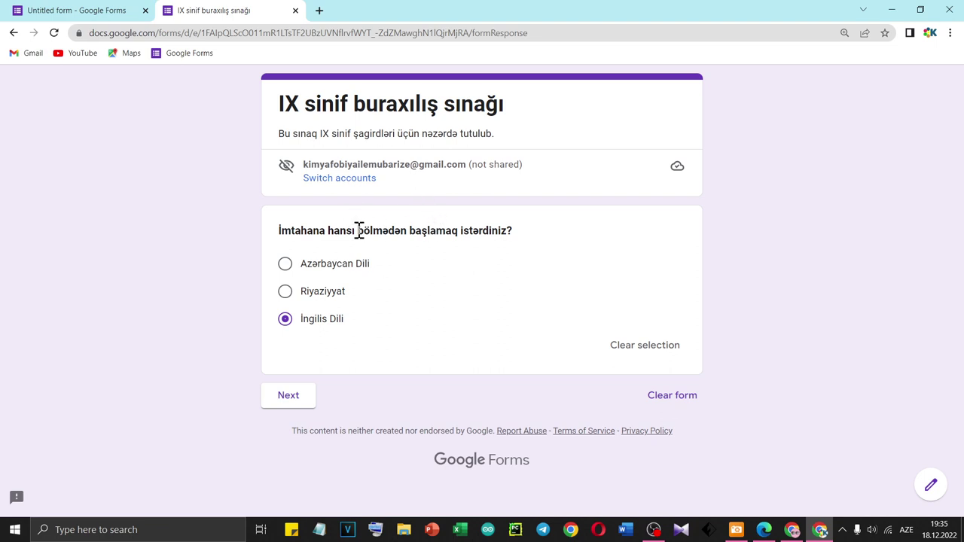
left_click(294, 11)
Insert a new section between the "IX sinif buraxılış sınağı" form header and the multiple-choice question.
scroll(466, 239, "up", 3)
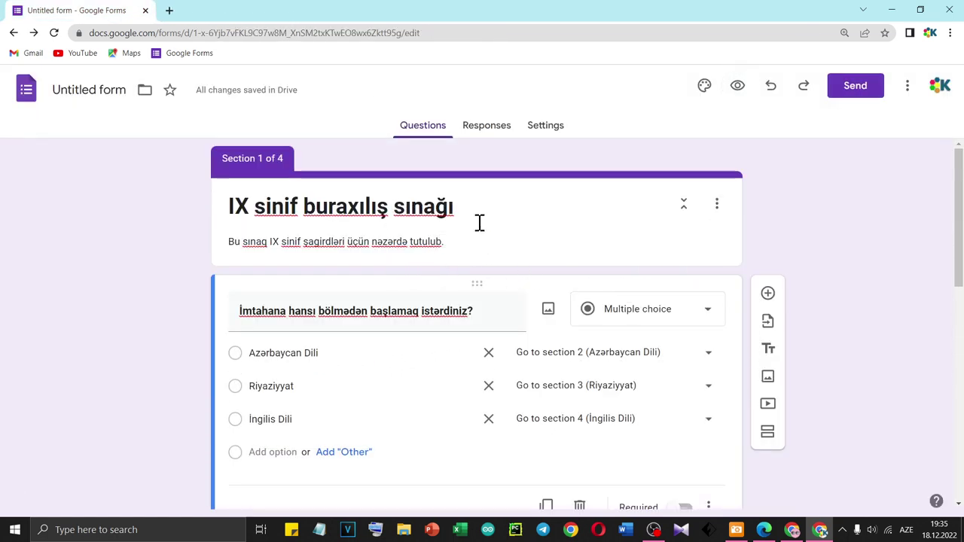
triple_click(701, 241)
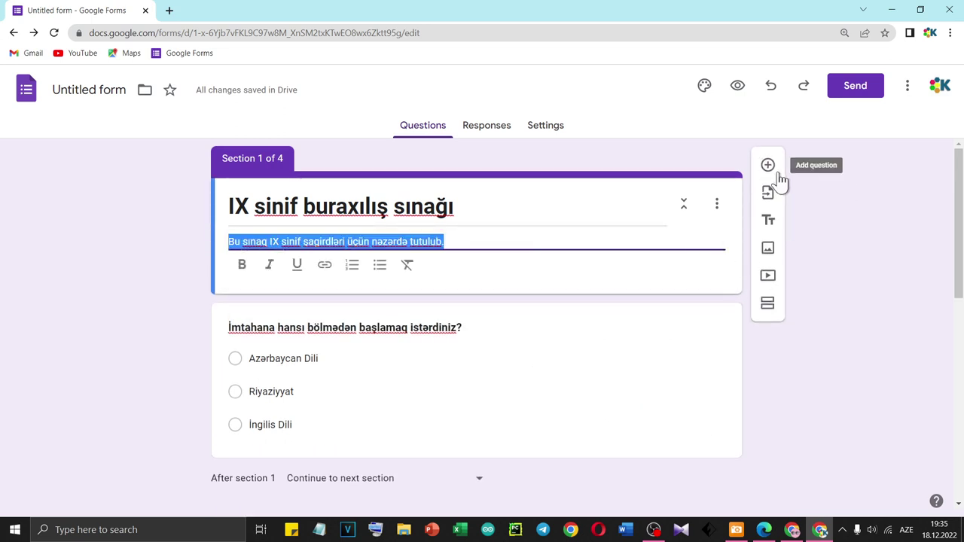
left_click(767, 307)
Title the new untitled section 2 "Fənn seçimi".
scroll(357, 371, "down", 1)
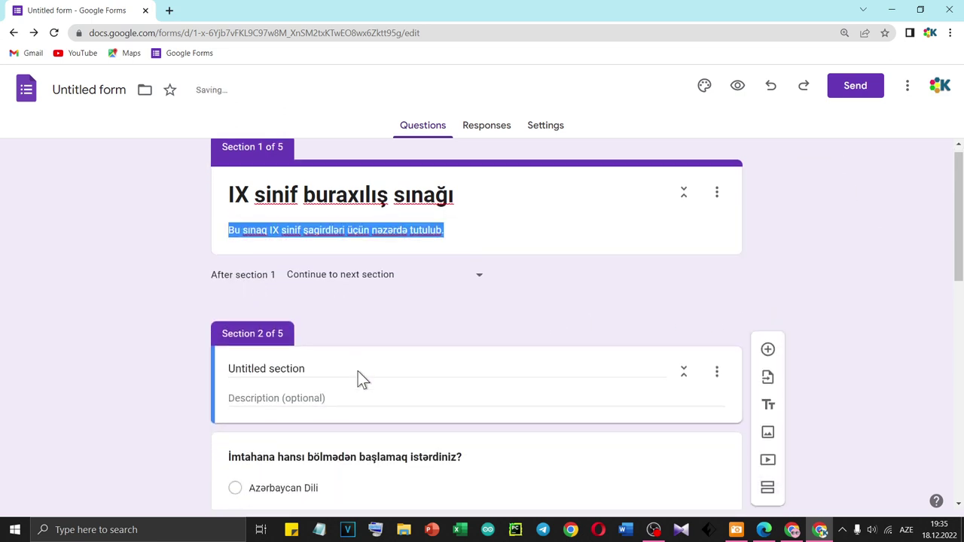
scroll(380, 442, "down", 1)
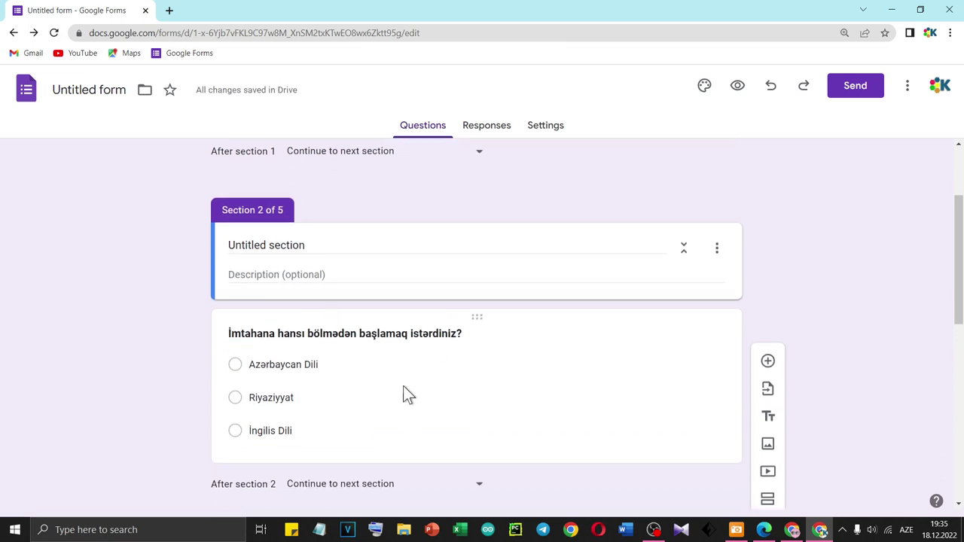
left_click(319, 247)
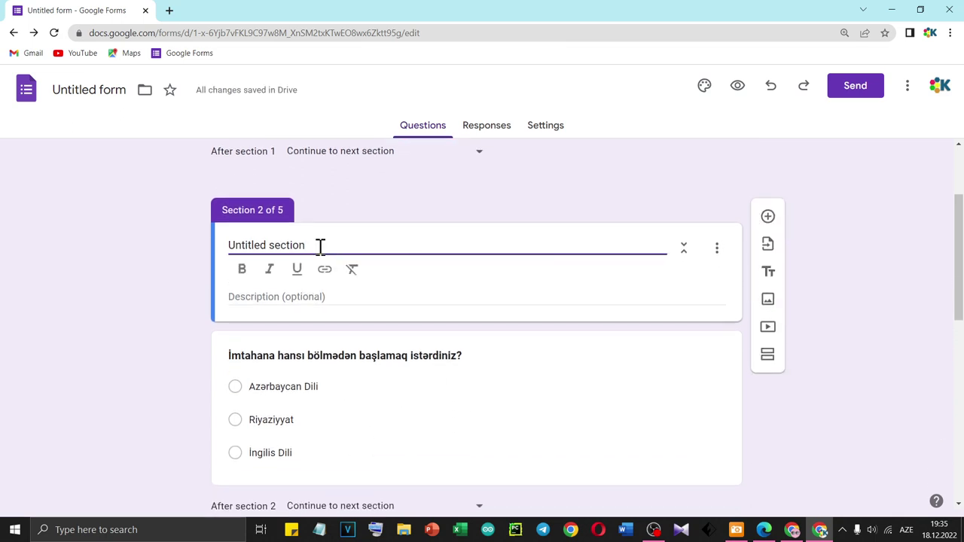
triple_click(319, 247)
type("Fənn seçimi")
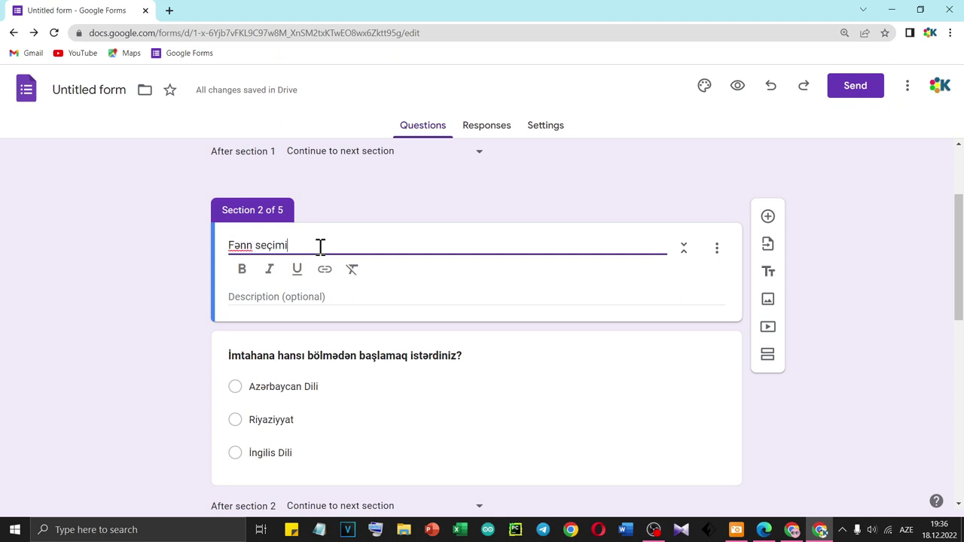
Give the "Fənn seçimi" section the description "Bir fənn seçin".
left_click(312, 296)
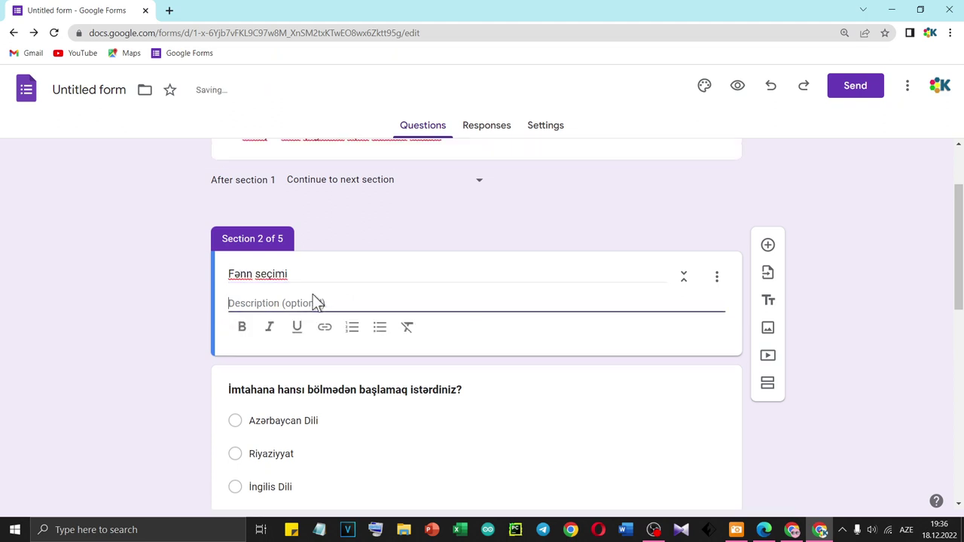
type("Bir fənn seç")
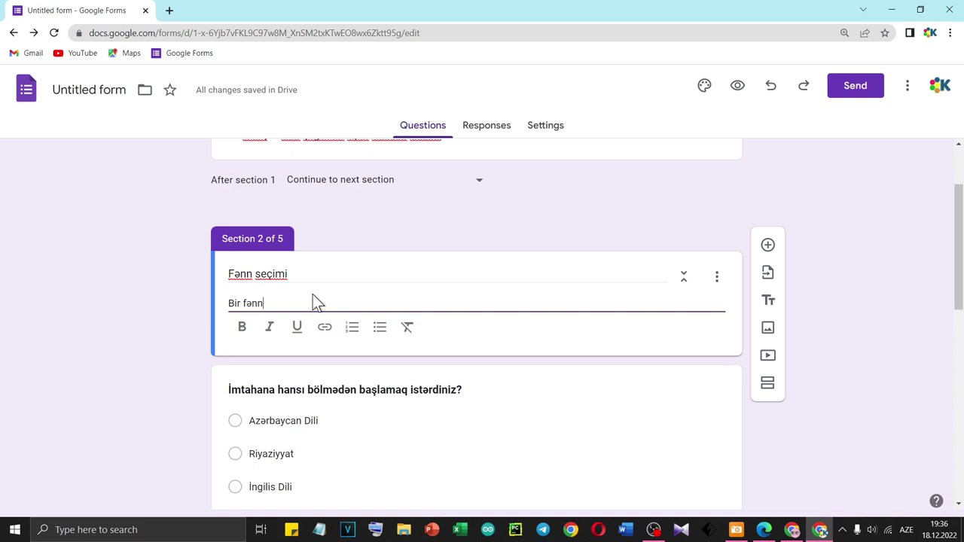
key("BackSpace")
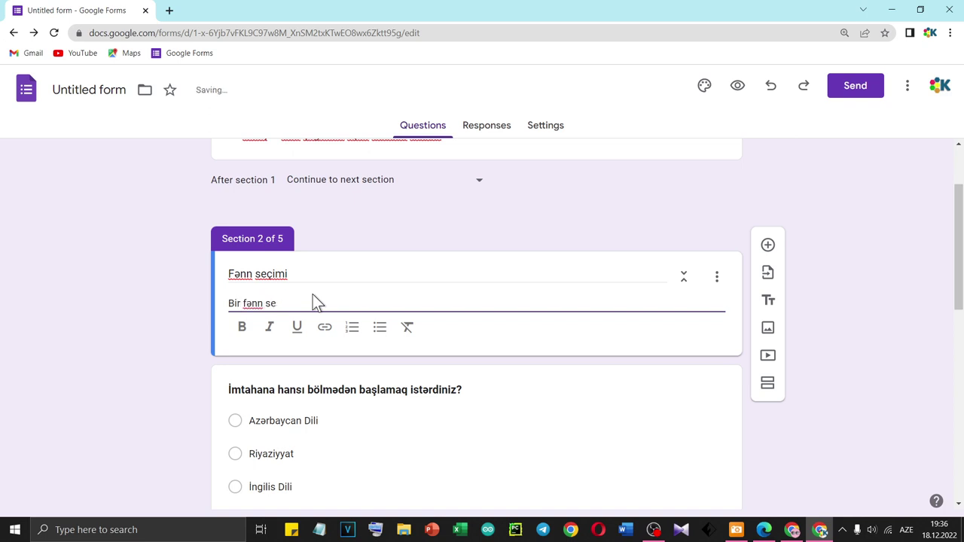
type("çin")
Make the title of the "Fənn seçimi" section bold.
left_click(314, 275)
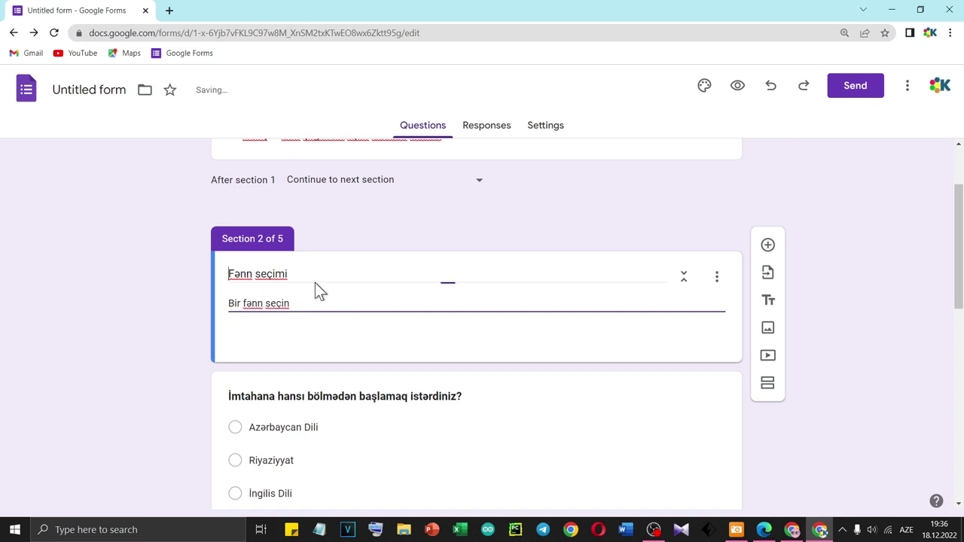
triple_click(315, 269)
left_click(242, 297)
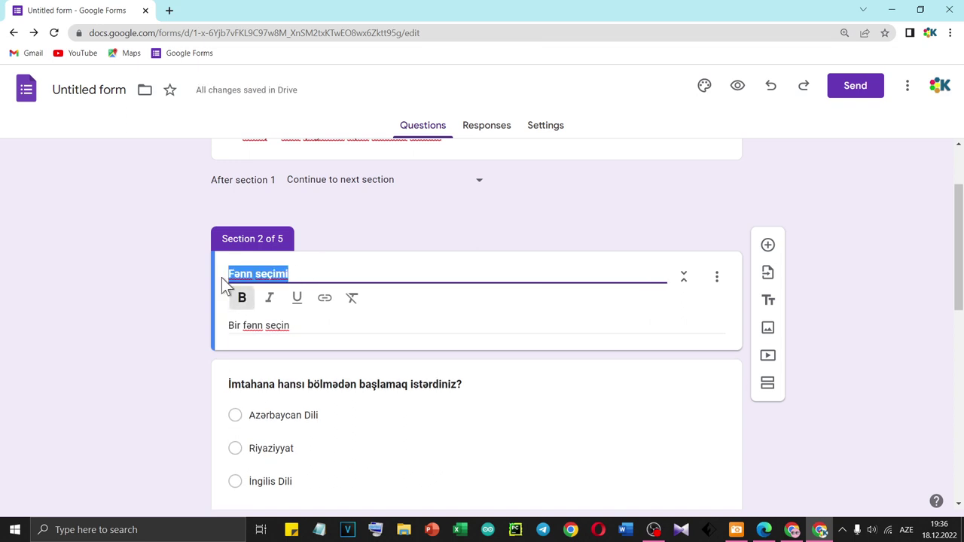
left_click(145, 288)
Make the description "Bir fənn seçin" of the "Fənn seçimi" section italic.
triple_click(281, 305)
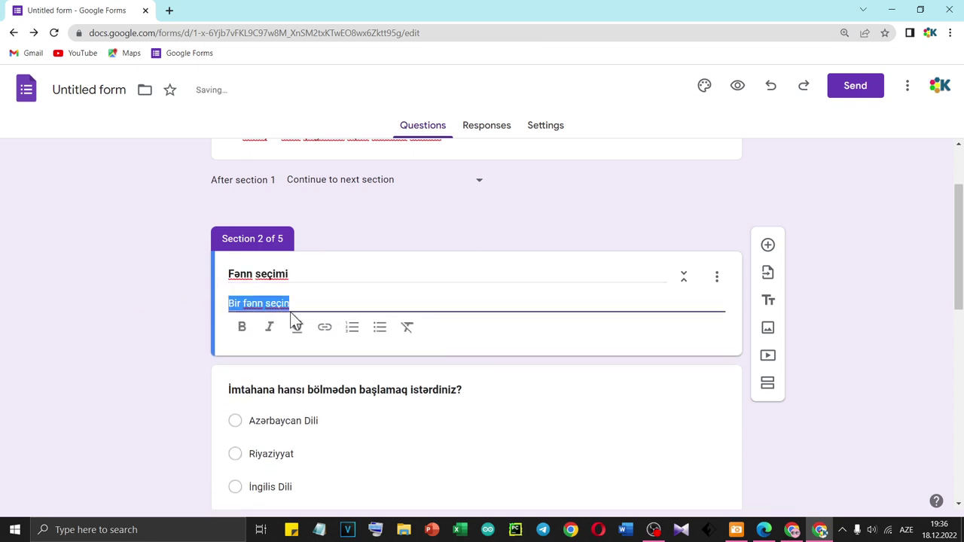
key("ctrl+i")
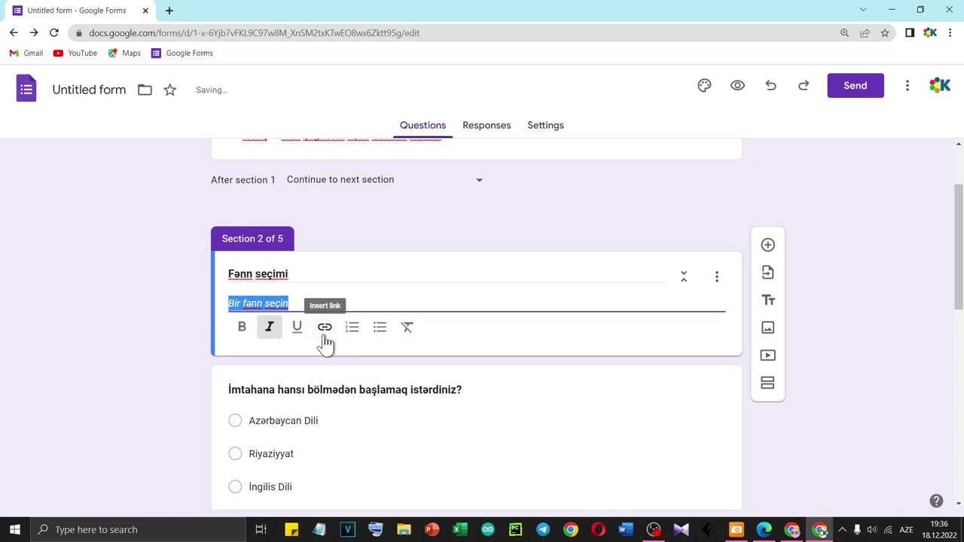
left_click(120, 254)
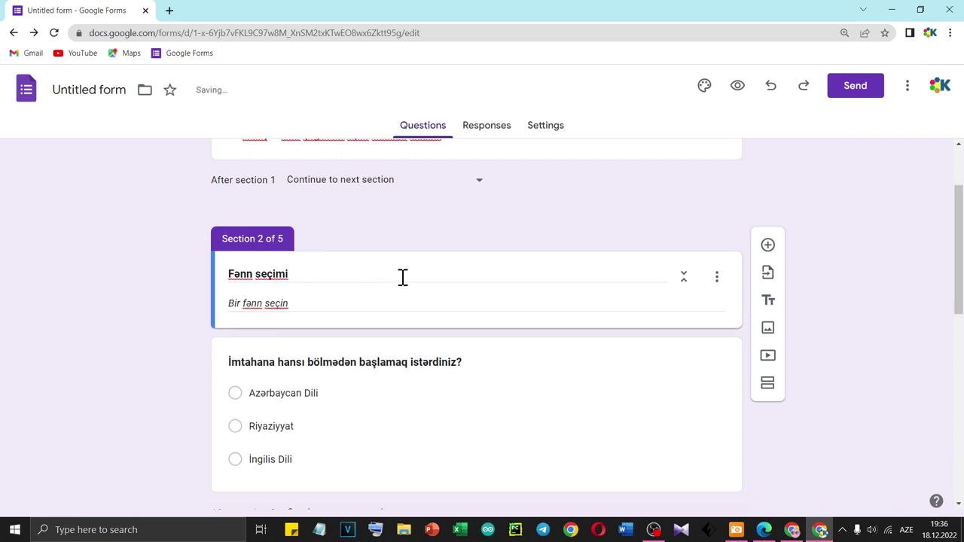
Replace the description under "IX sinif buraxılış sınağı" with ten copies of its sentence "Bu sınaq IX sinif şagirdləri üçün nəzərdə tutulub.".
scroll(400, 279, "up", 2)
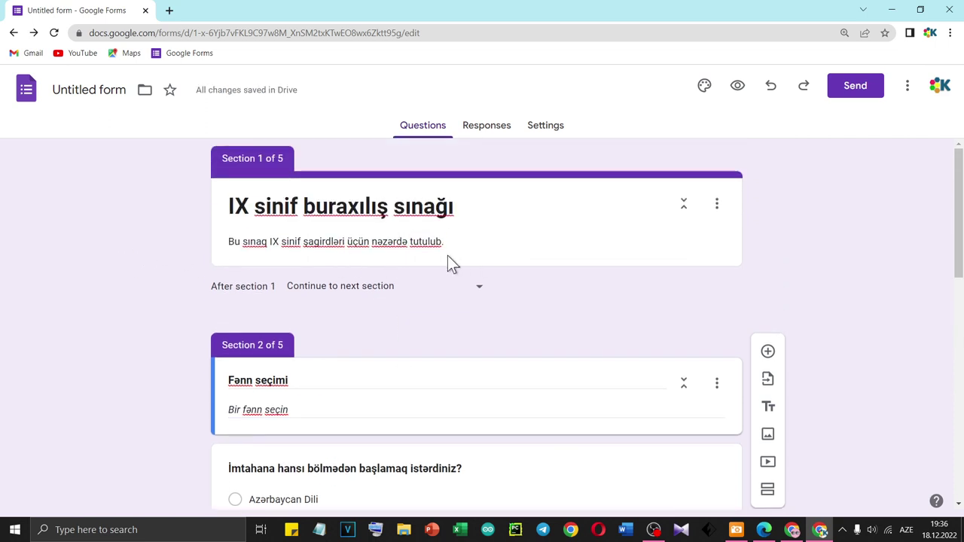
triple_click(541, 239)
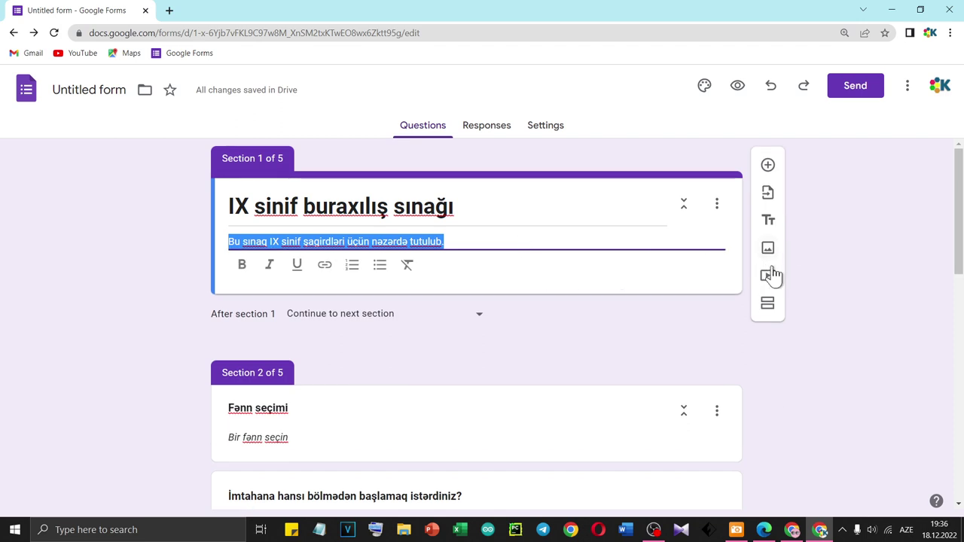
left_click(506, 240)
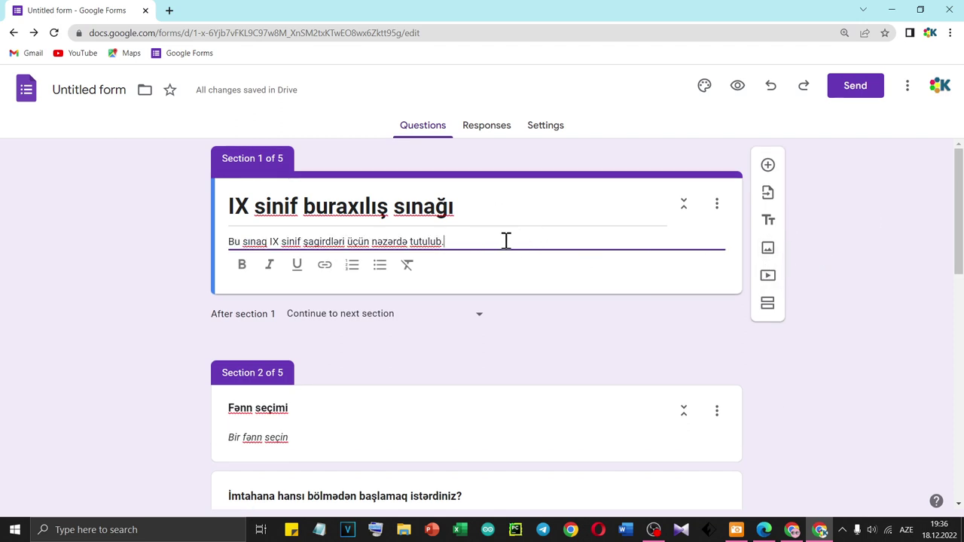
key("ctrl+a")
key("ctrl+c")
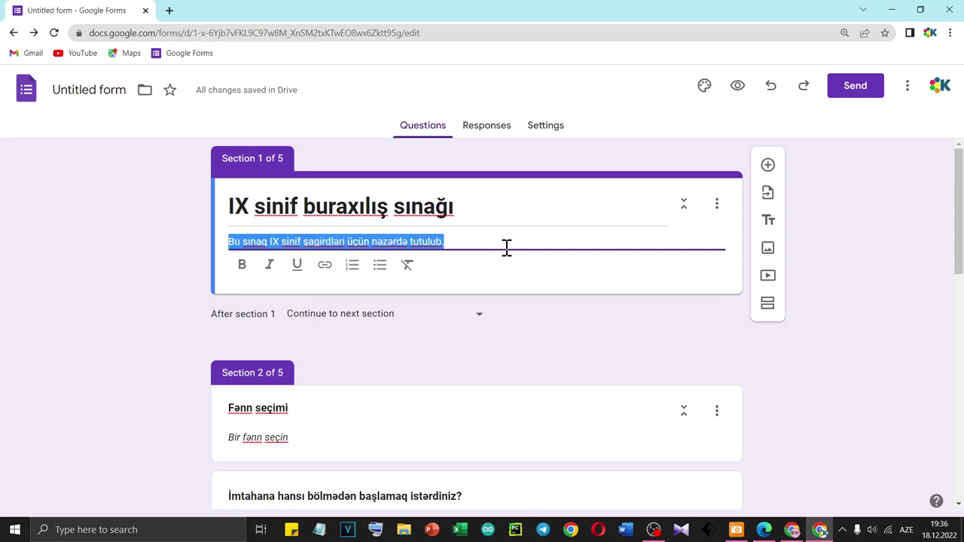
key("BackSpace")
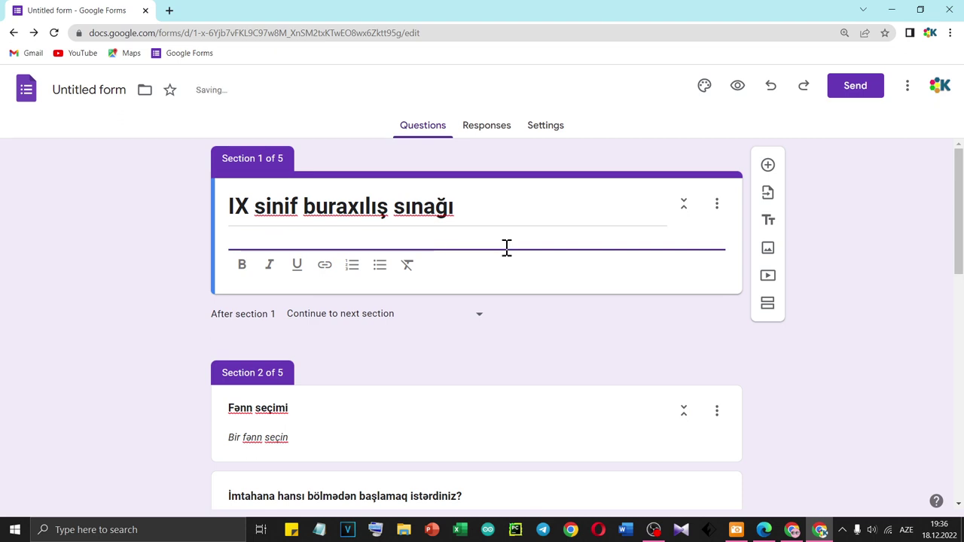
key("ctrl+v")
key("ctrl+v")
key("ctrl+v")
key("ctrl+v")
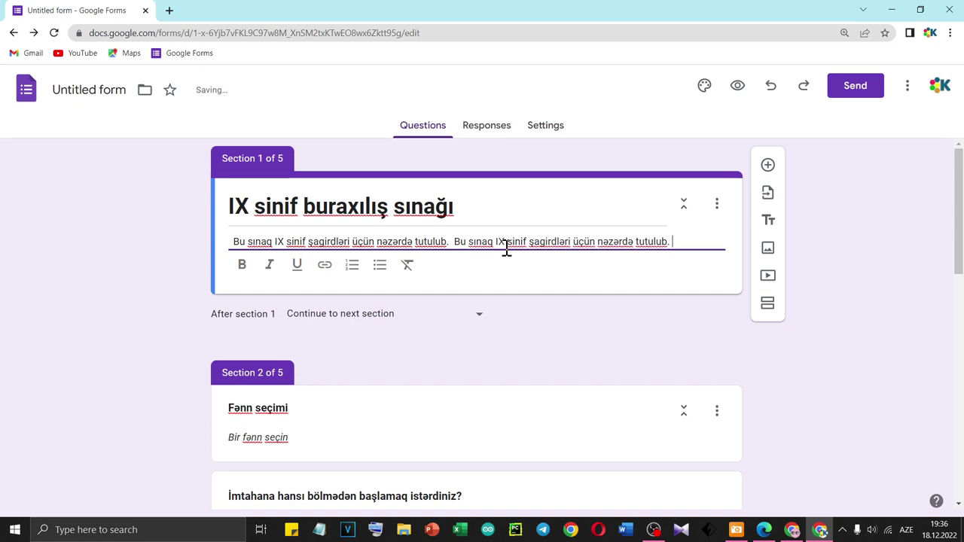
key("ctrl+v")
key("ctrl+v")
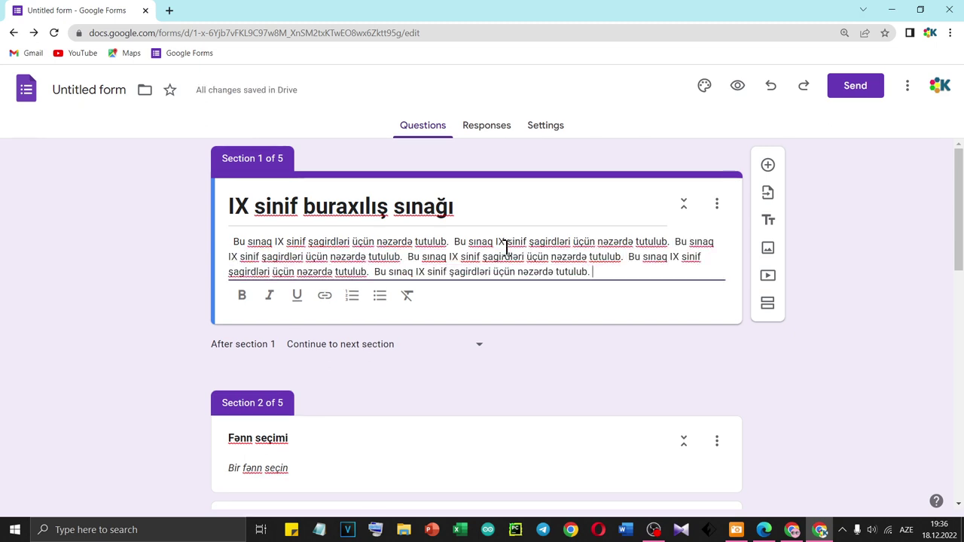
key("ctrl+v")
key("ctrl+v")
key("ctrl+v")
key("ctrl+v")
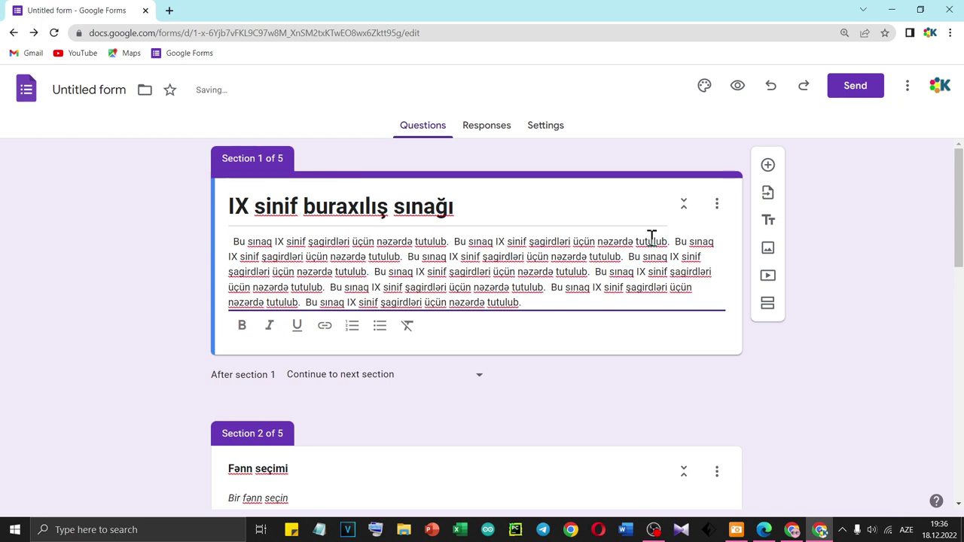
left_click(806, 351)
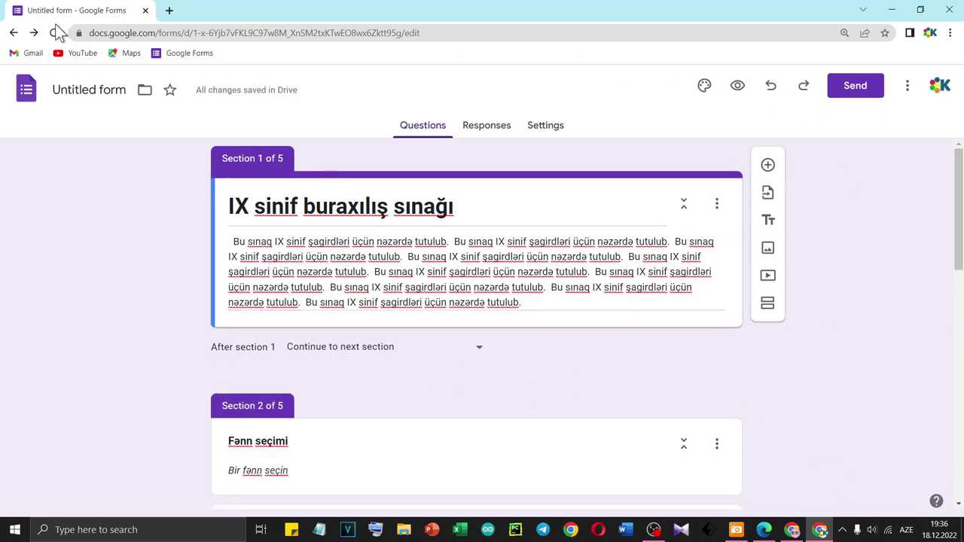
Preview the form and check how the long description displays on the opening page.
left_click(737, 86)
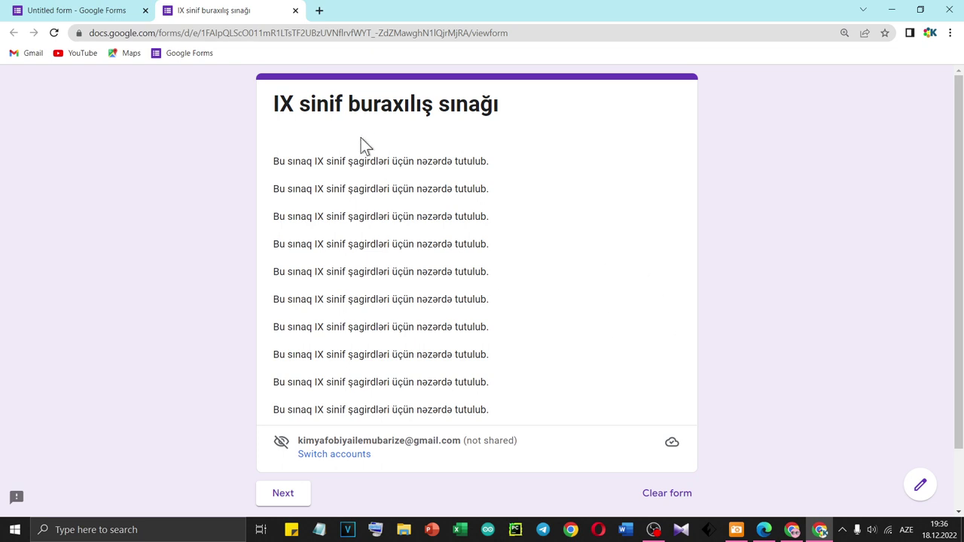
scroll(490, 269, "down", 2)
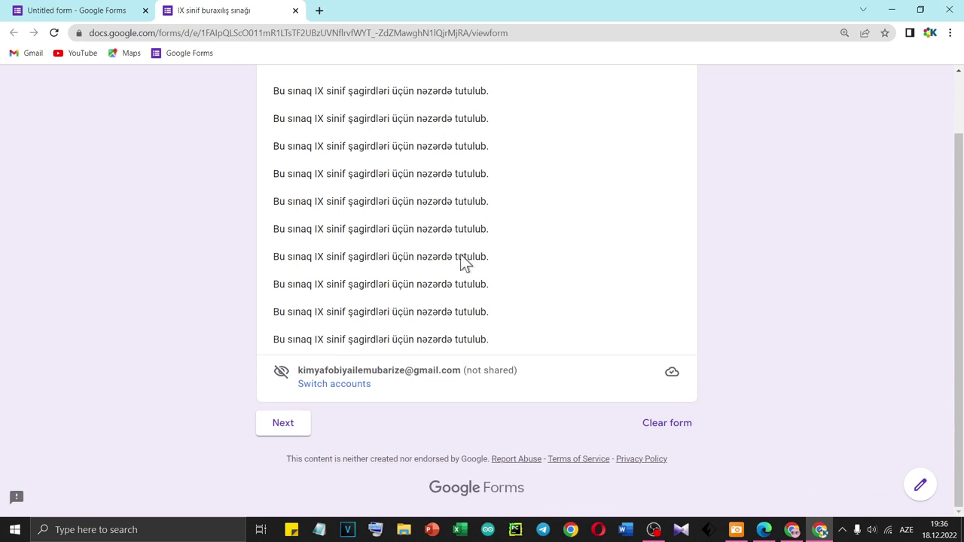
scroll(458, 271, "up", 2)
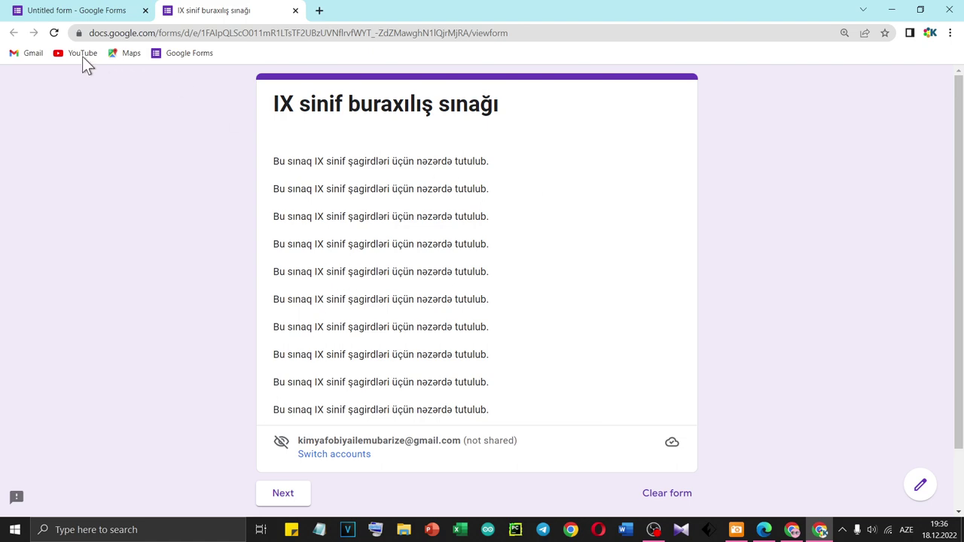
Return to the form editor and delete one space before the second sentence of the section 1 description.
left_click(72, 14)
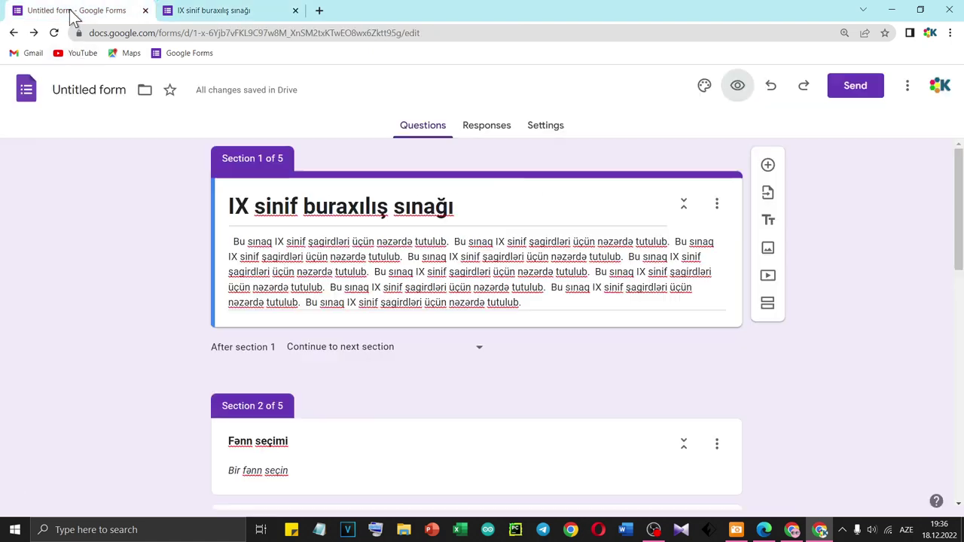
triple_click(459, 248)
left_click(455, 241)
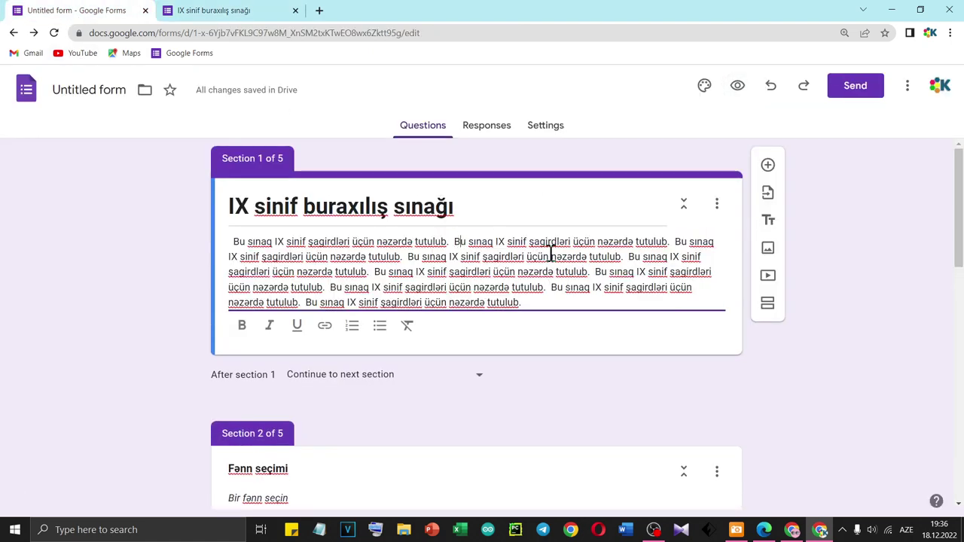
key("BackSpace")
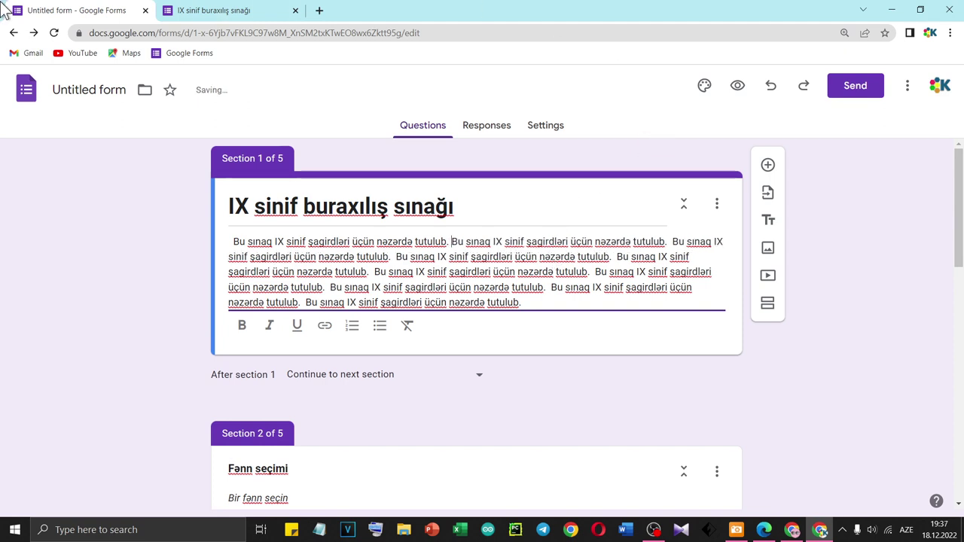
Go back to the form preview and advance past the opening page and the "Fənn seçimi" section with the İngilis Dili answer.
left_click(226, 11)
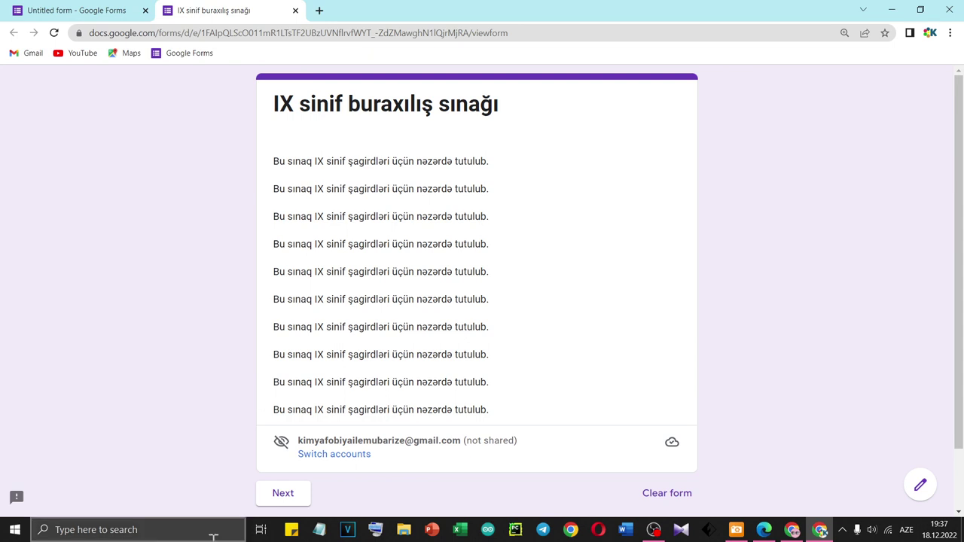
scroll(395, 197, "down", 1)
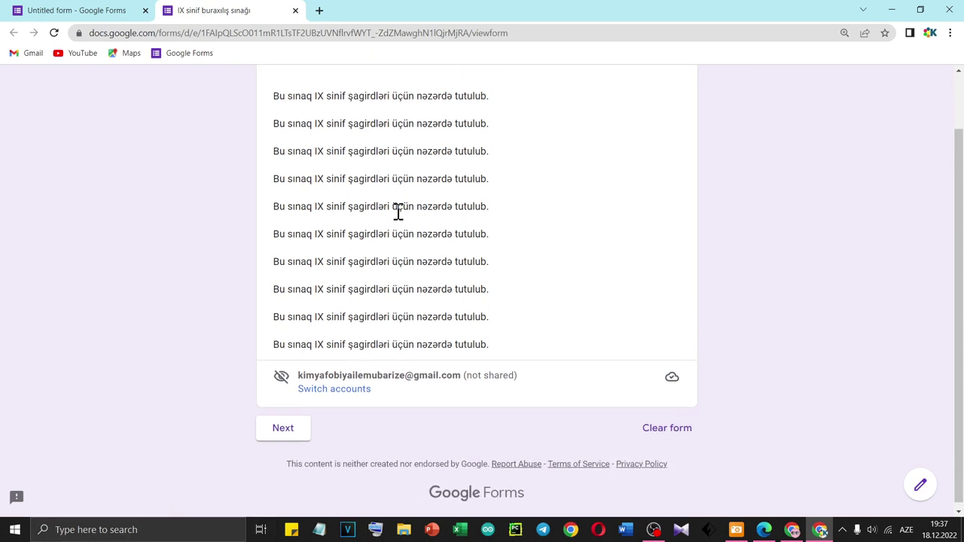
scroll(516, 227, "up", 1)
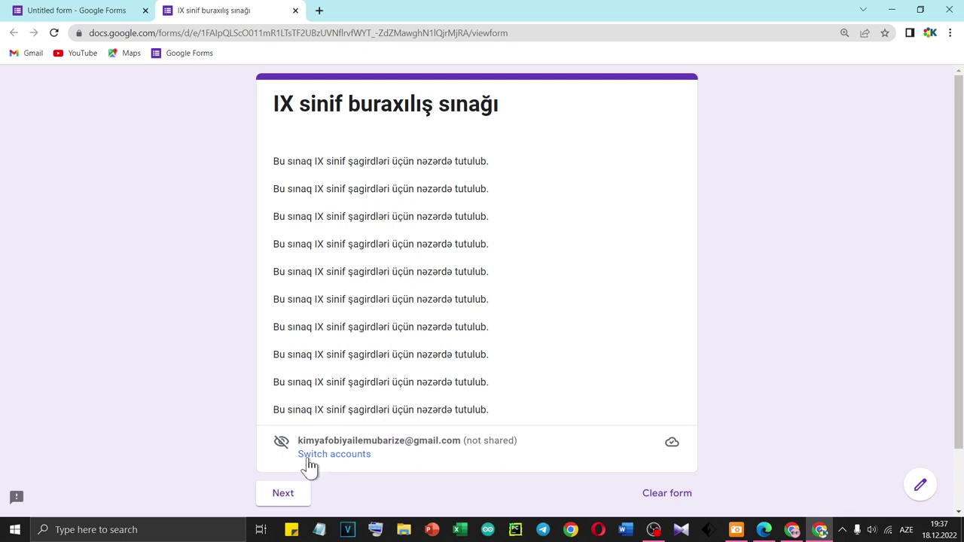
left_click(293, 496)
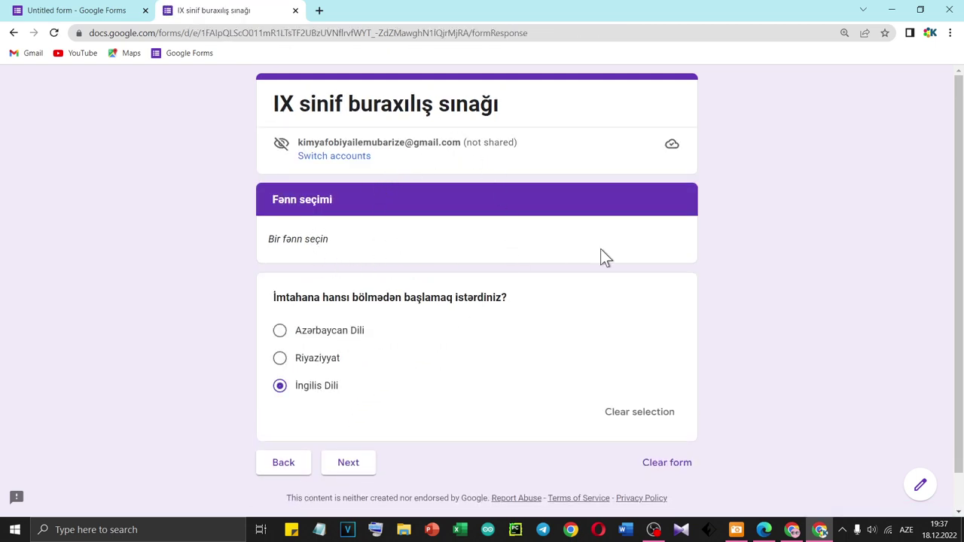
scroll(391, 379, "down", 1)
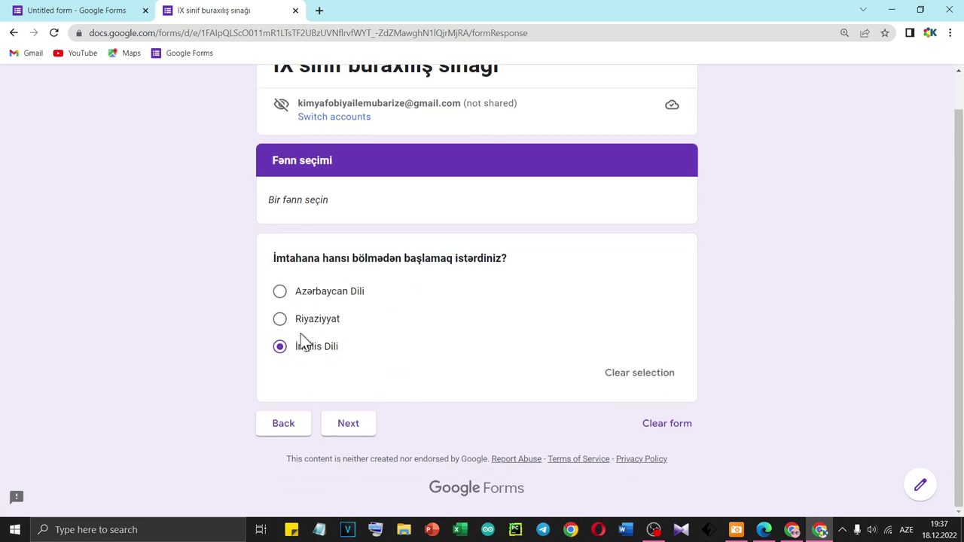
left_click(347, 425)
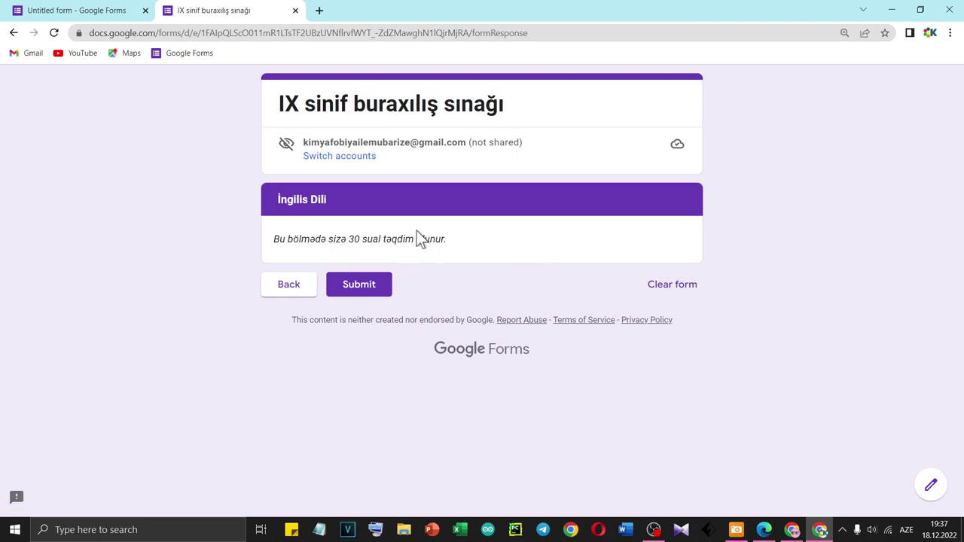
Switch to ACDSee and view the hand-drawn sketch of the B0 to B3 section flow.
left_click(735, 529)
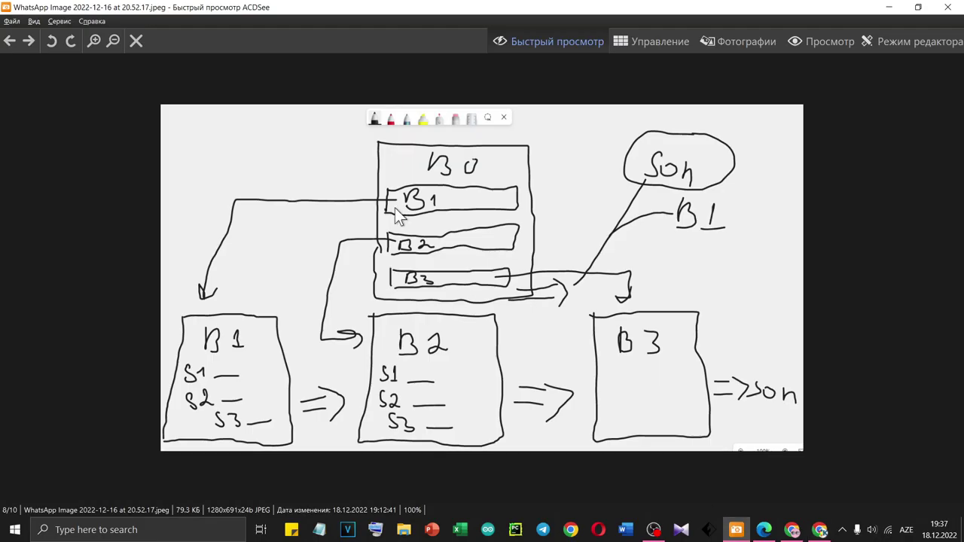